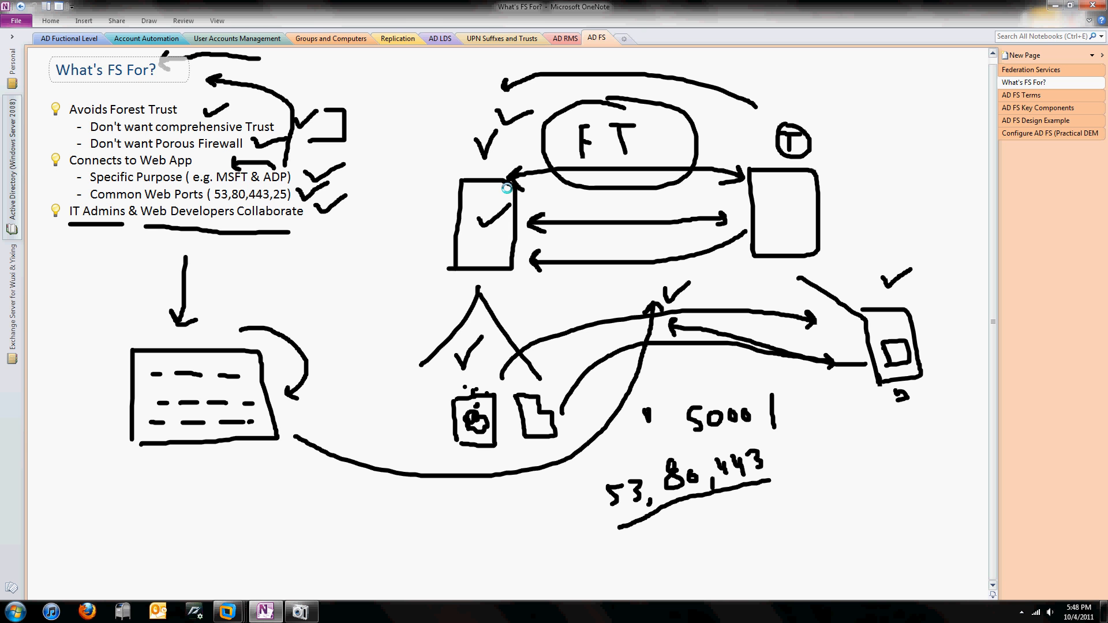
Show the AD FS Terms notes page, and switch to the ADFS Resource virtual machine in VMware Workstation with its Server Manager window restored.
left_click(1022, 94)
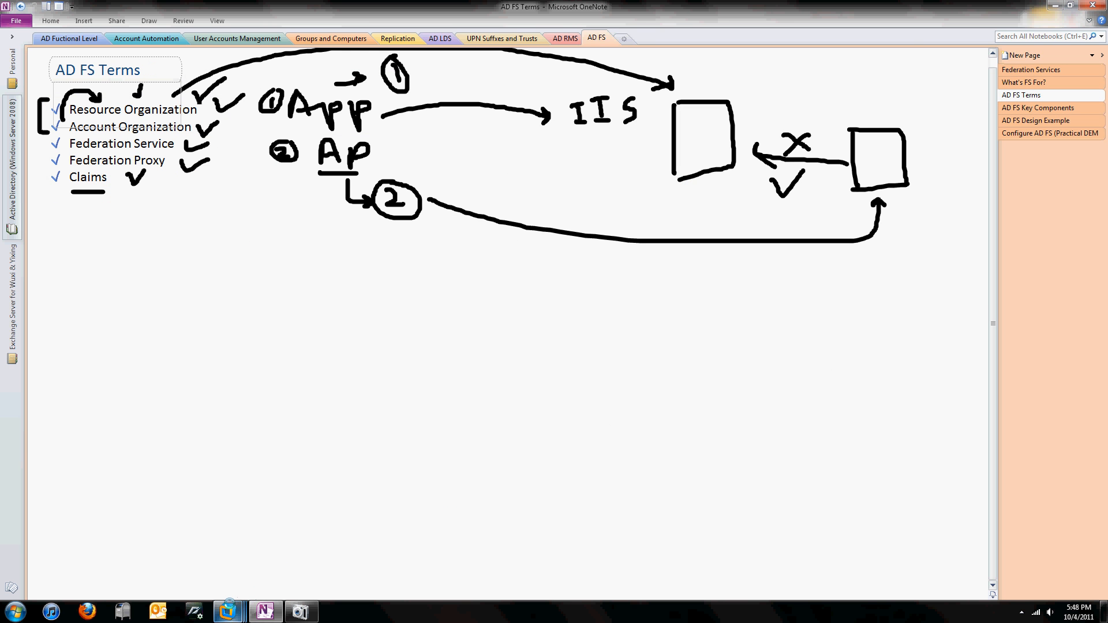
mouse_move(228, 611)
left_click(238, 545)
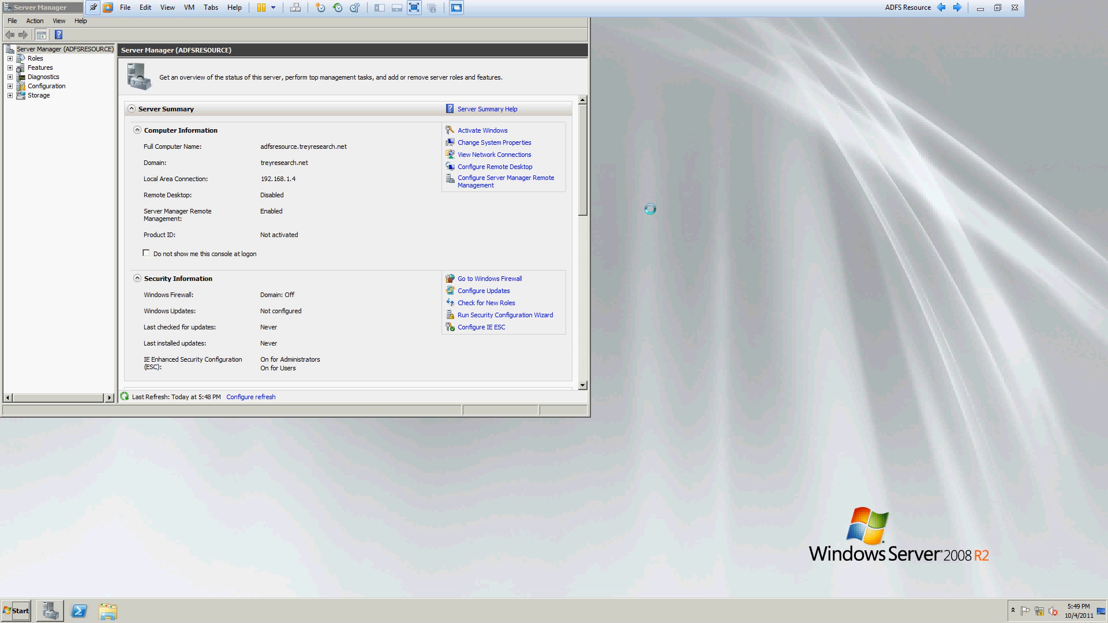
left_click(69, 11)
double_click(69, 11)
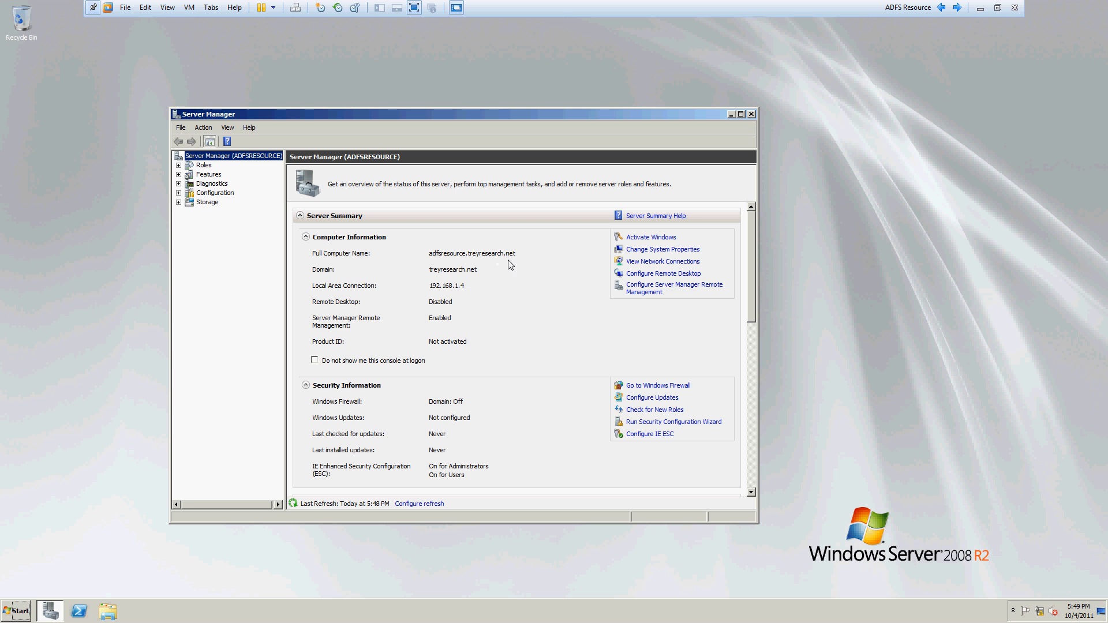
Review the computer information in Server Manager on the ADFS Account and ADFS Web virtual machines, repositioning both windows for viewing.
left_click(958, 7)
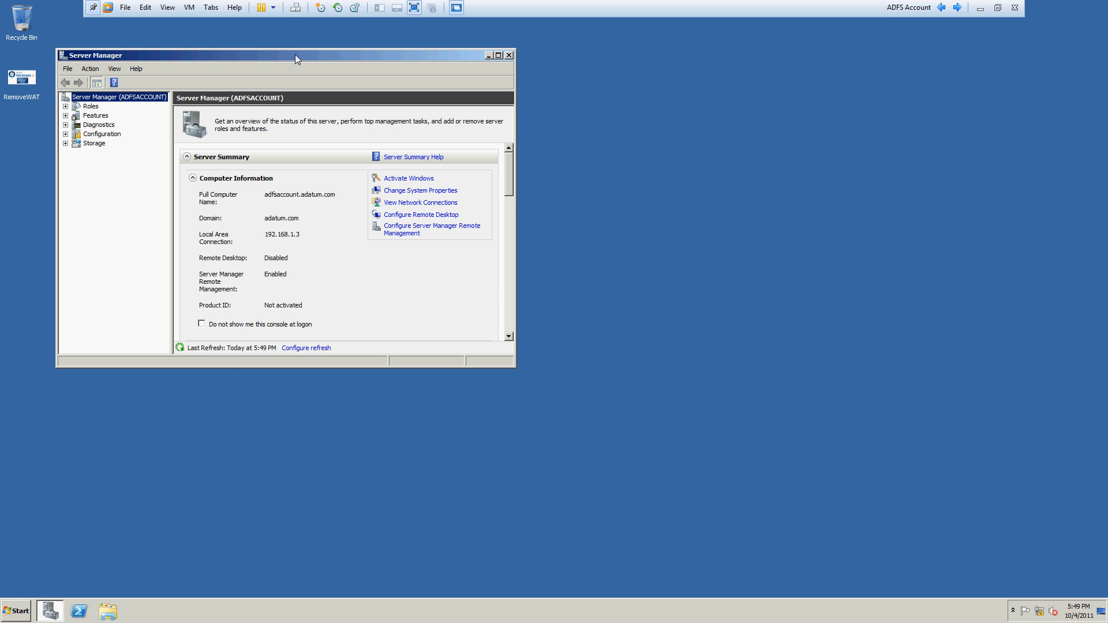
left_click_drag(296, 54, 469, 137)
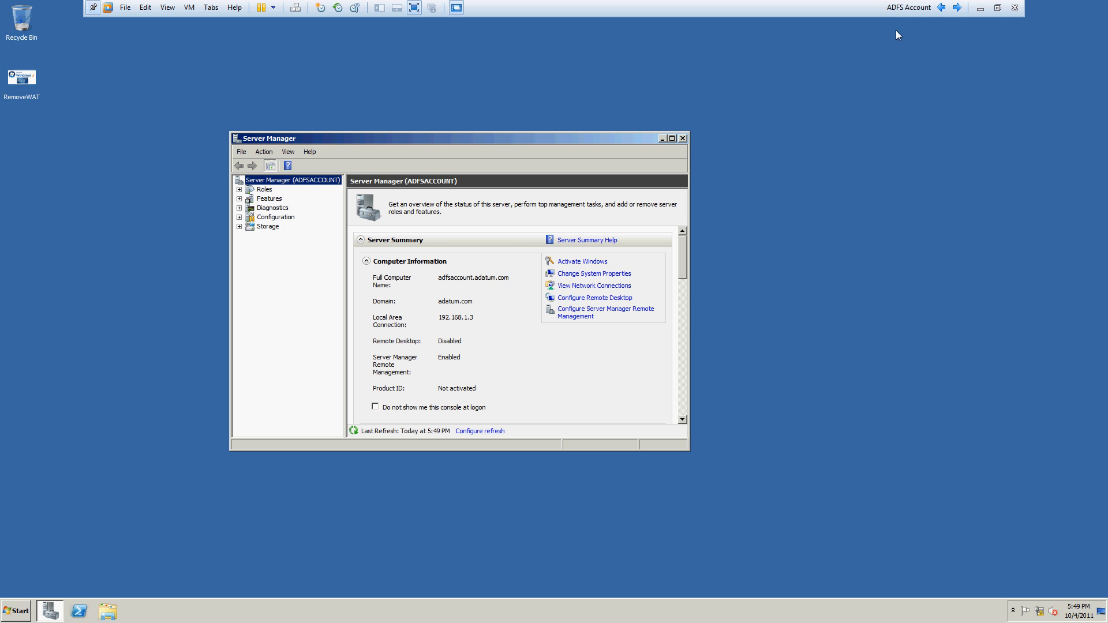
left_click(957, 7)
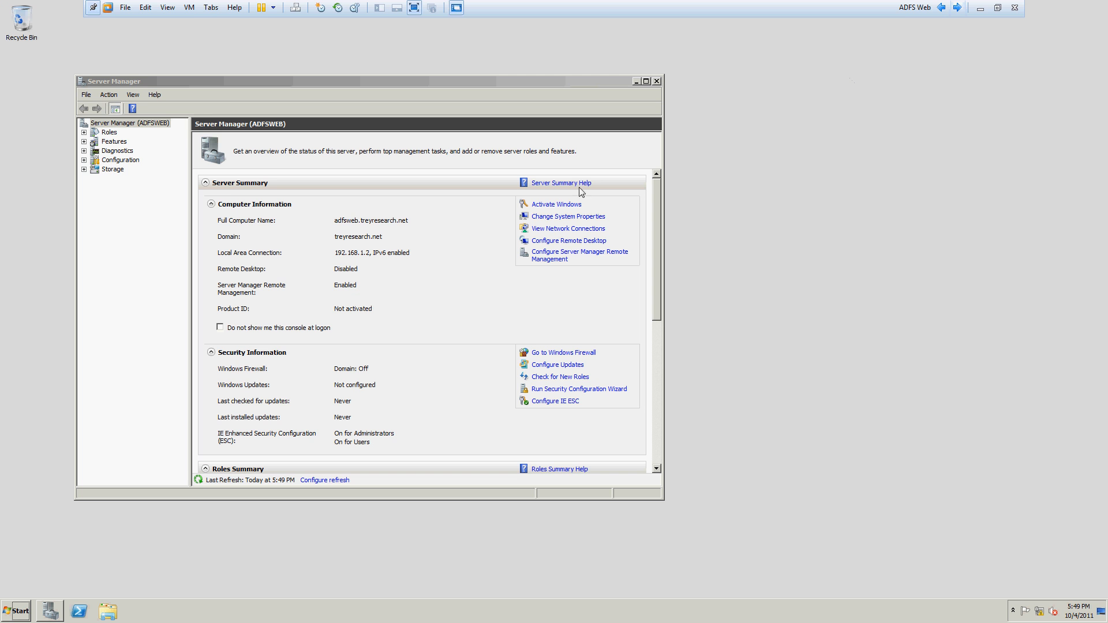
left_click_drag(421, 80, 547, 110)
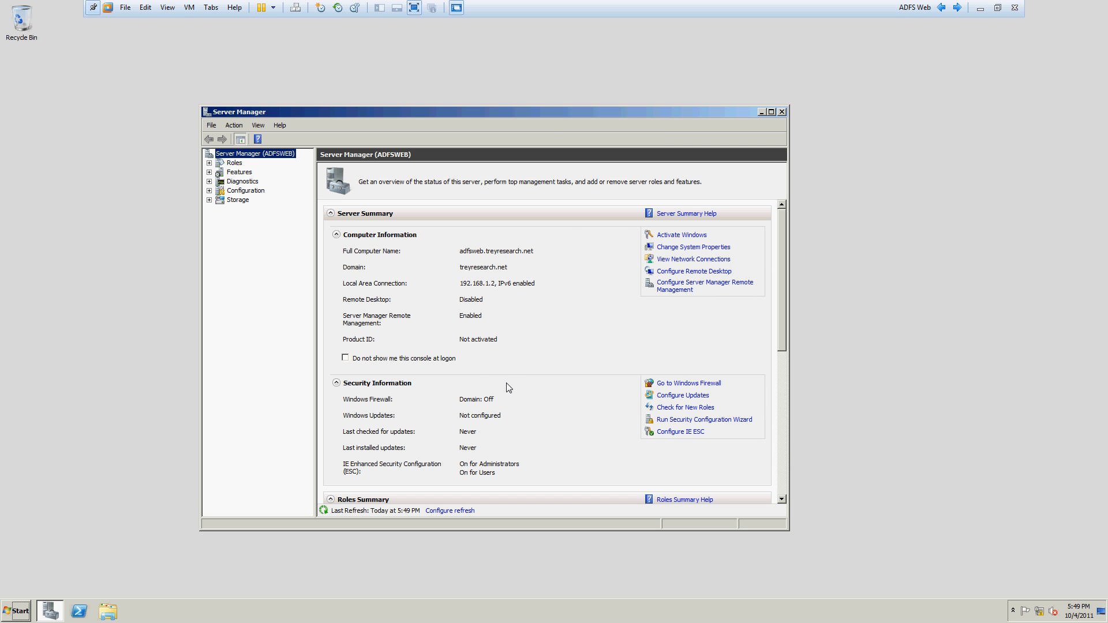
left_click(958, 7)
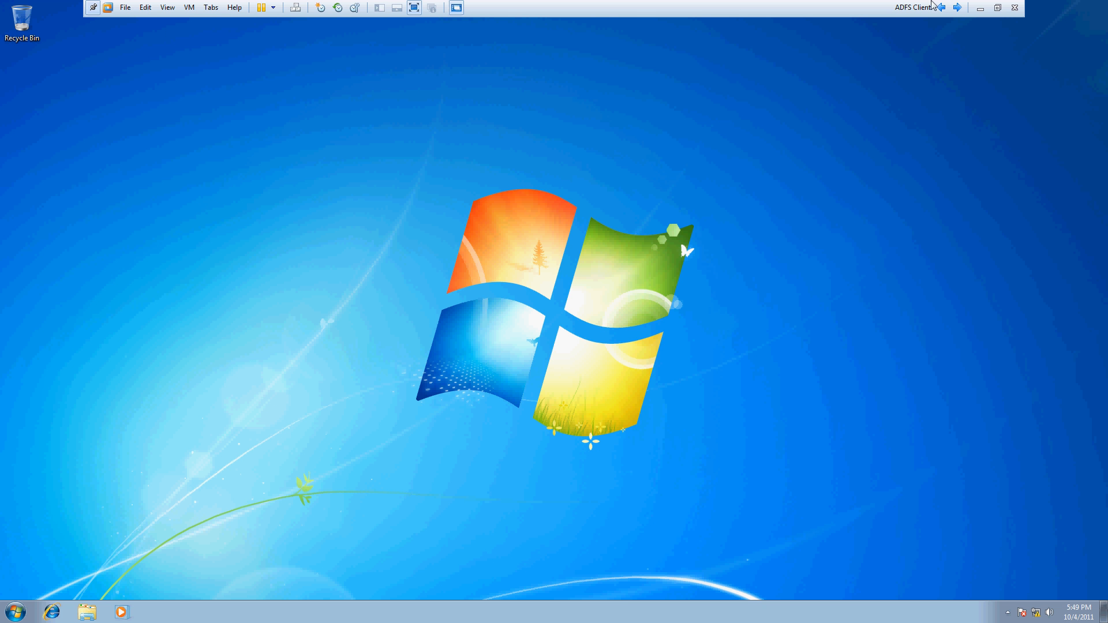
left_click(41, 614)
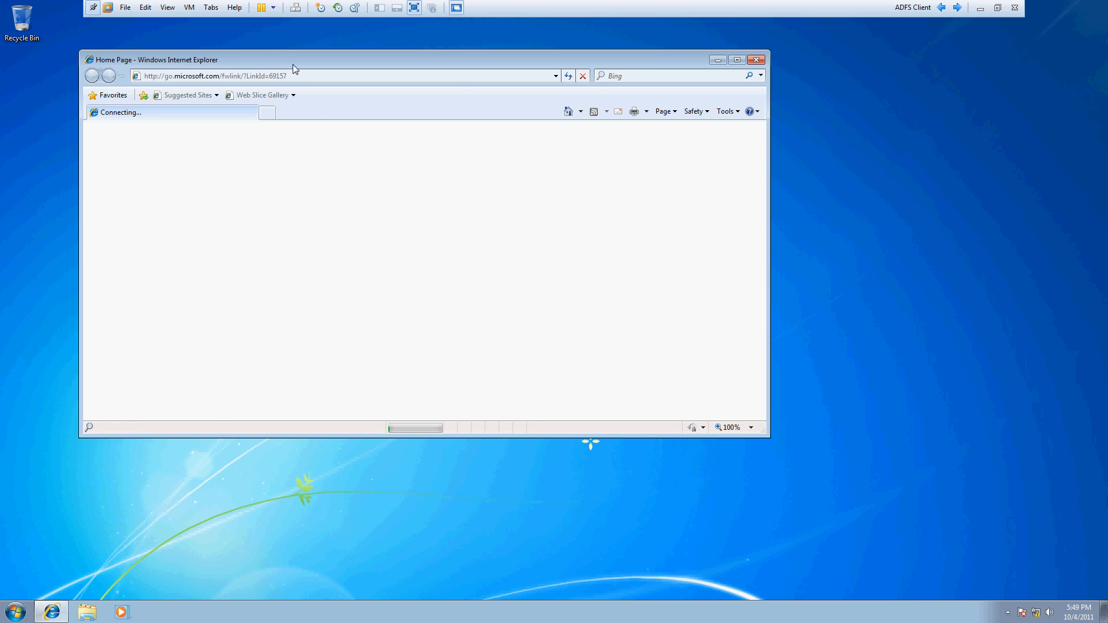
left_click(584, 76)
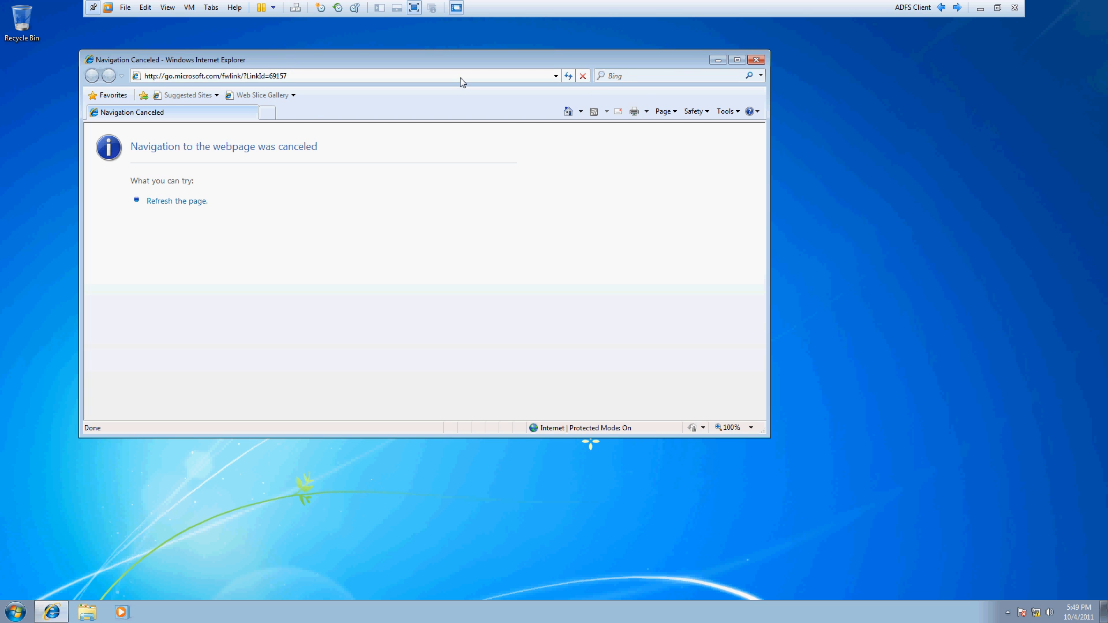
left_click(461, 79)
type("https")
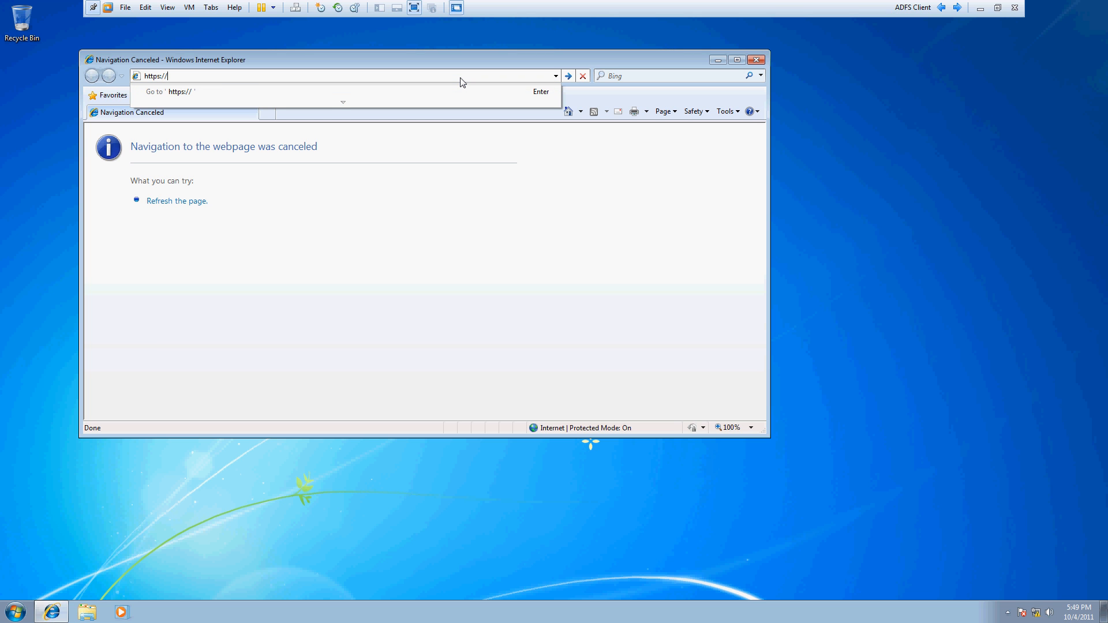
type("://a")
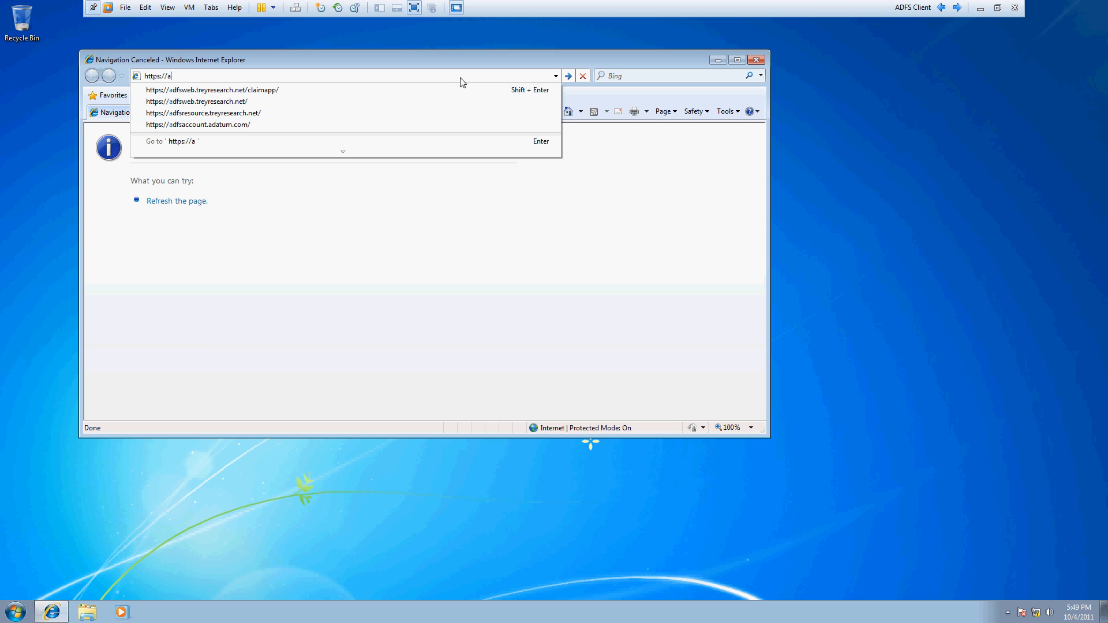
left_click(348, 91)
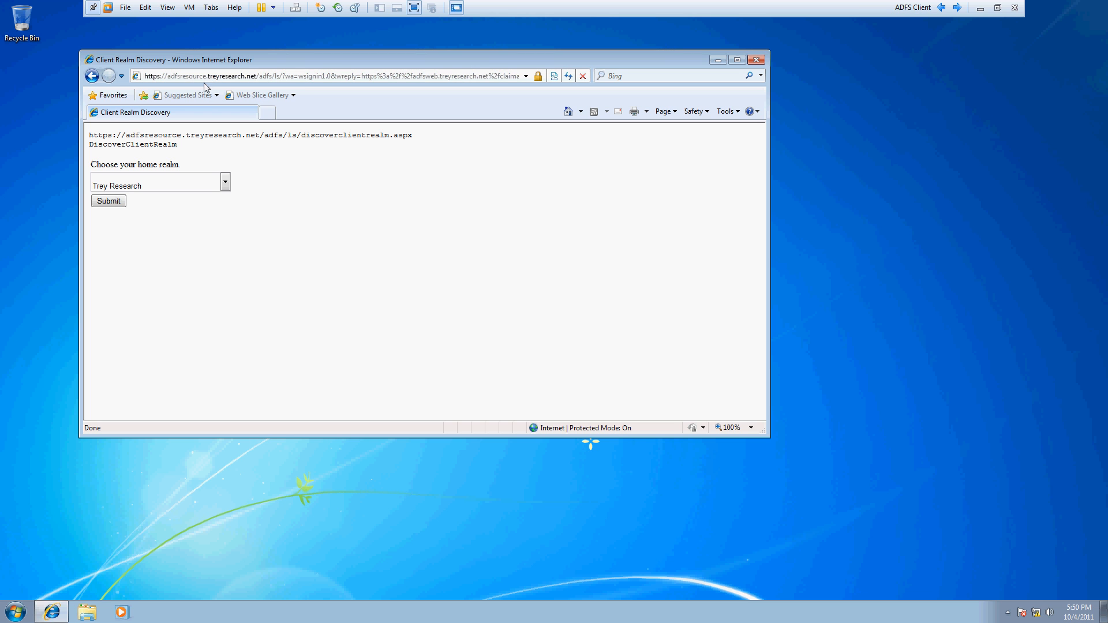
Submit A. Datum as the home realm for the claims application and check which account is logged on to the client.
left_click(225, 182)
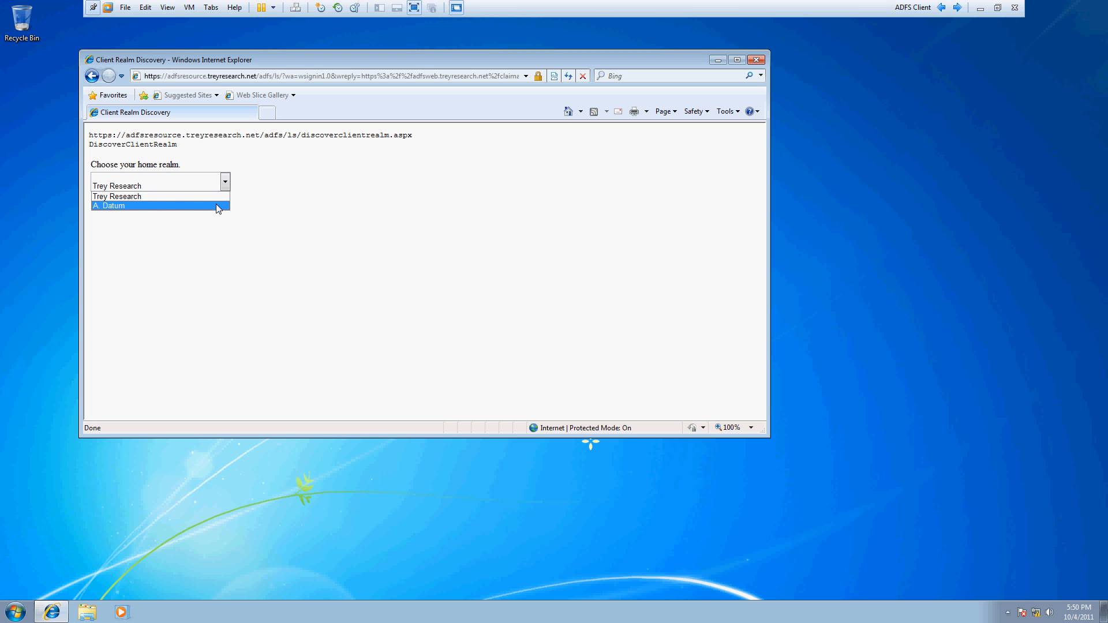
left_click(218, 206)
left_click(117, 202)
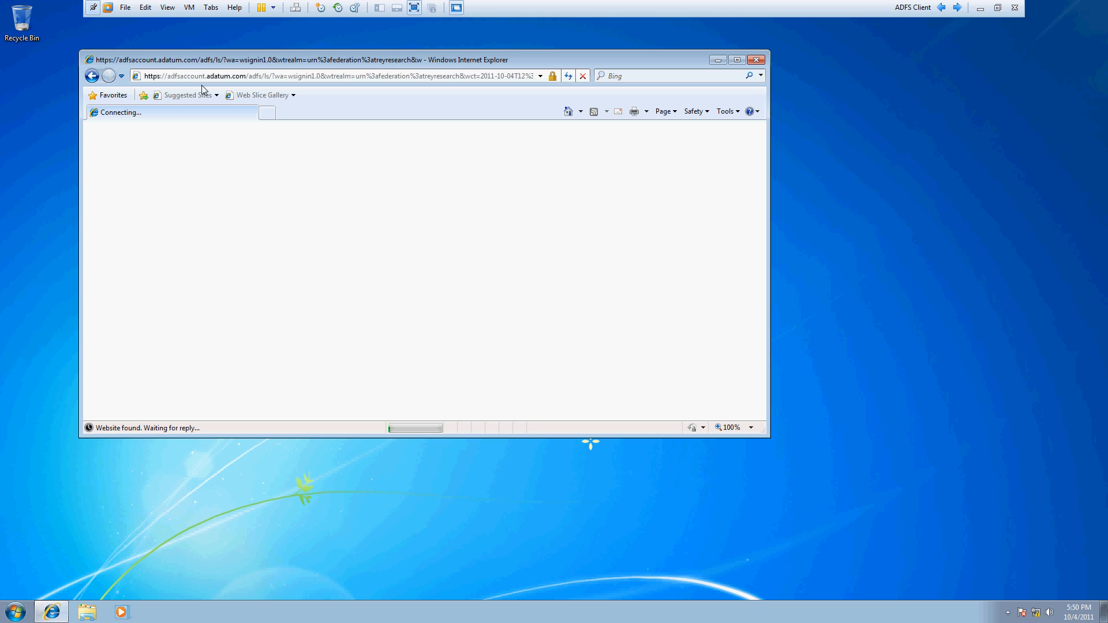
left_click(16, 611)
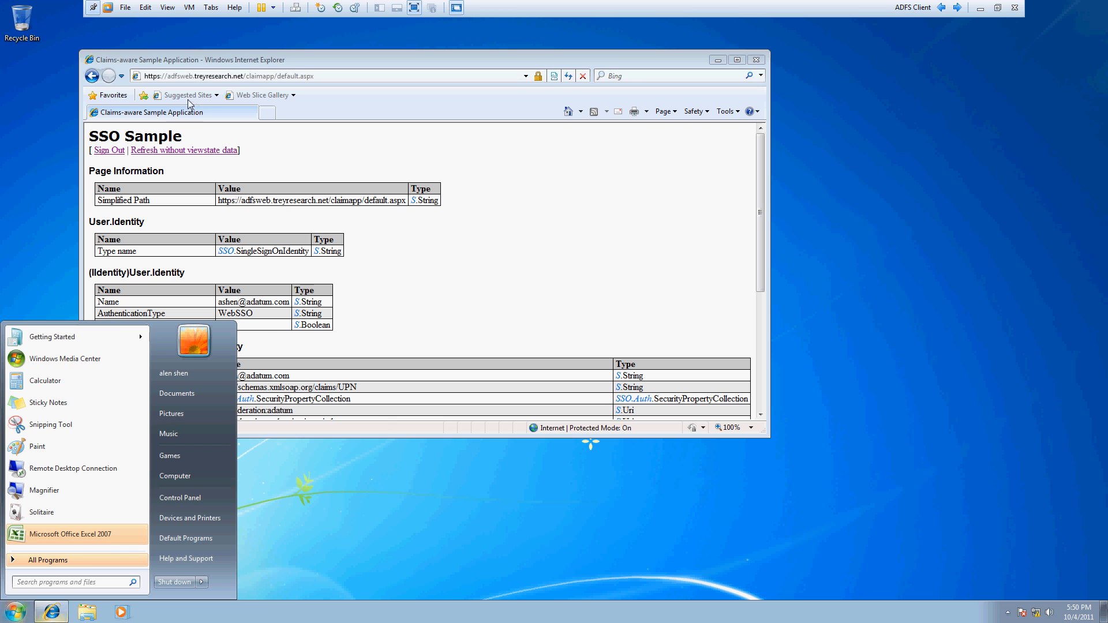
left_click(289, 159)
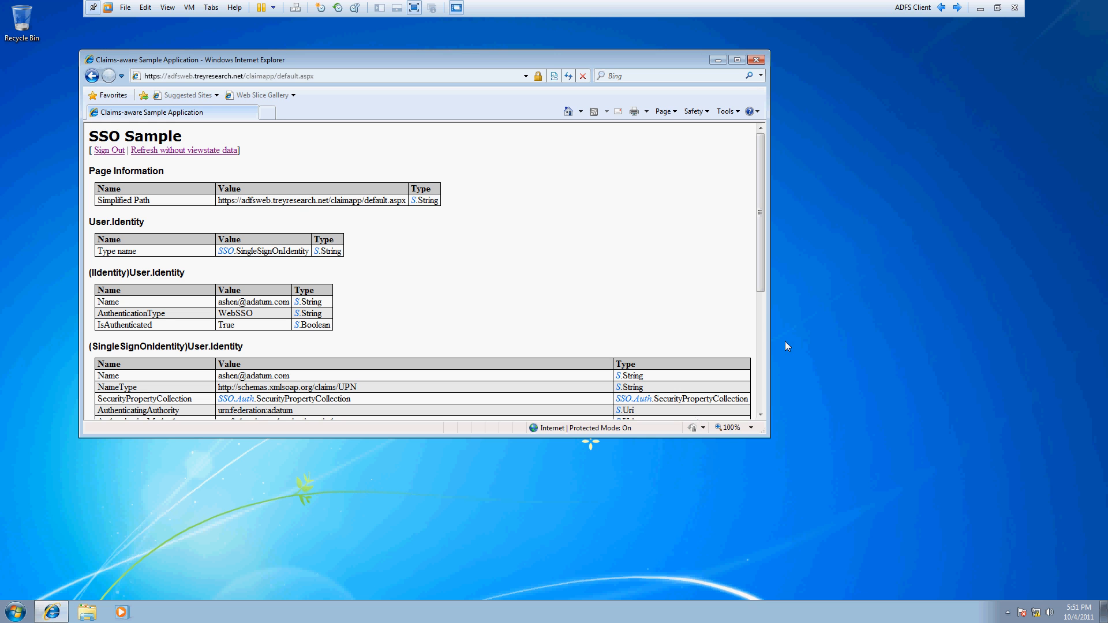
Compare the computer names and domains of the ADFS Resource, ADFS Account and ADFS Web servers in Server Manager.
left_click(941, 8)
left_click(943, 11)
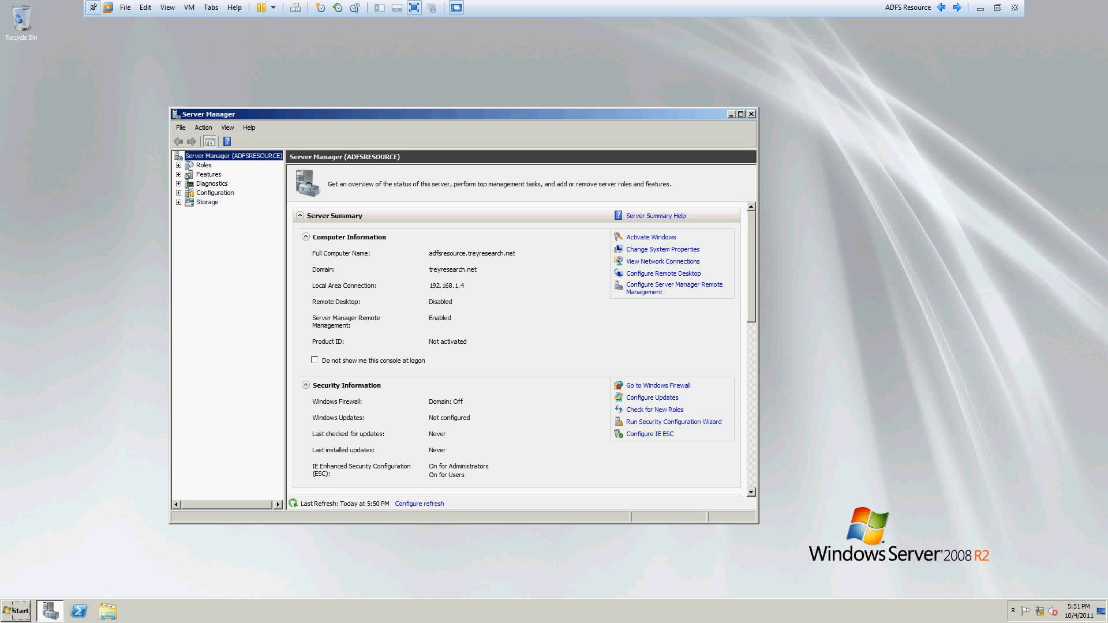
left_click(958, 8)
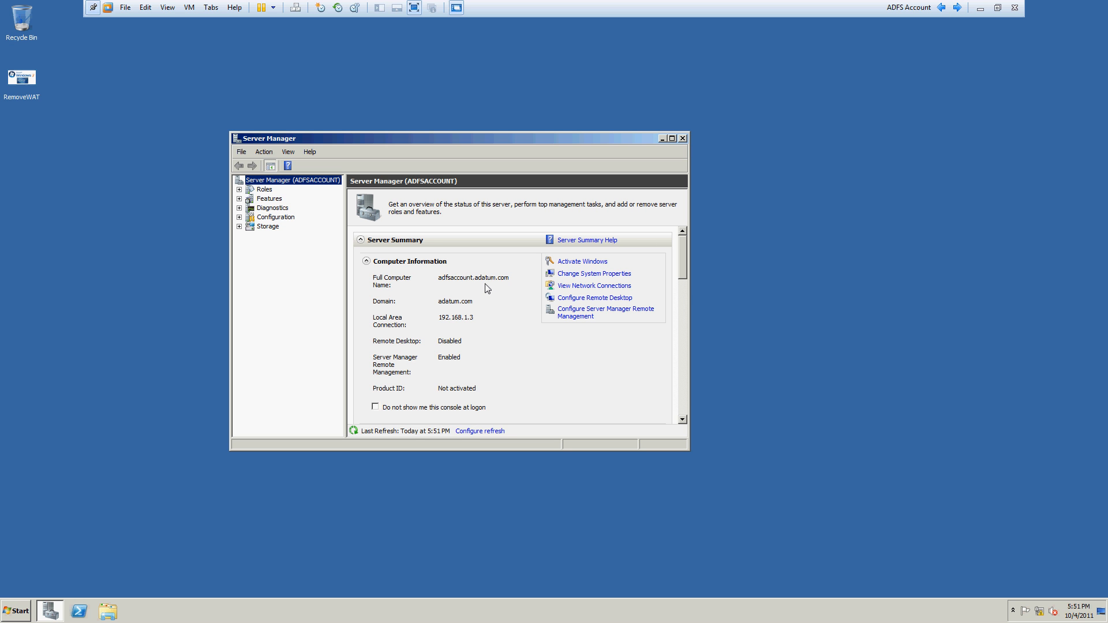
left_click(941, 8)
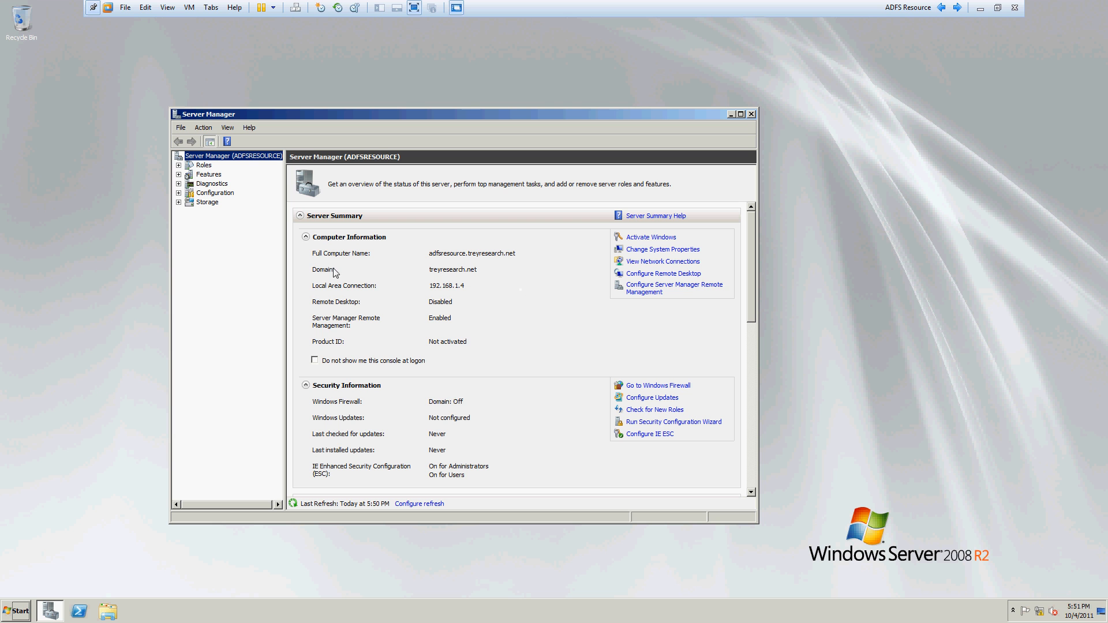
left_click(956, 7)
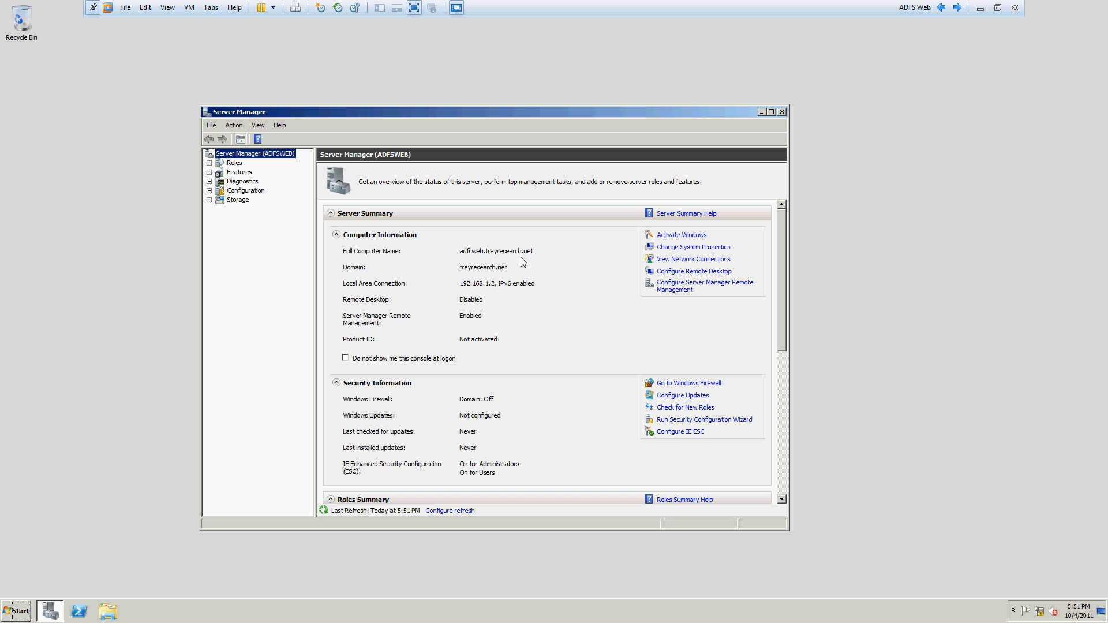
Check the ADFS Client computer's full name and domain in its system properties, and close the System window.
left_click(956, 8)
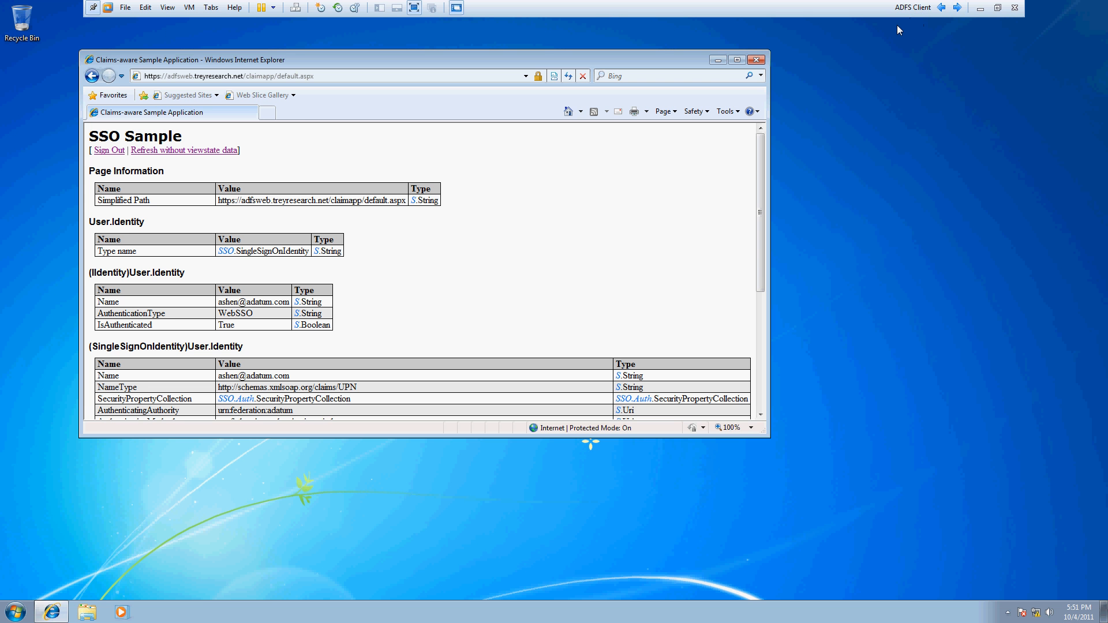
left_click(25, 603)
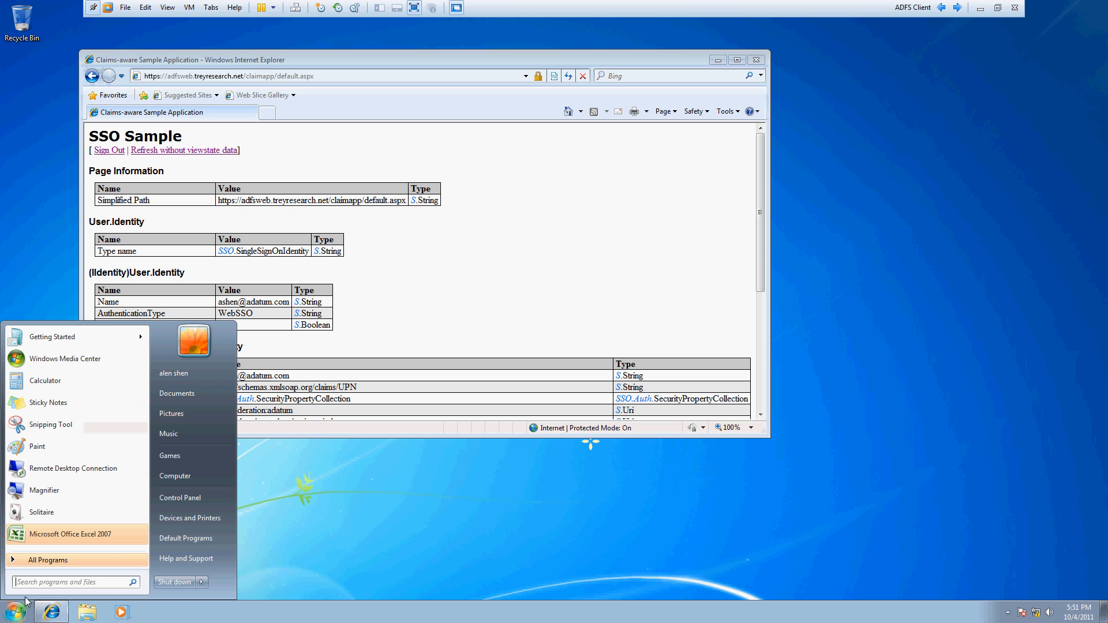
right_click(214, 477)
left_click(250, 580)
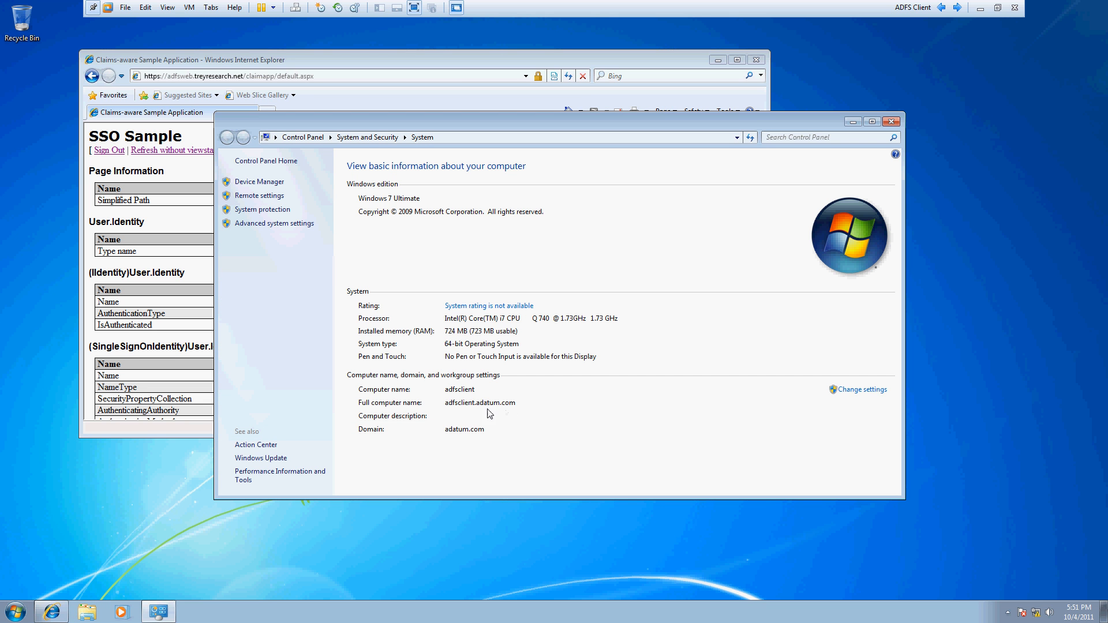
left_click(891, 122)
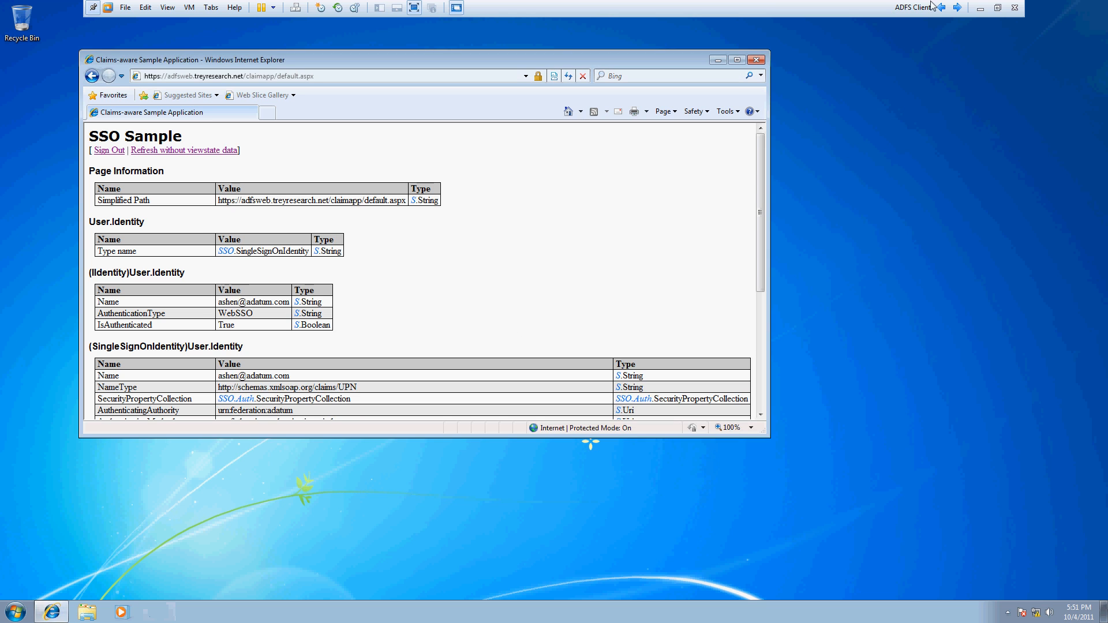
On the ADFS Resource server, review the server roles offered by the Add Roles Wizard and cancel the wizard.
left_click(942, 7)
left_click(942, 8)
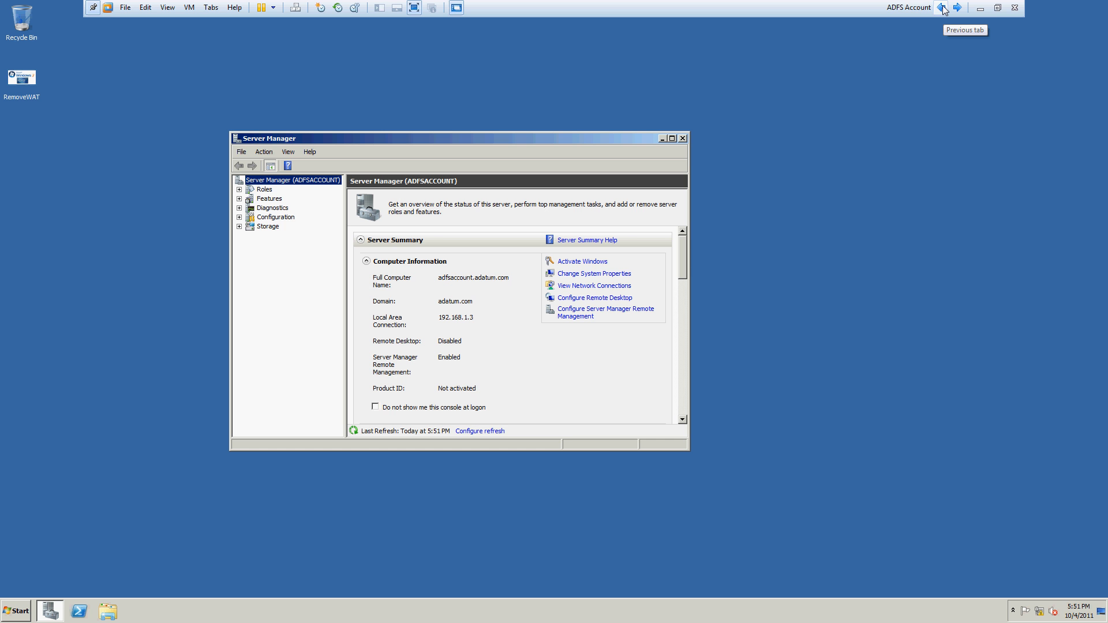
left_click(942, 7)
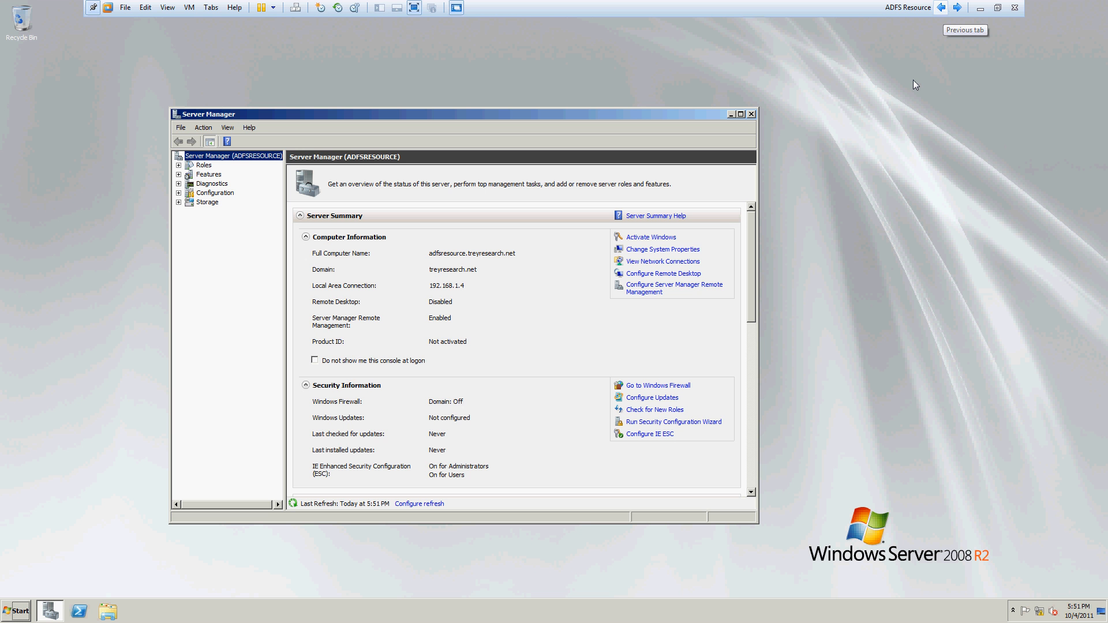
left_click(179, 165)
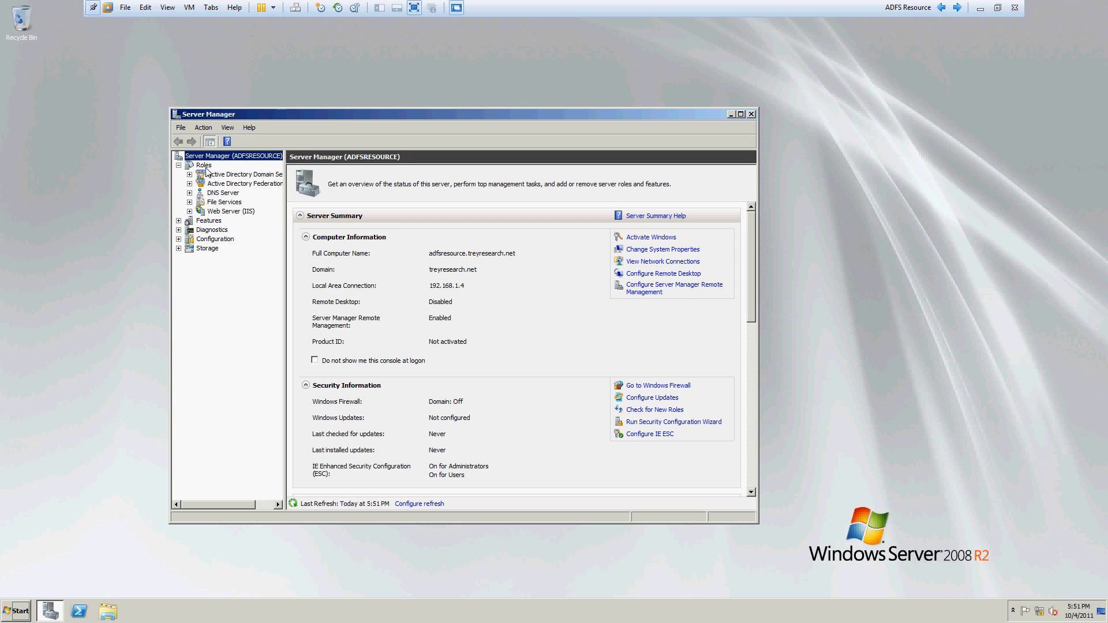
right_click(205, 166)
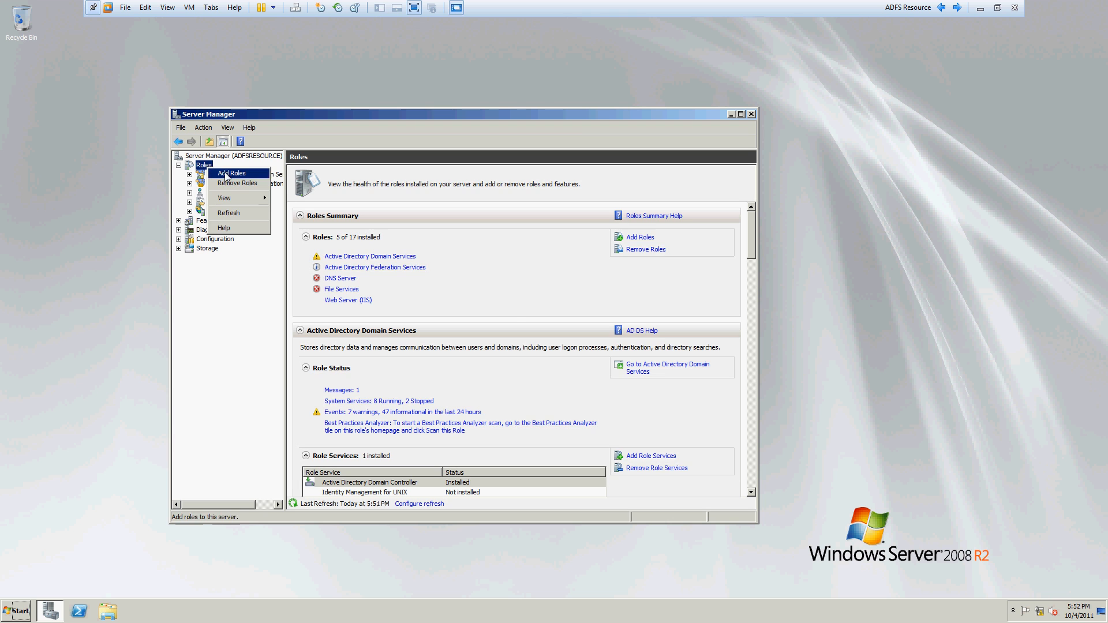
left_click(472, 329)
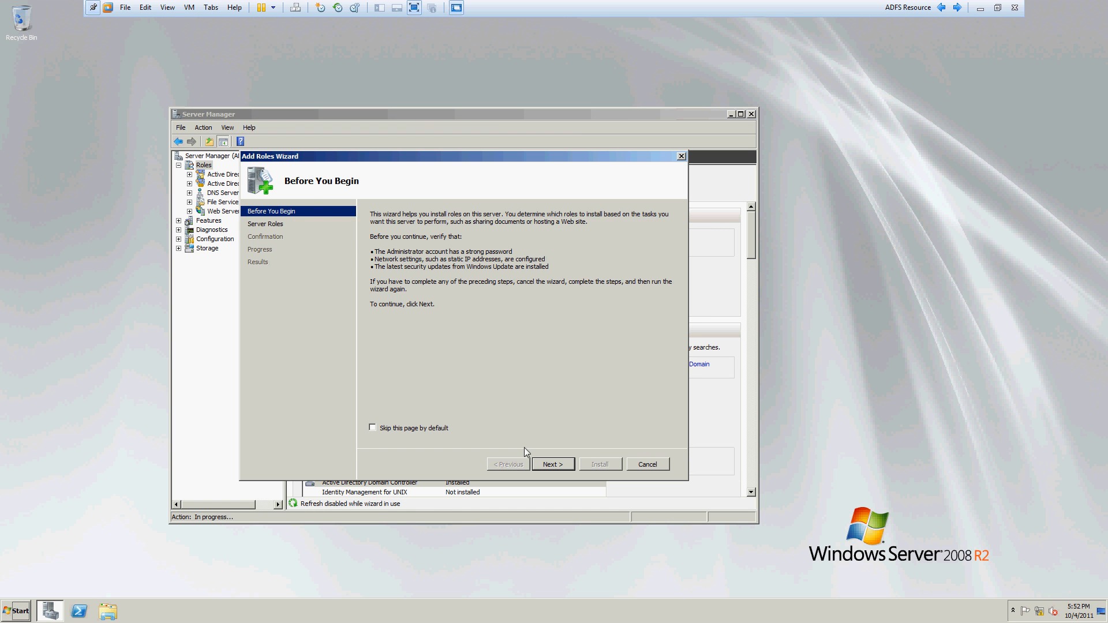
left_click(552, 465)
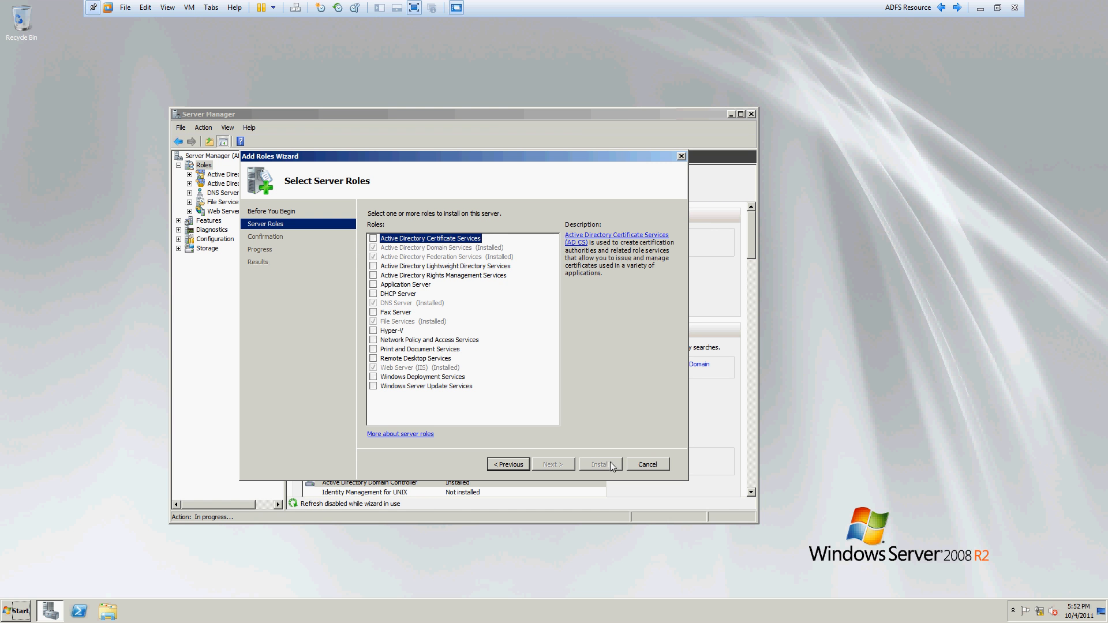
left_click(636, 464)
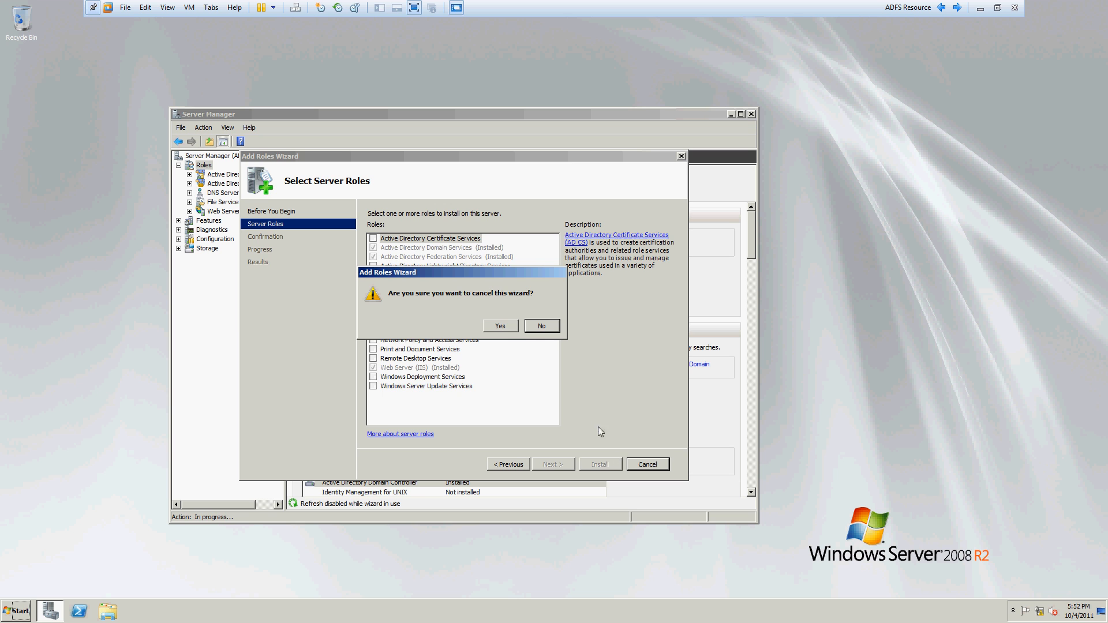
left_click(516, 329)
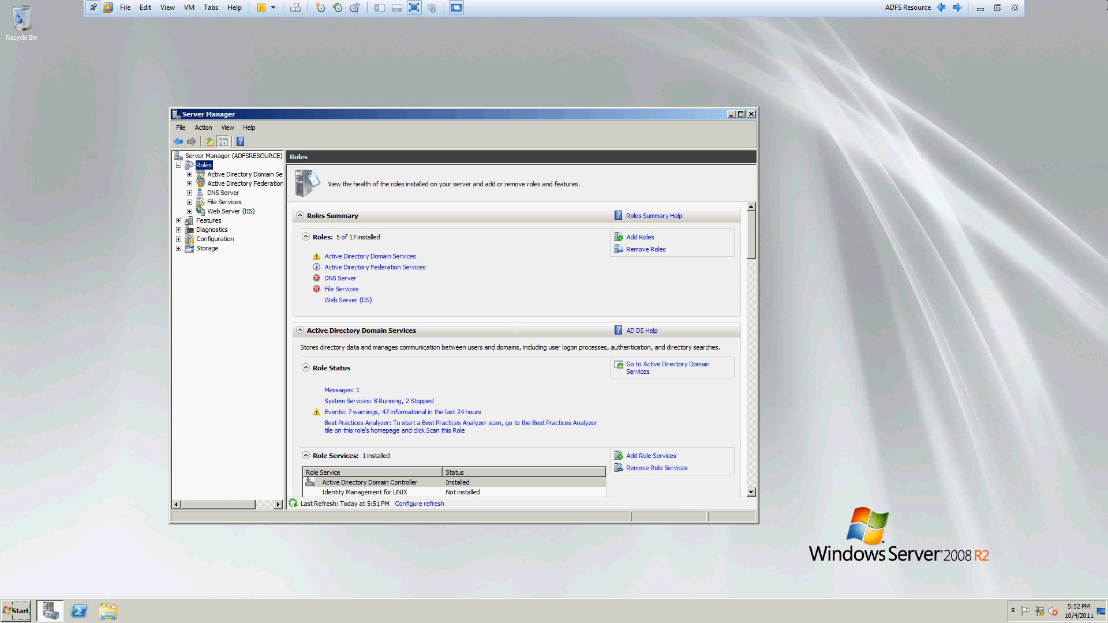
Switch to the ADFS Web server and open the ADFSWEB server's home page in its IIS Manager.
left_click(956, 7)
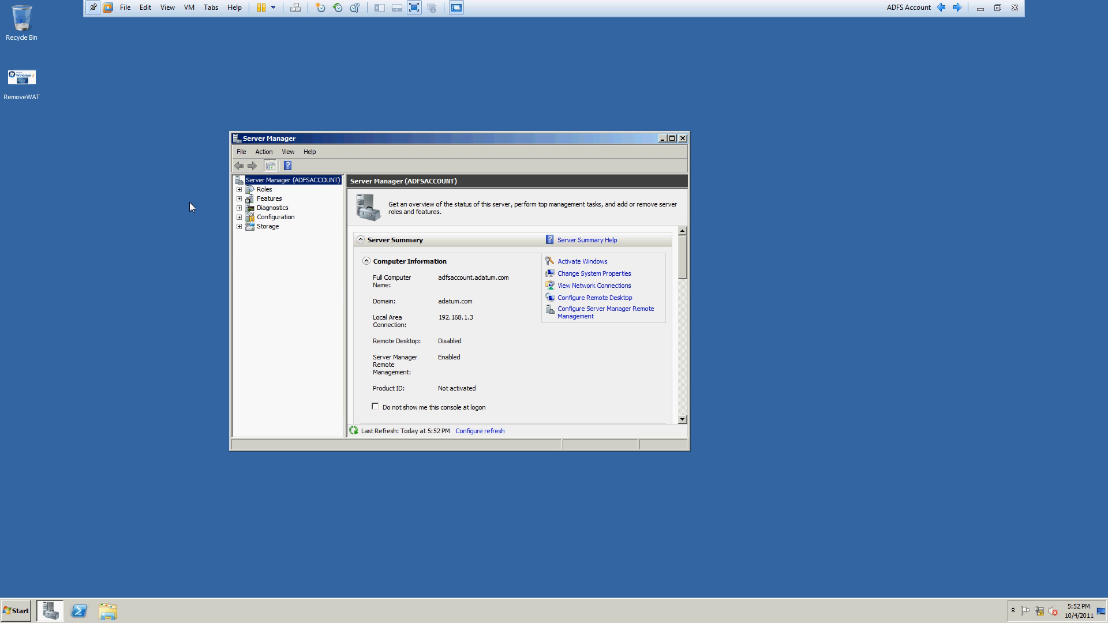
left_click(956, 7)
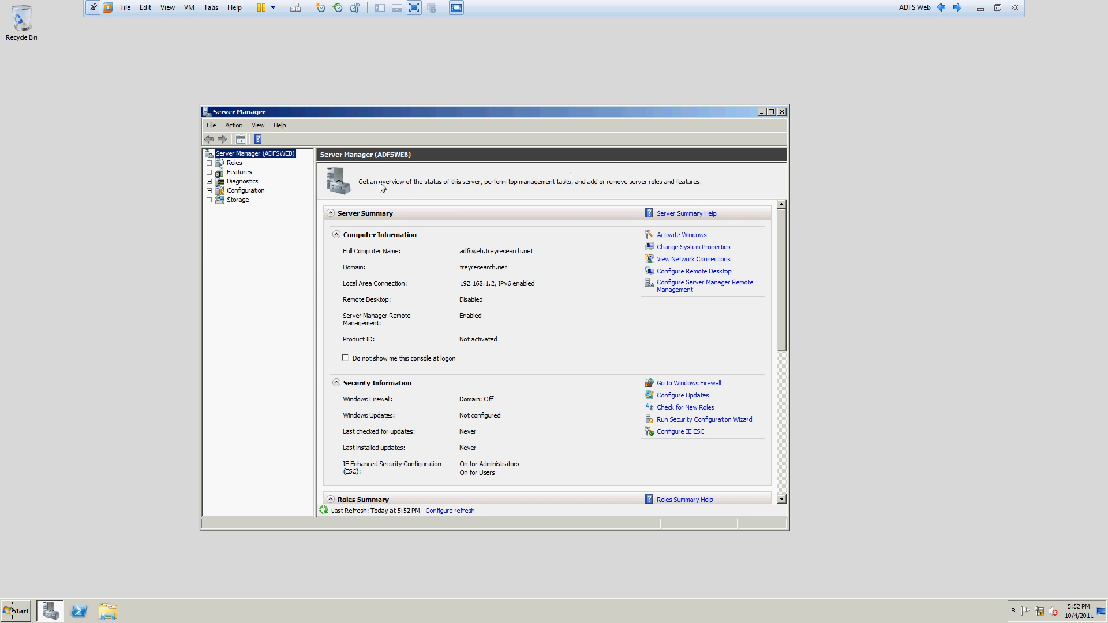
left_click(209, 163)
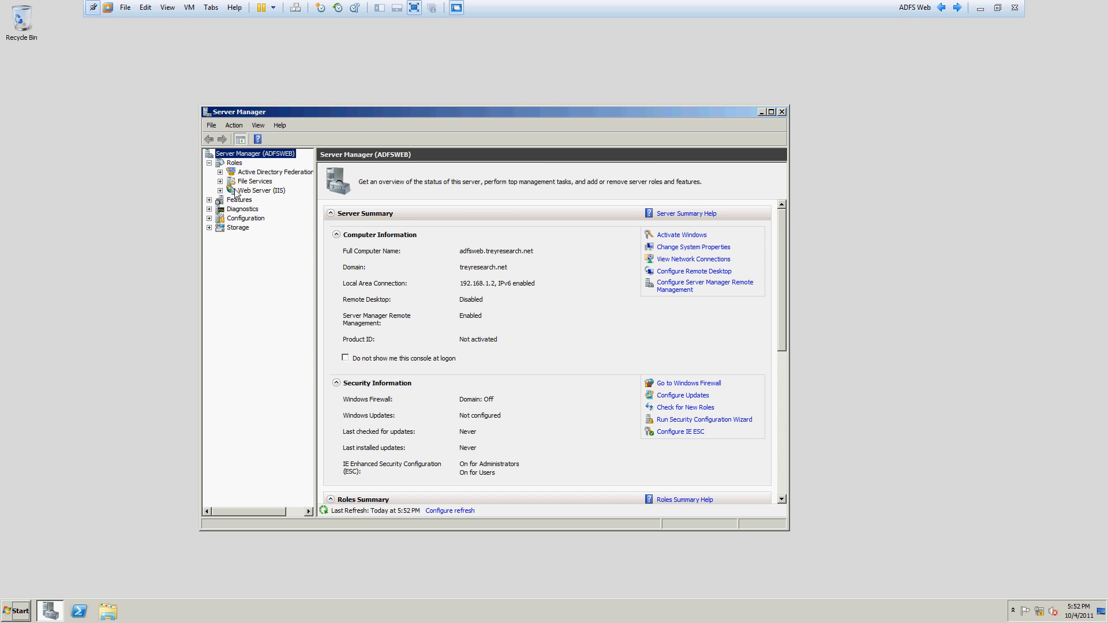
left_click(238, 192)
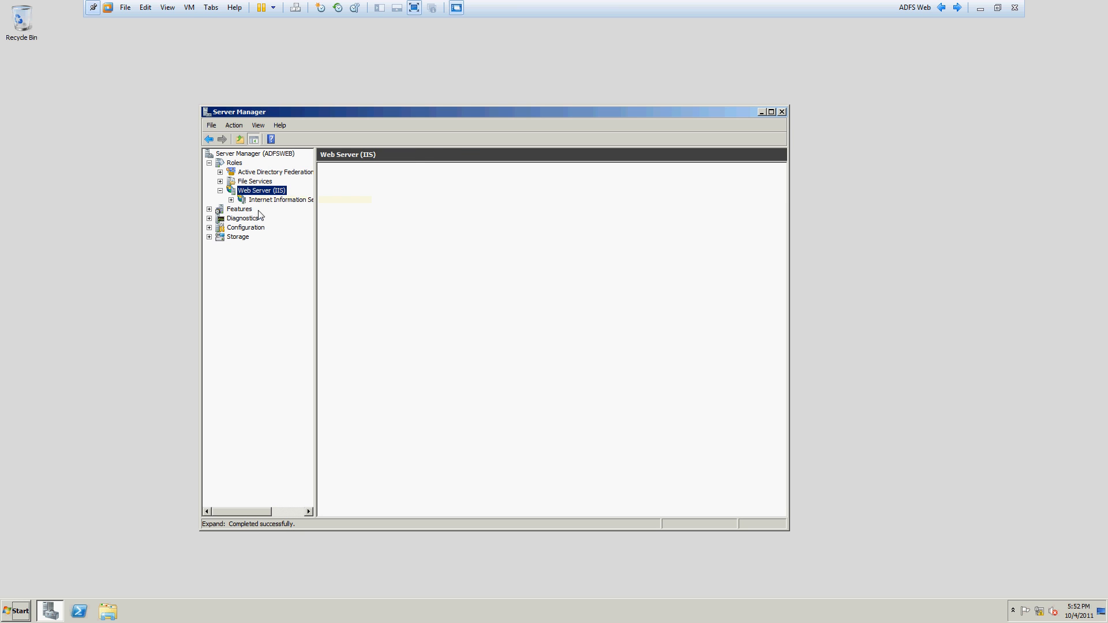
left_click(274, 200)
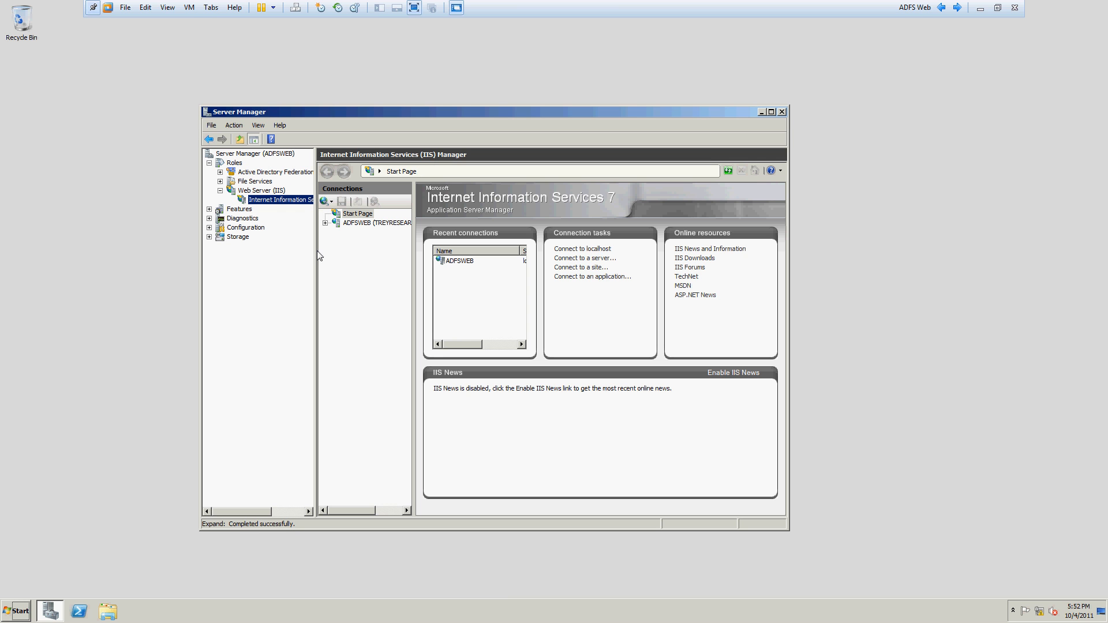
left_click_drag(316, 252, 335, 251)
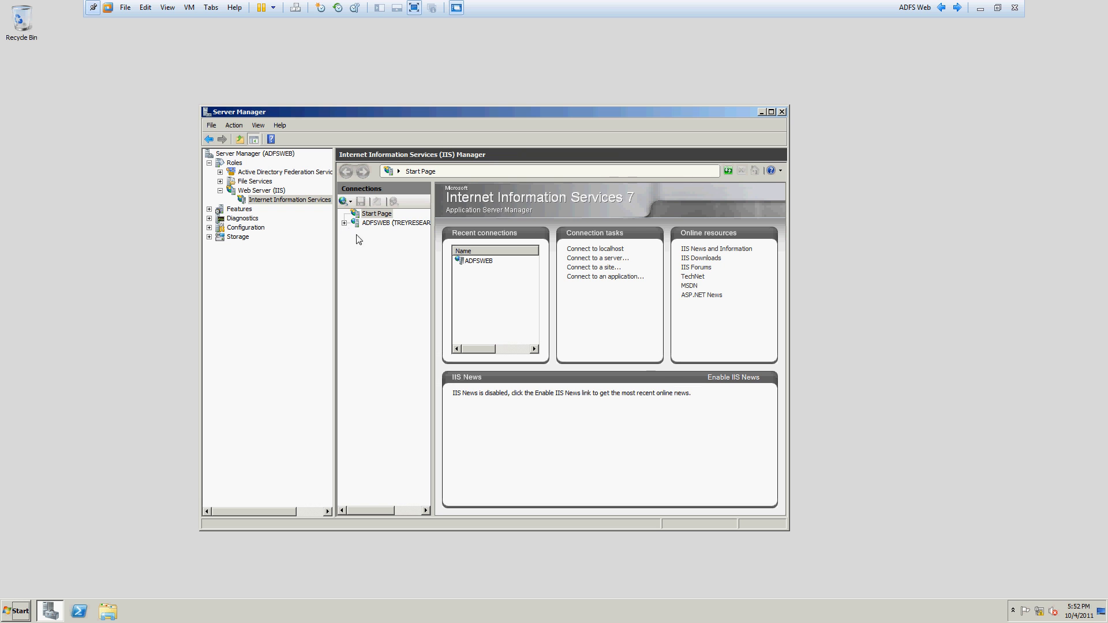
left_click(395, 224)
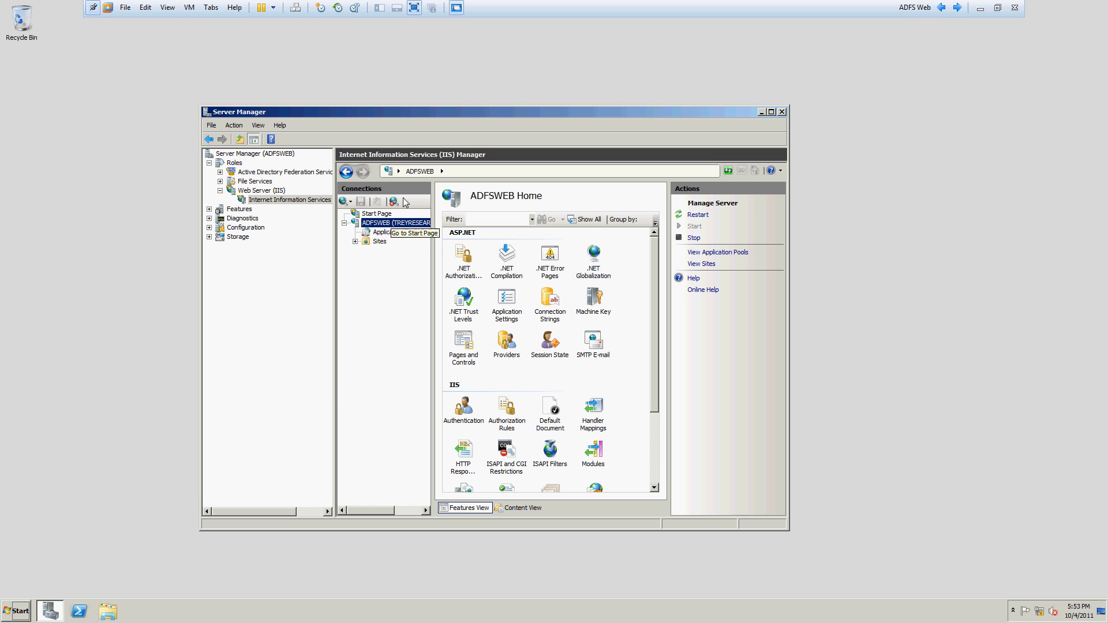
Review ADFSWEB's server certificates and the self-signed certificate creation form, cancelling it without creating a certificate.
left_click(771, 112)
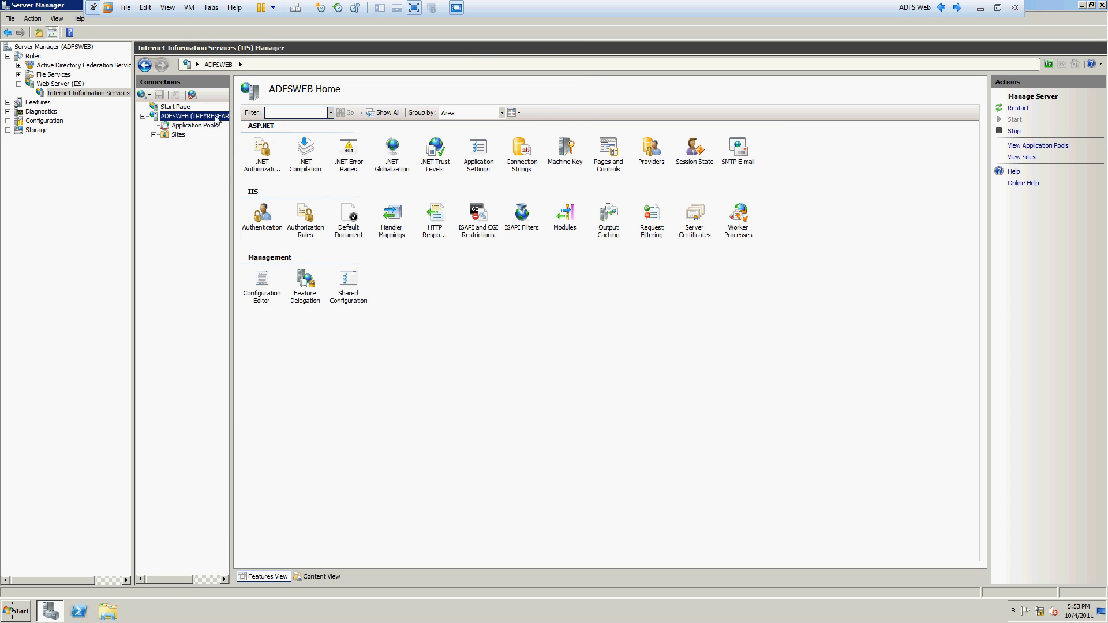
left_click(699, 237)
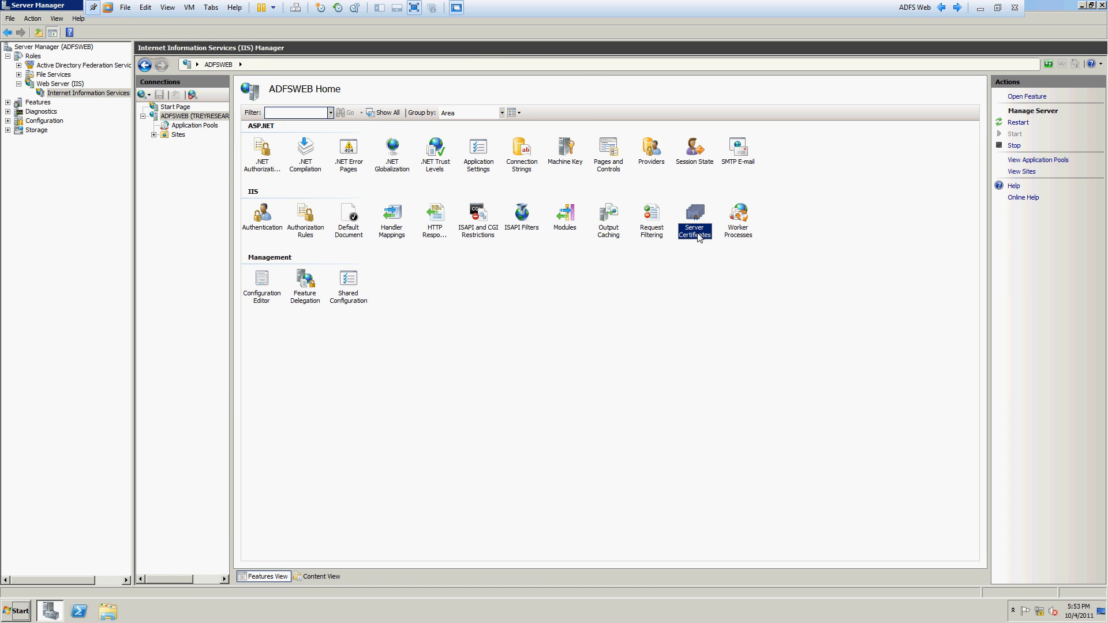
double_click(701, 230)
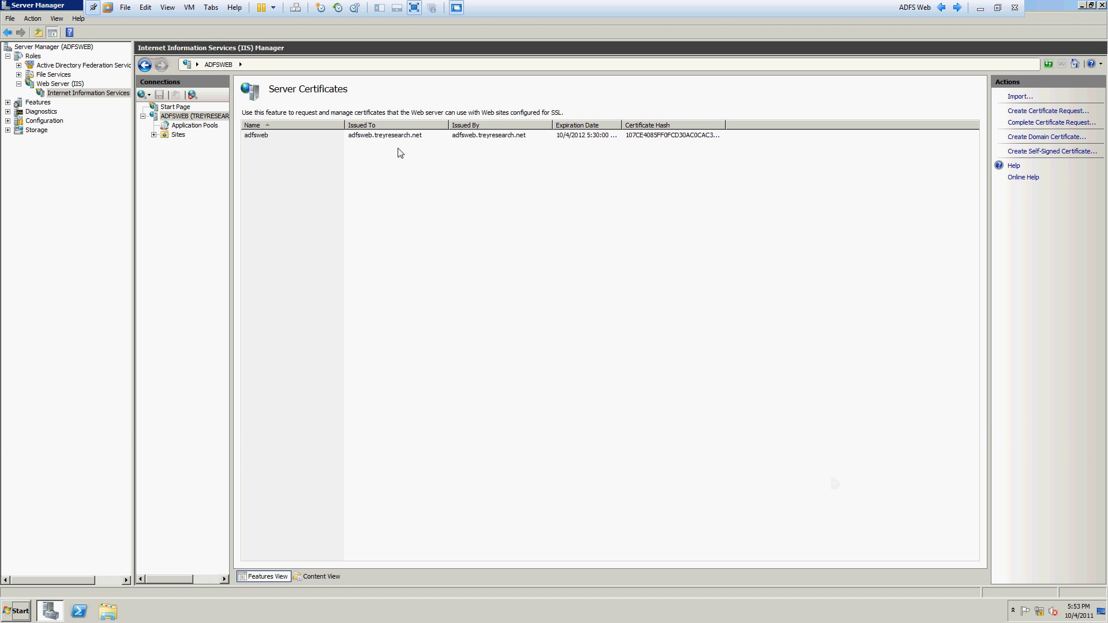
left_click(1052, 151)
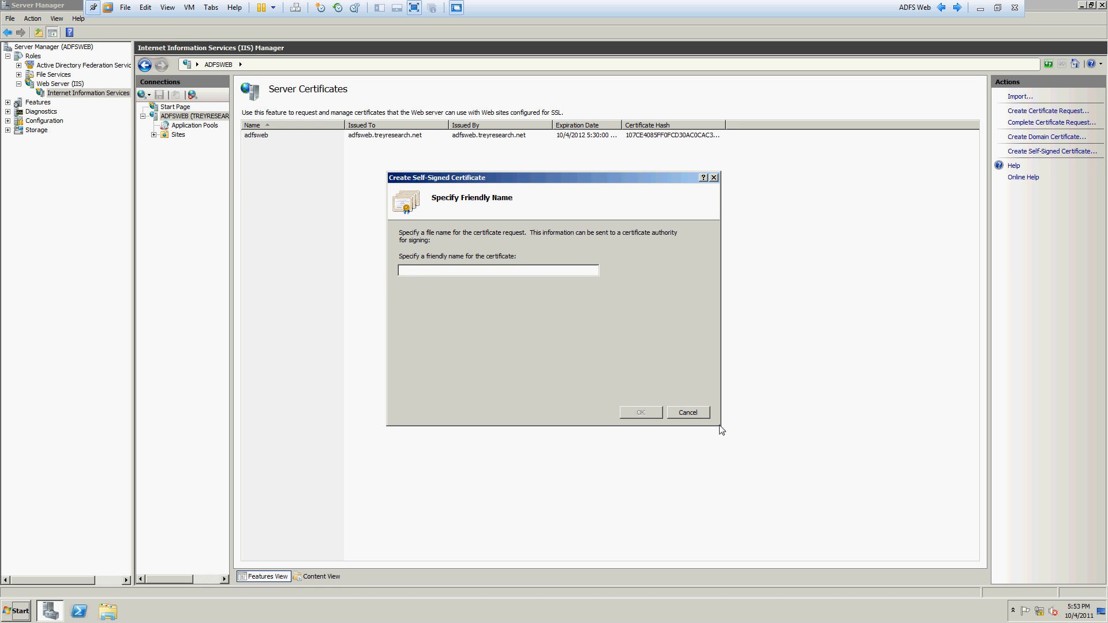
left_click(699, 413)
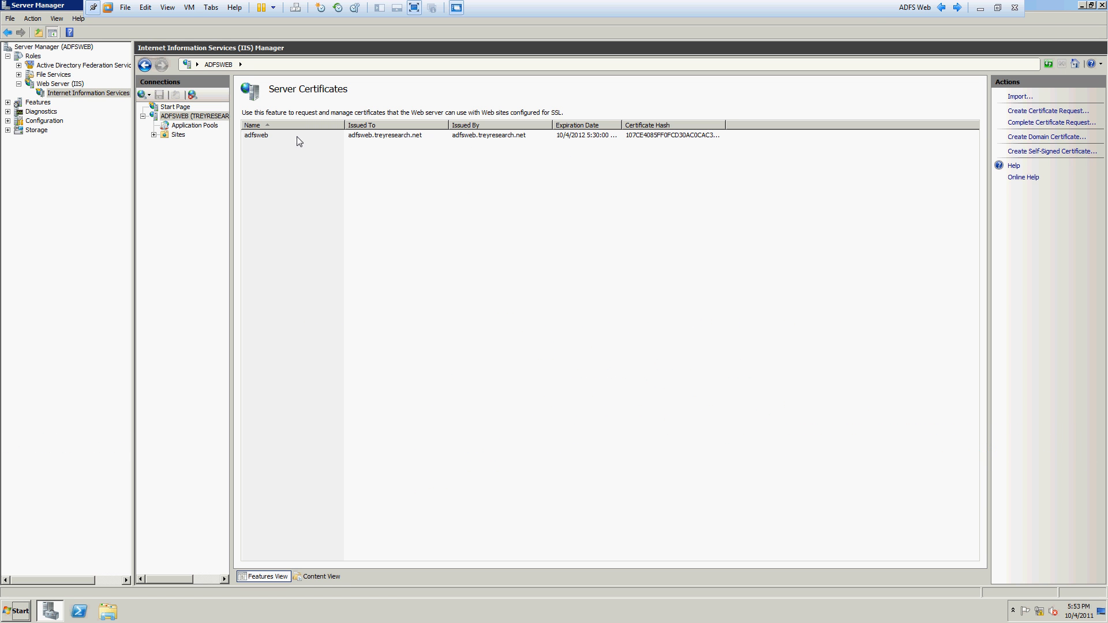
Check the SSL settings of the Default Web Site on ADFSWEB.
left_click(172, 136)
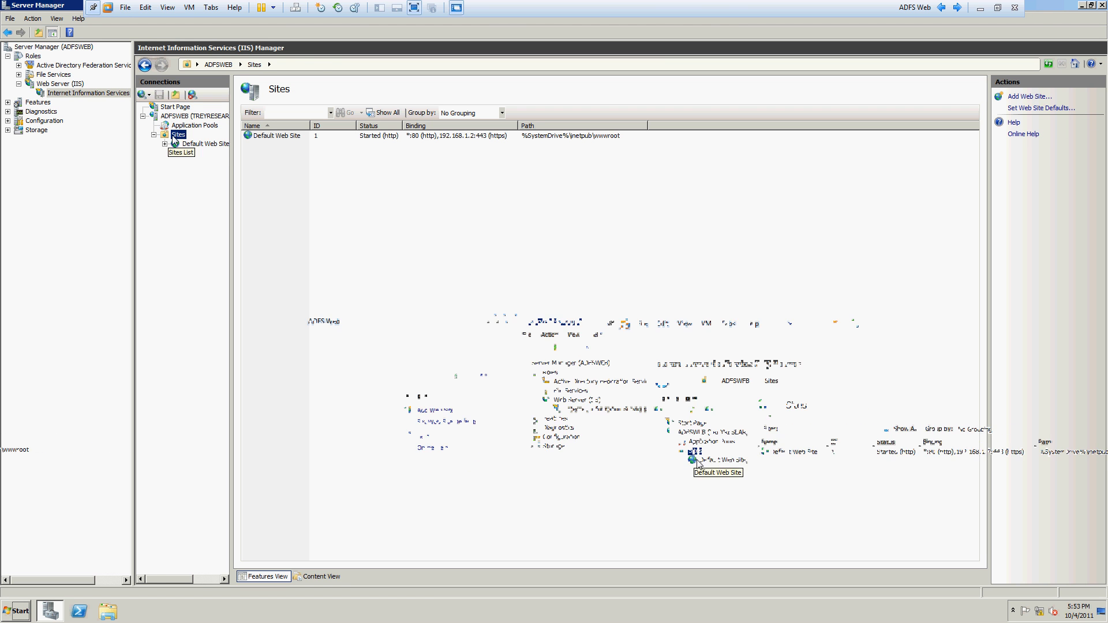
left_click(196, 144)
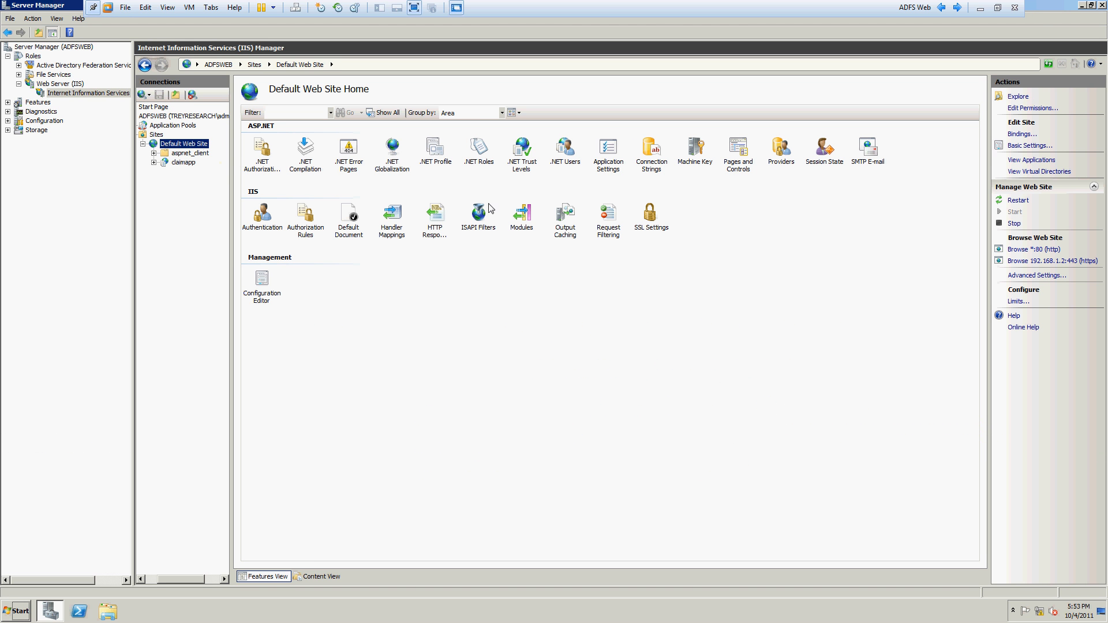
double_click(652, 222)
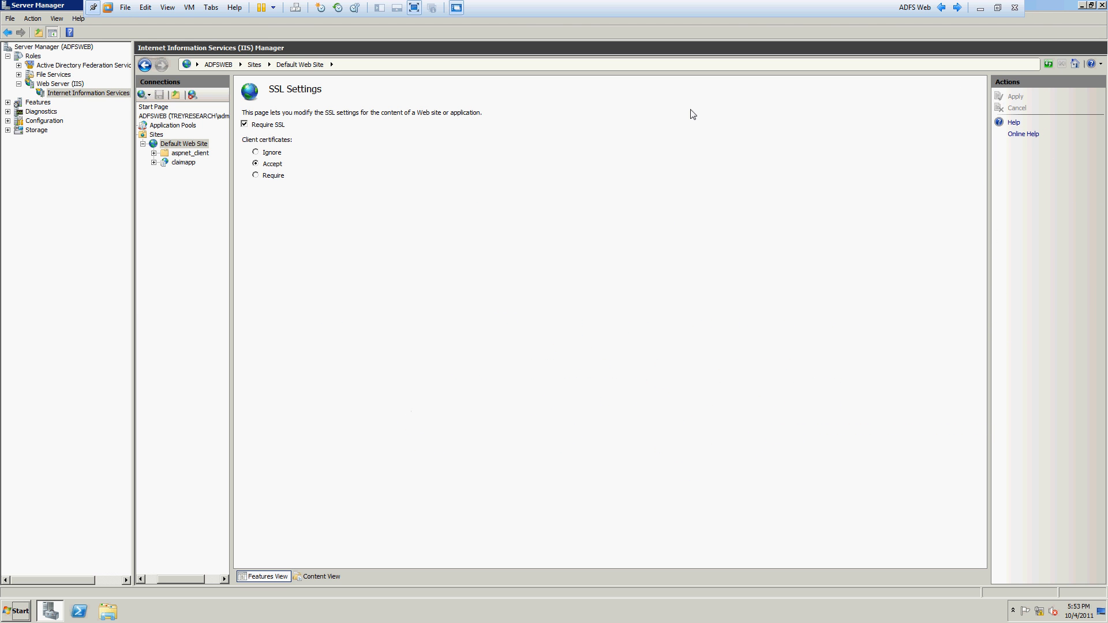
Preview adding an application to the Default Web Site with the Classic .NET AppPool, and cancel without adding it.
left_click(195, 144)
right_click(199, 146)
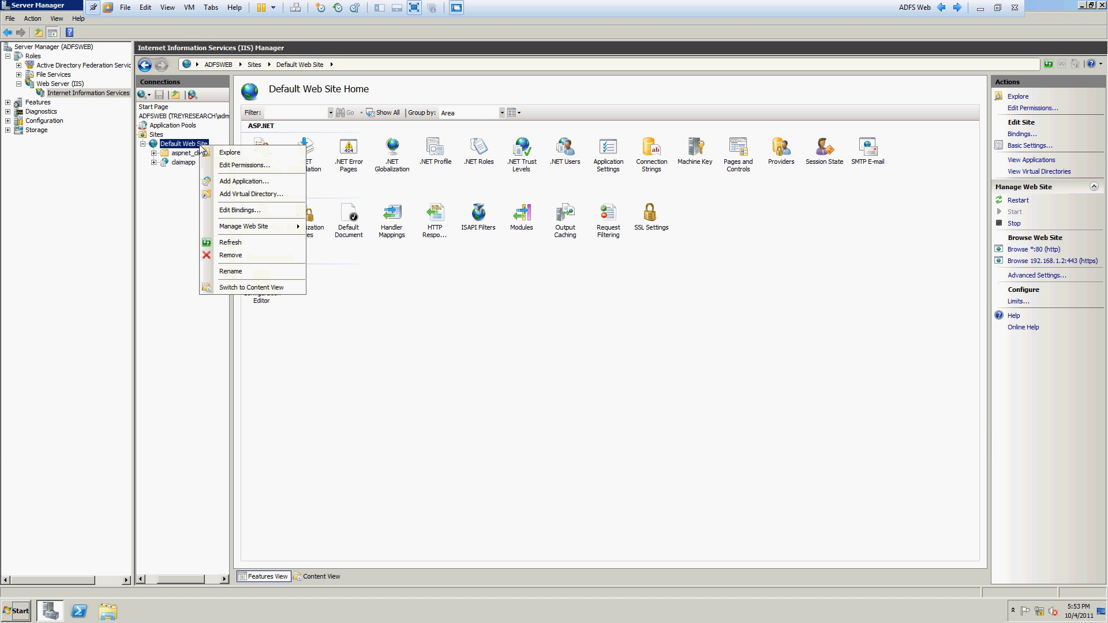
left_click(251, 182)
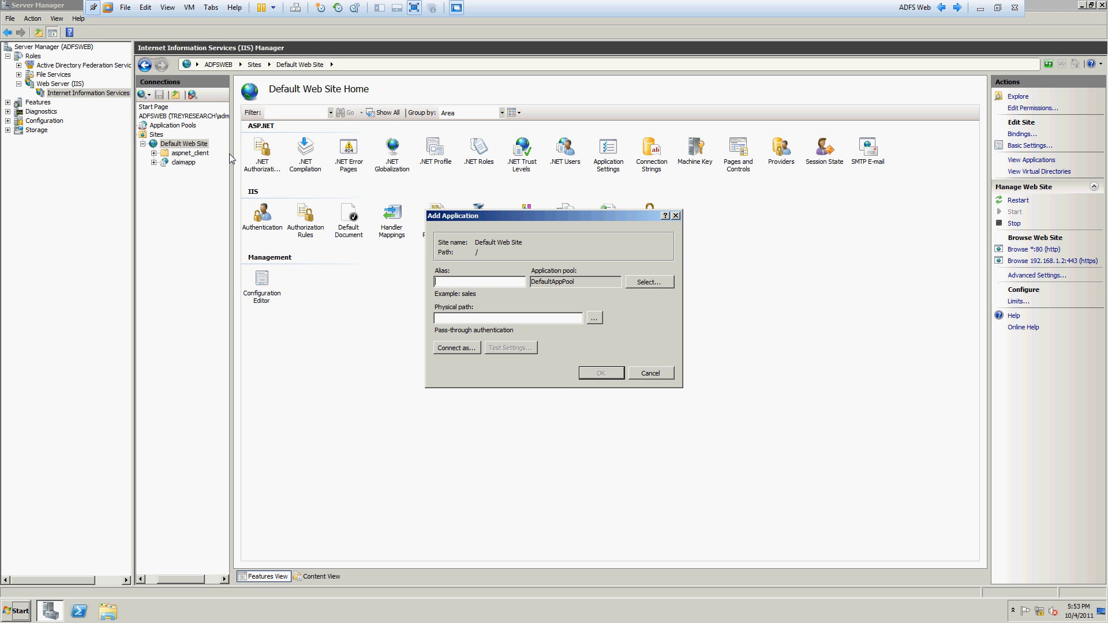
left_click(659, 282)
left_click(617, 278)
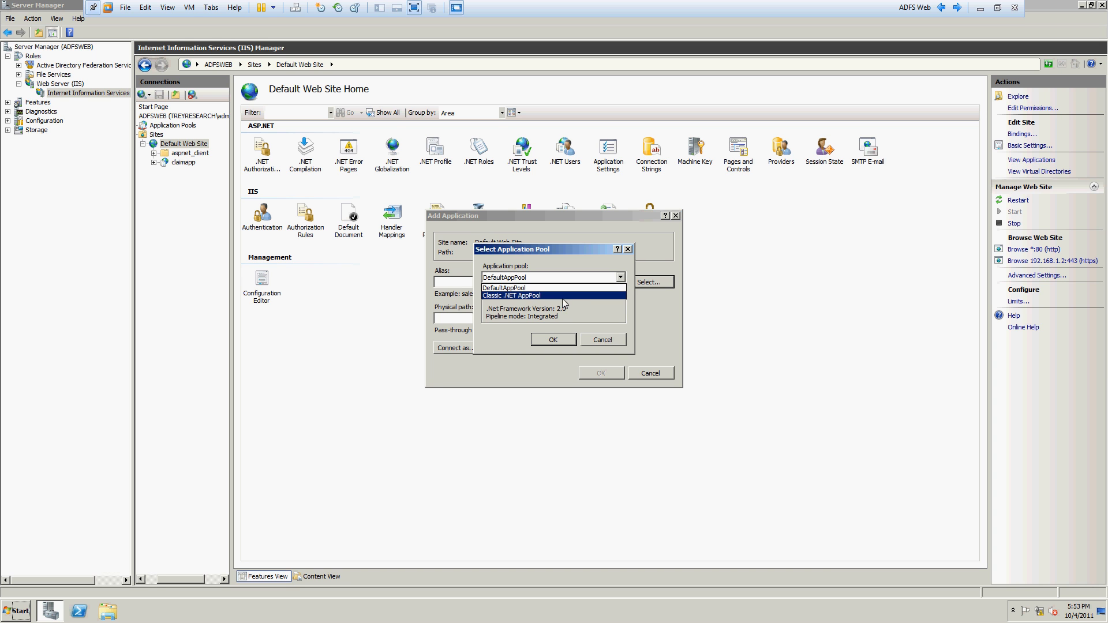
left_click(574, 295)
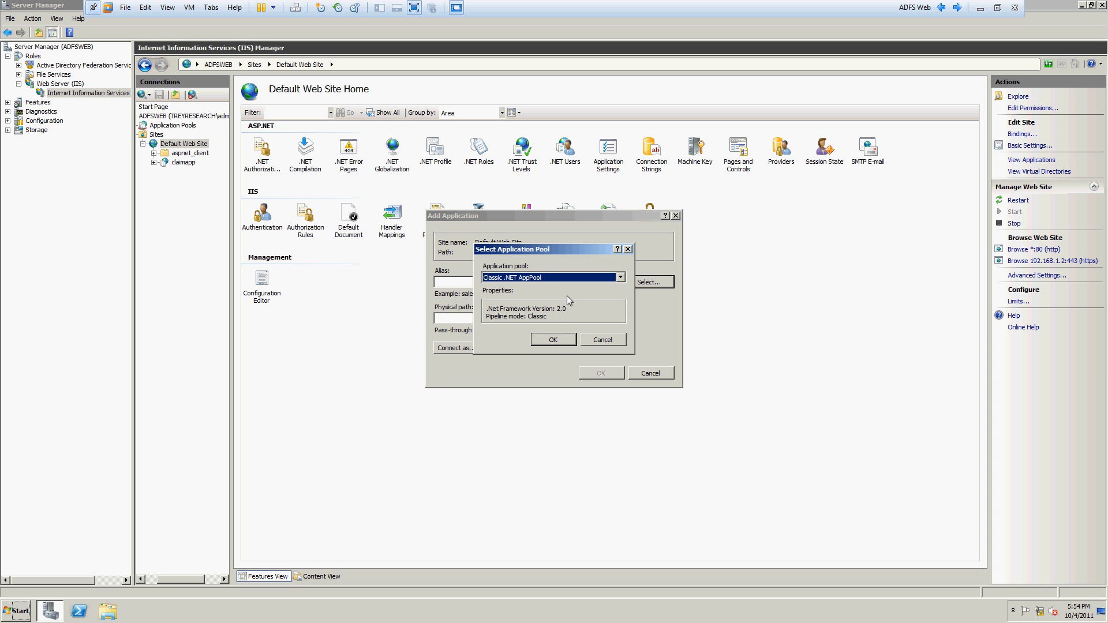
left_click(604, 340)
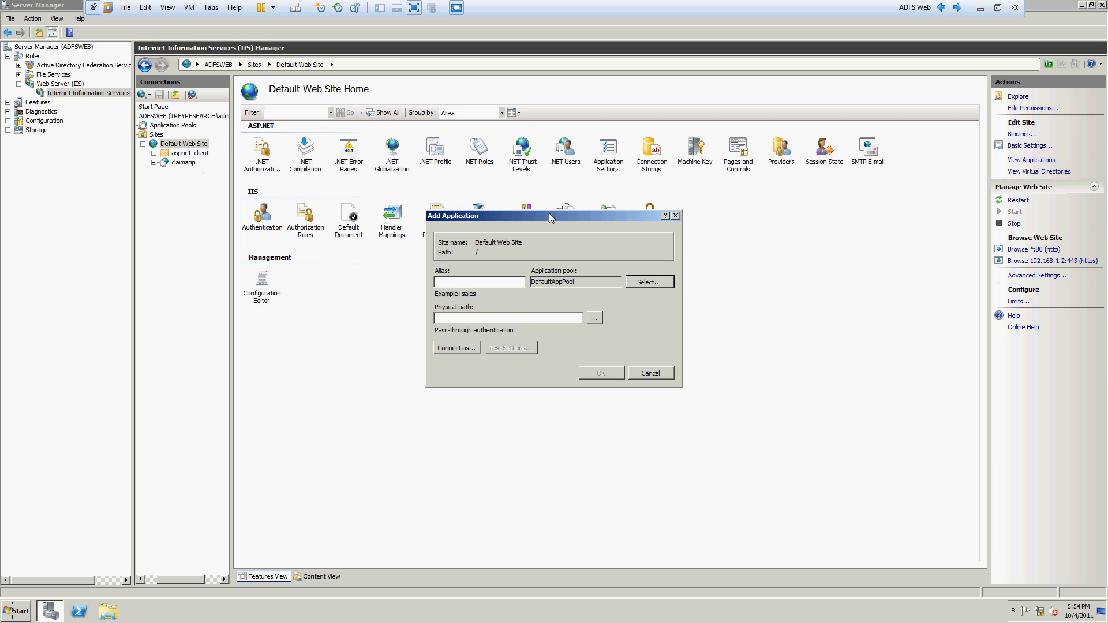
left_click(643, 371)
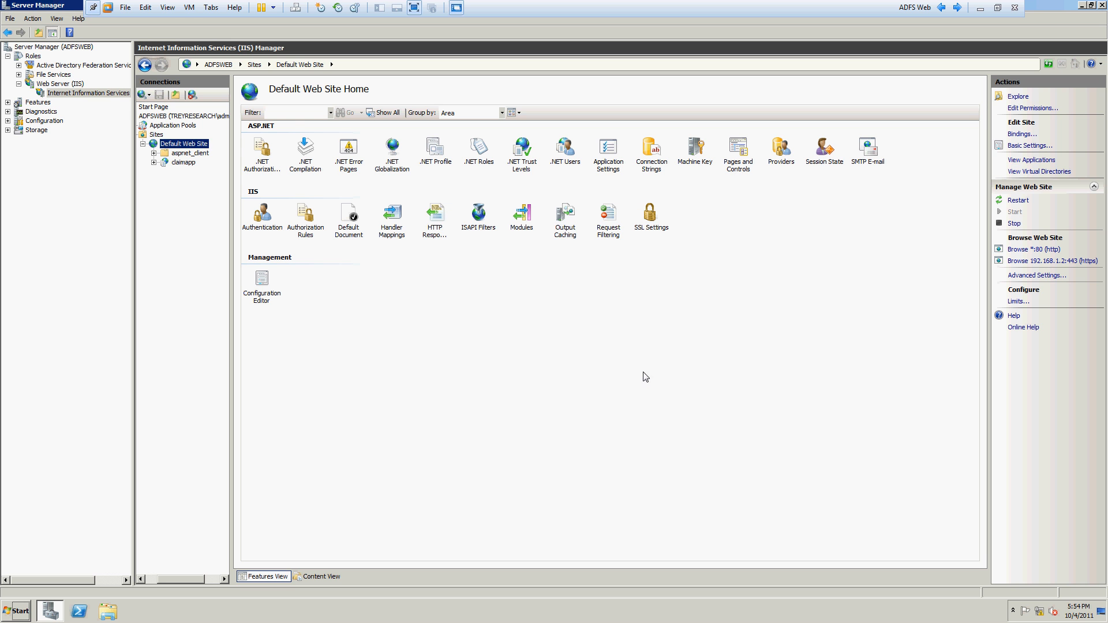
Switch to the ADFS Resource server and open the ADFSRESOURCE server's home page in its IIS Manager.
left_click(941, 8)
left_click(941, 8)
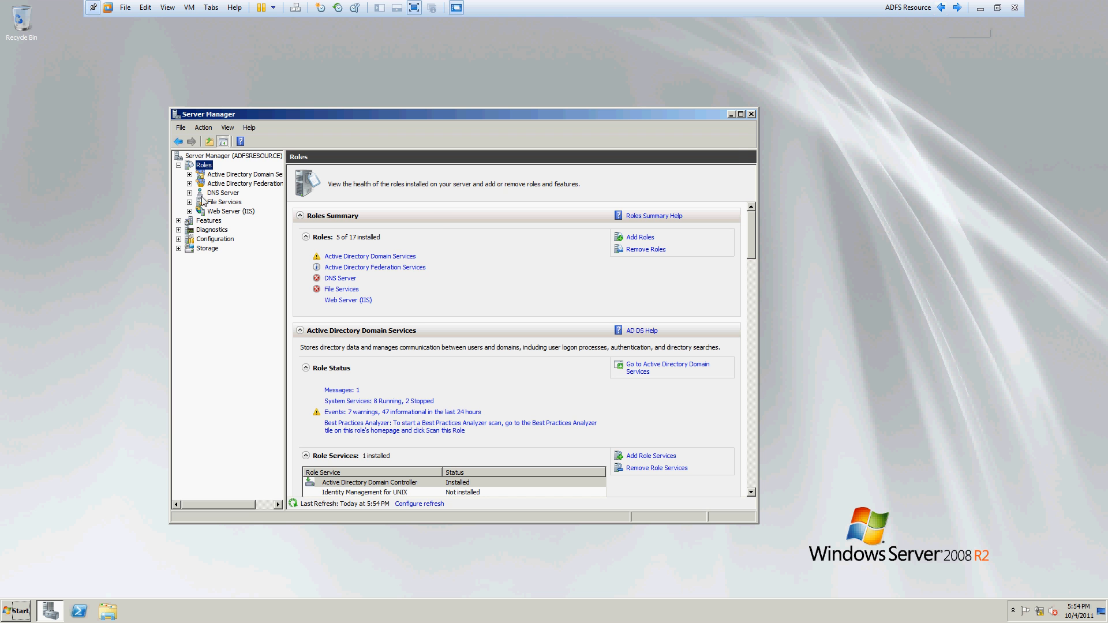
left_click(231, 213)
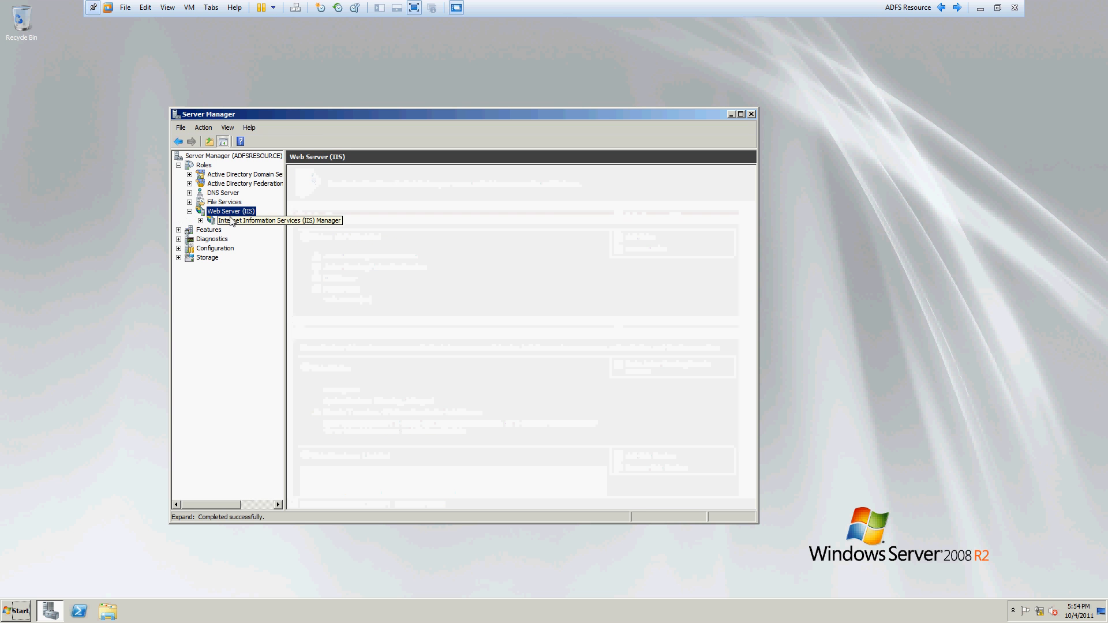
left_click(234, 221)
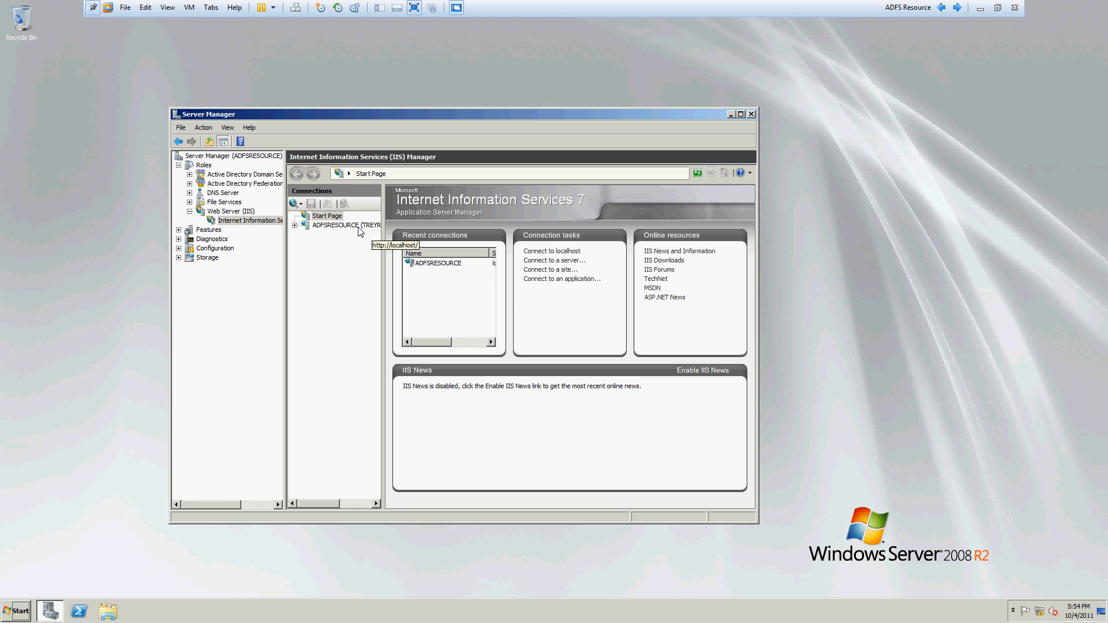
double_click(361, 226)
Check the SSL settings of the Default Web Site on ADFSRESOURCE and return to the site's home page.
left_click(330, 245)
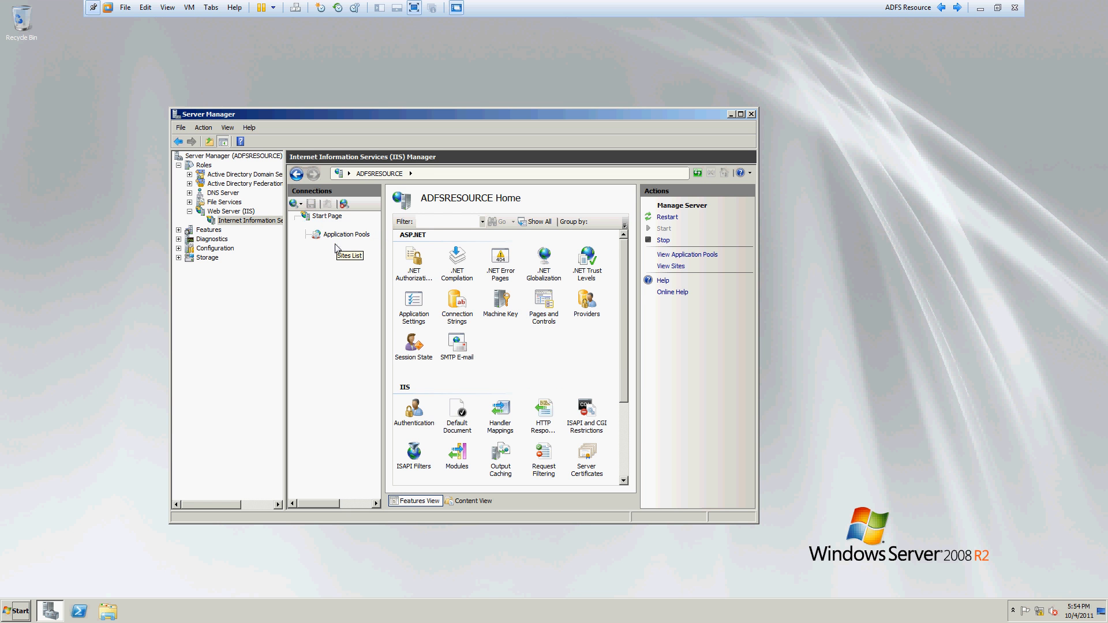
double_click(334, 244)
left_click(346, 255)
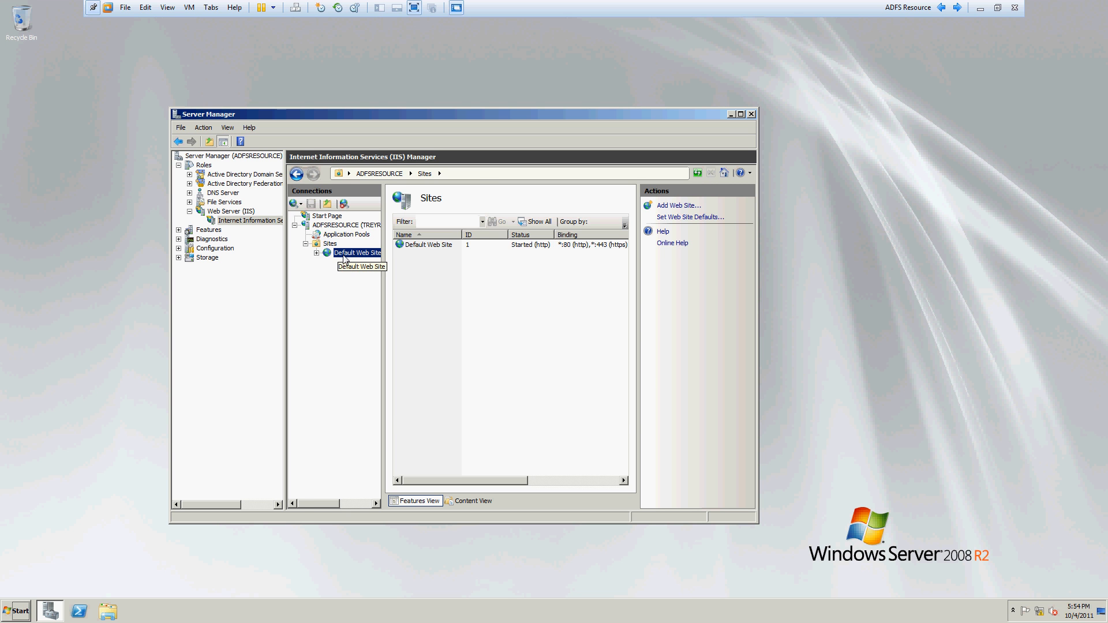
double_click(549, 471)
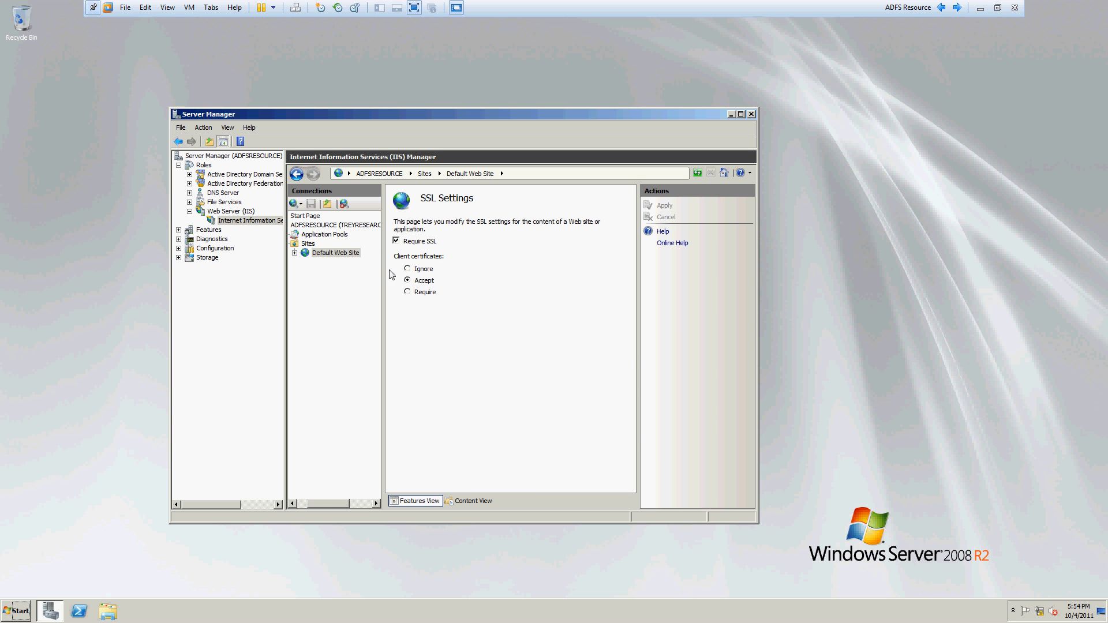
left_click(335, 253)
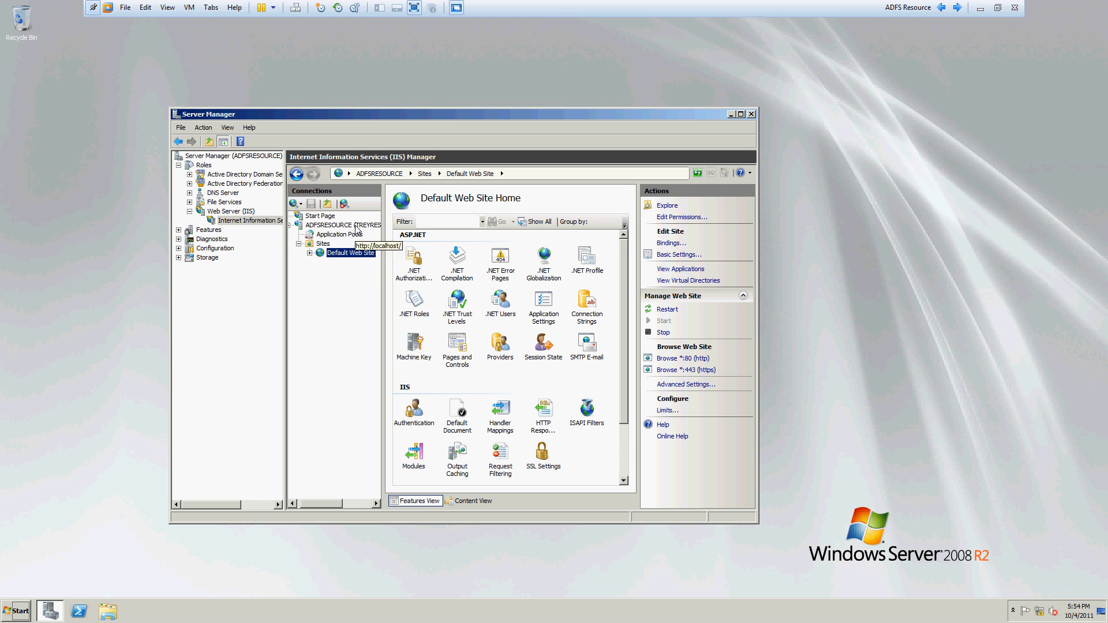
Open ADFSRESOURCE's server certificates and examine the actions available for the adfsresource.treyresearch.net certificate.
left_click(344, 225)
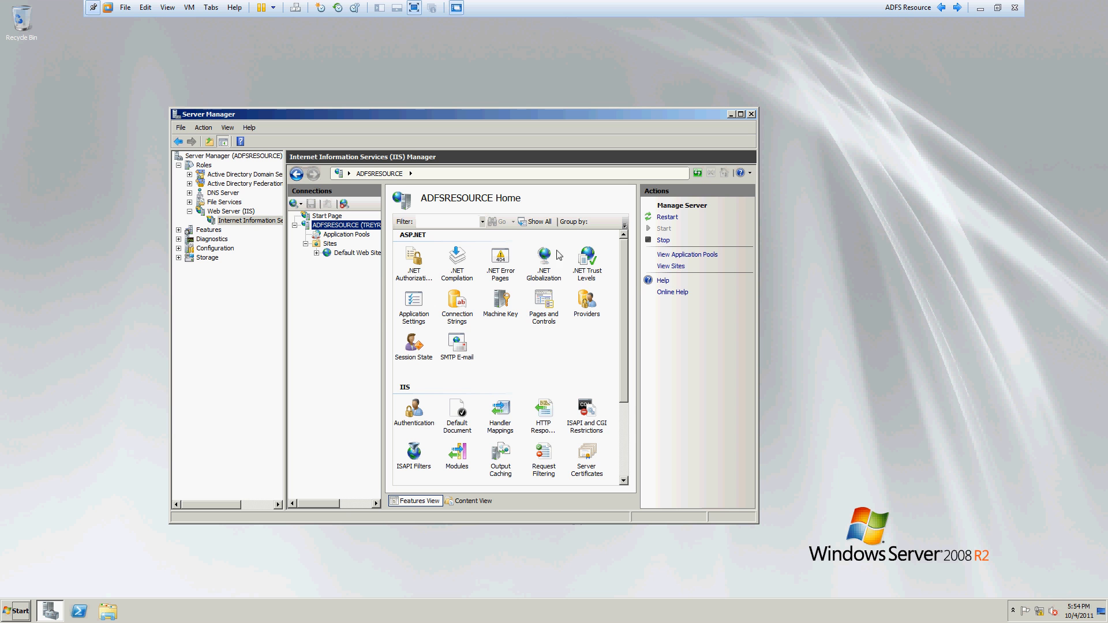
scroll(632, 439, "down", 3)
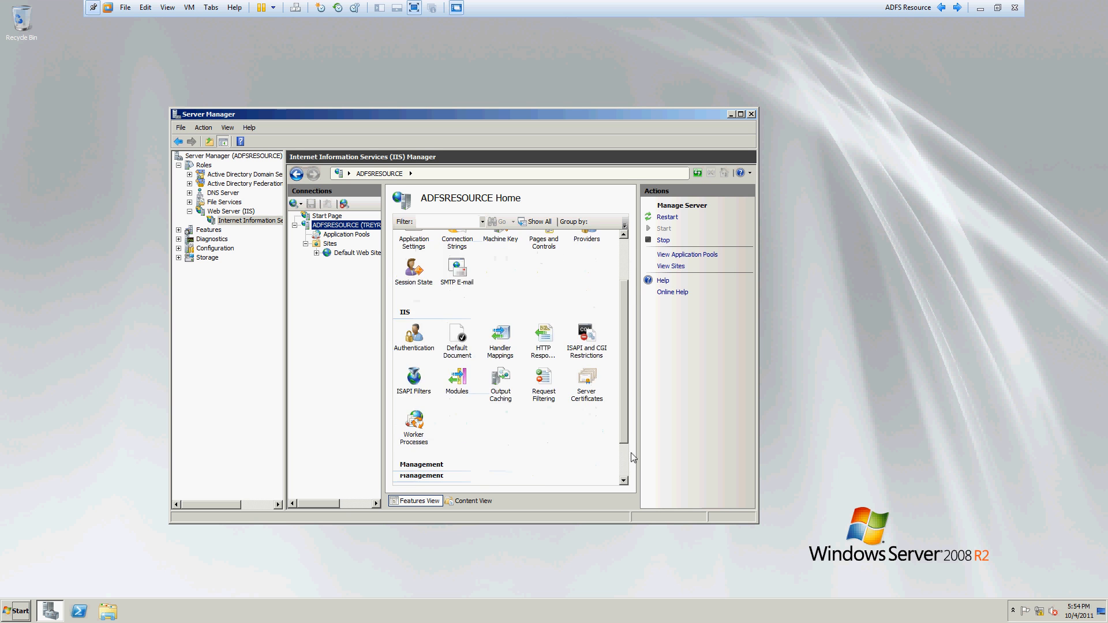
scroll(633, 457, "down", 1)
double_click(582, 368)
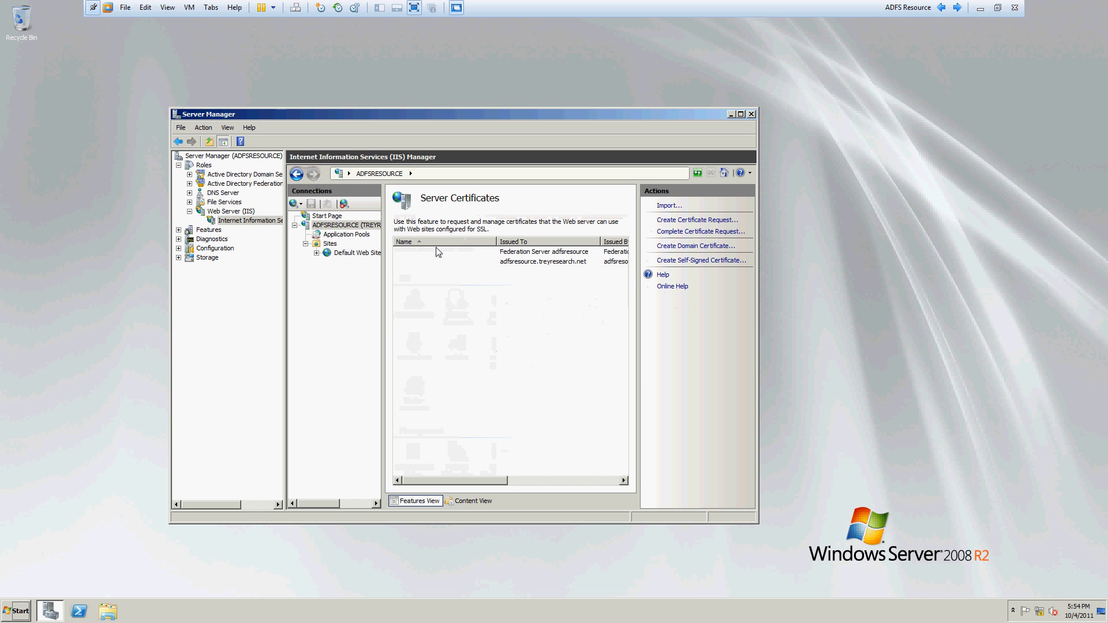
left_click(546, 269)
right_click(543, 267)
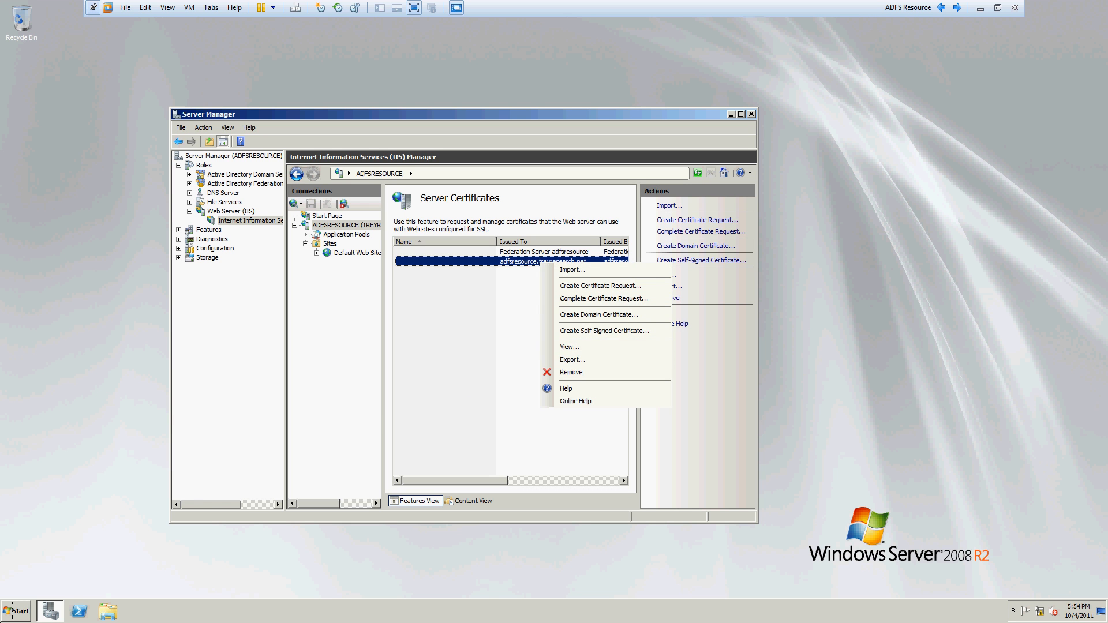
Locate the exported adfsresource Personal Information Exchange file on Local Disk (C:) and select it.
left_click(17, 612)
left_click(203, 431)
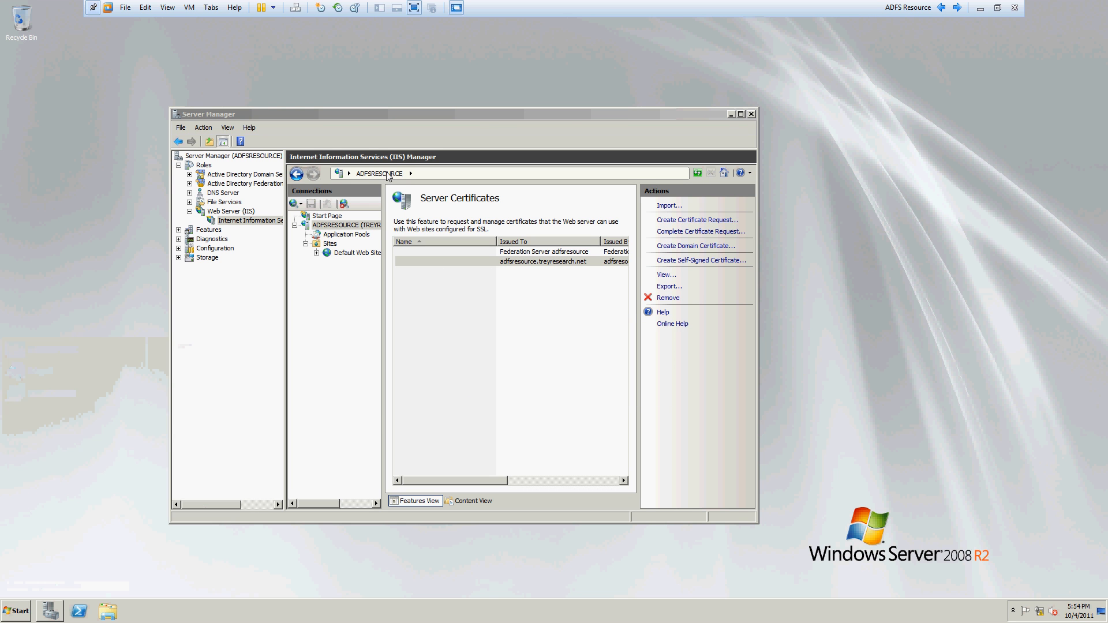
double_click(369, 187)
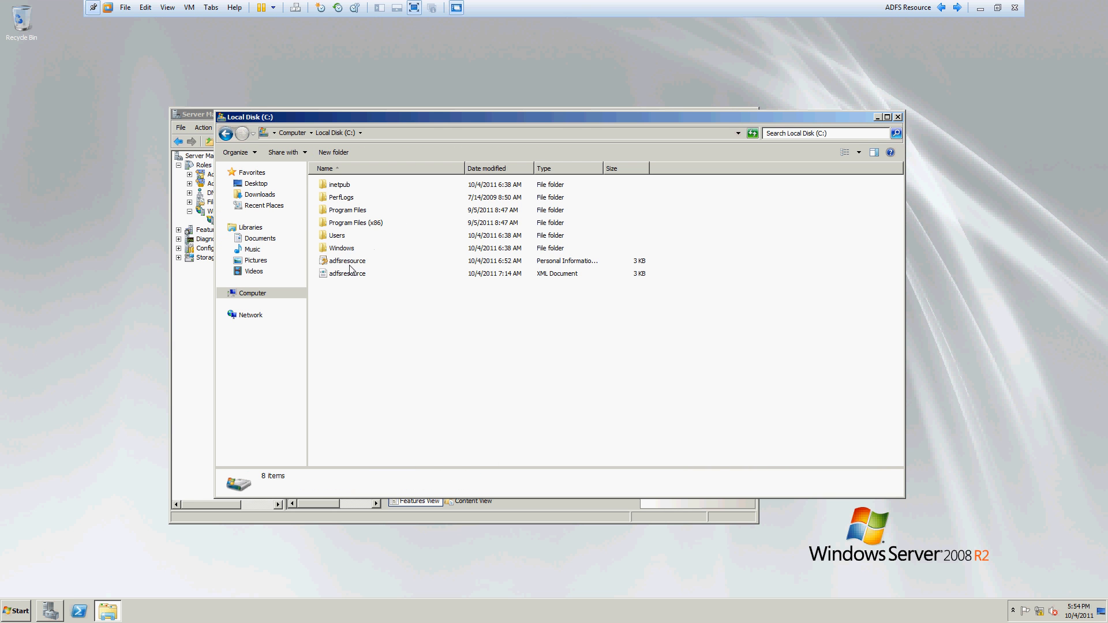
left_click(355, 265)
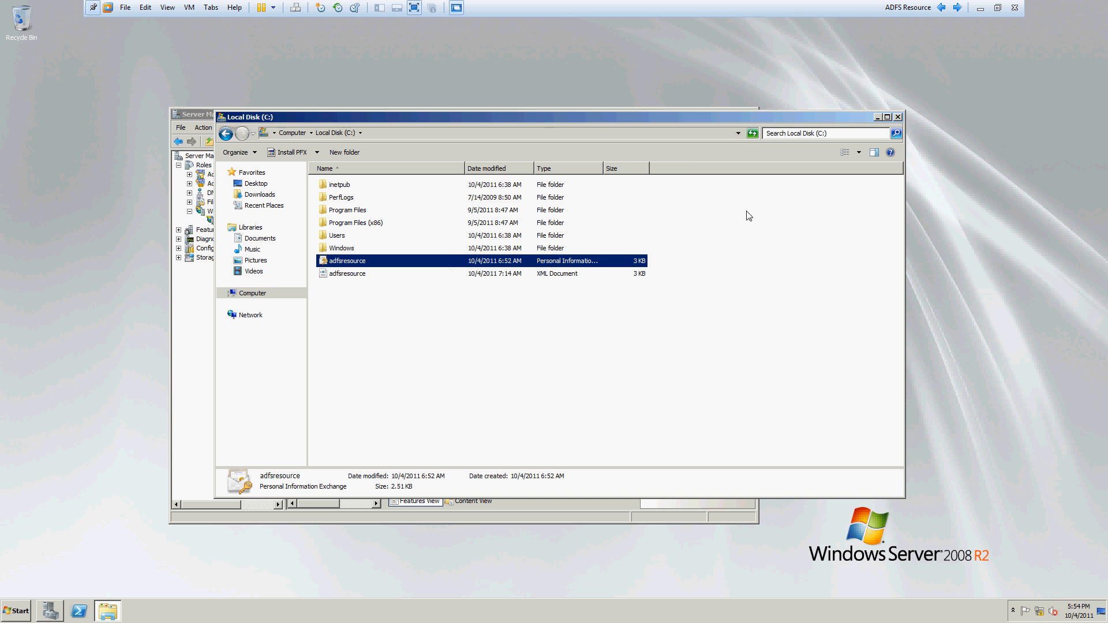
Close the Local Disk (C:) window and open the Federation Service under Active Directory Federation Services in ADFSRESOURCE's roles.
left_click(898, 117)
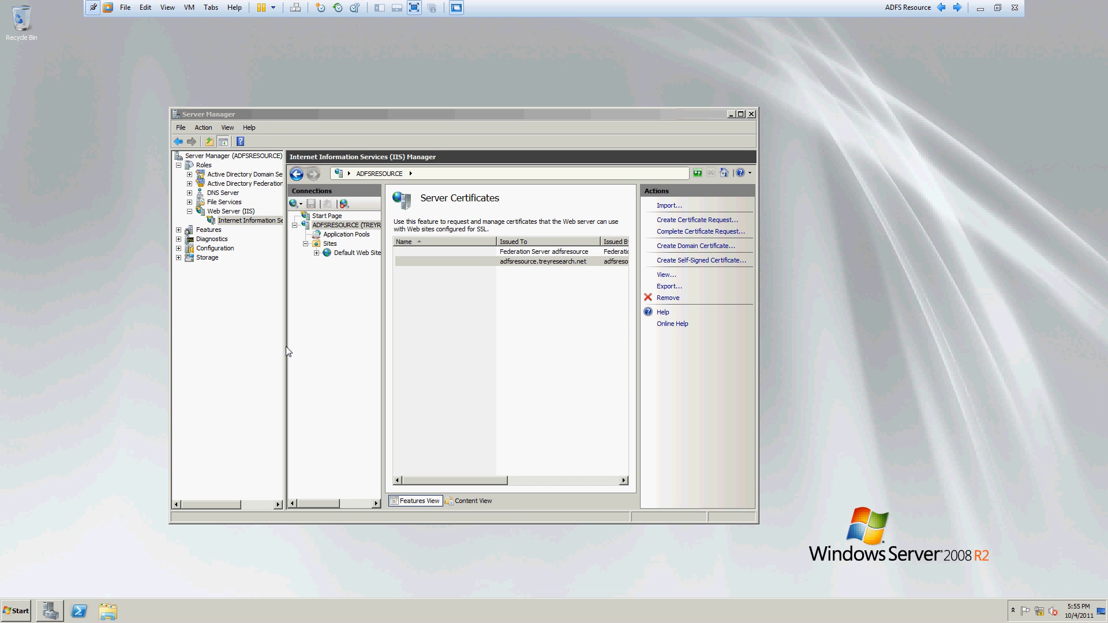
left_click_drag(285, 354, 395, 360)
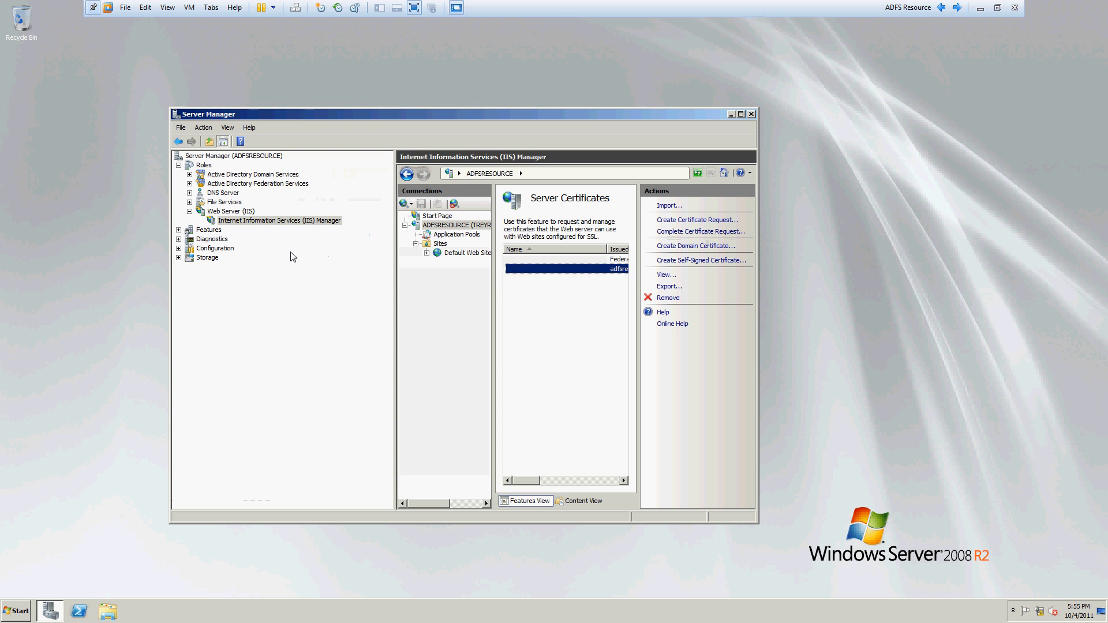
left_click(190, 211)
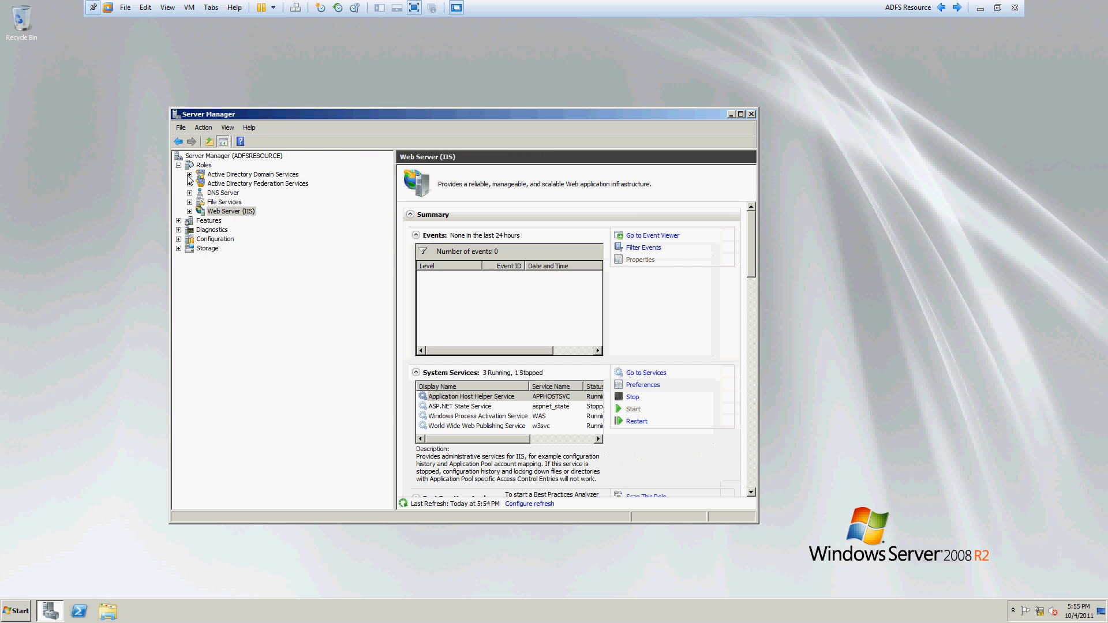
left_click(189, 183)
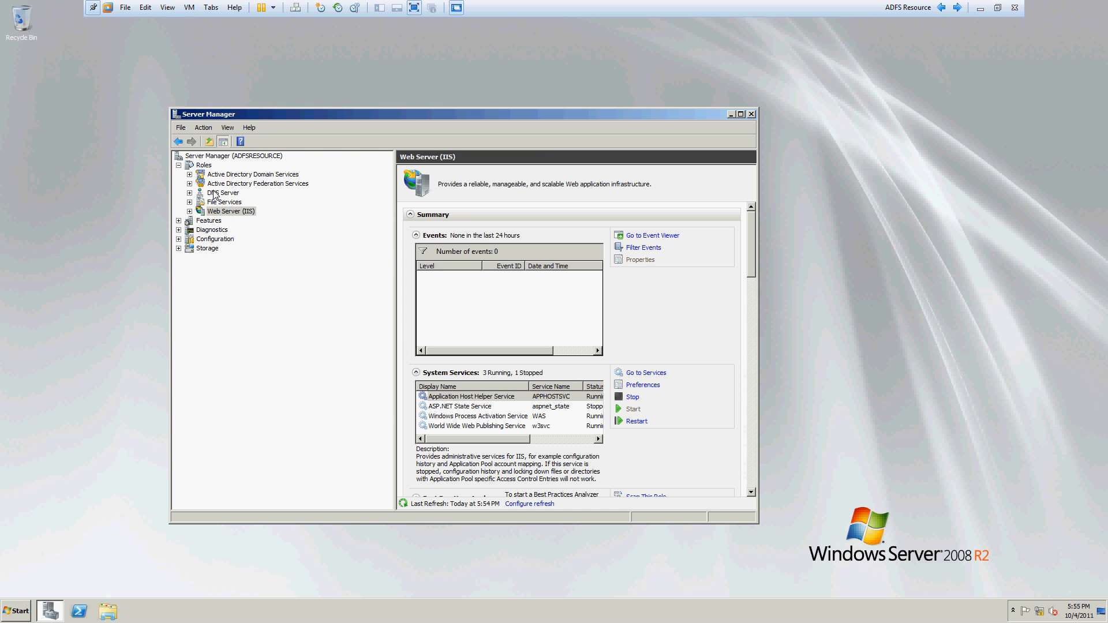
left_click(251, 185)
double_click(261, 195)
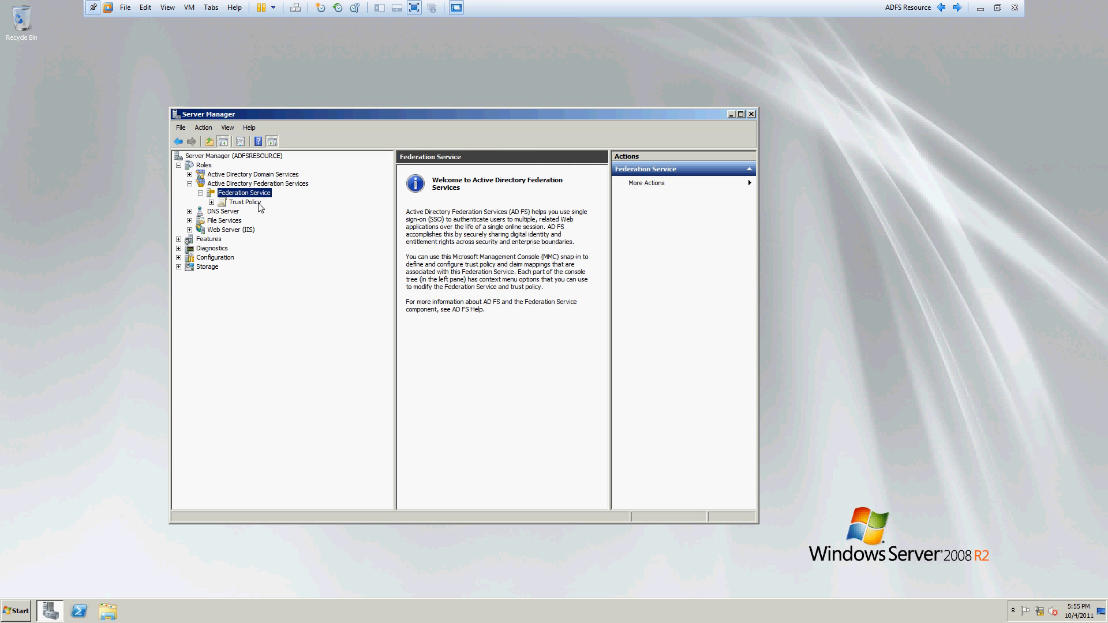
Open the Federation Service properties and view the details of its token-signing certificate.
right_click(258, 194)
left_click(278, 214)
left_click(623, 298)
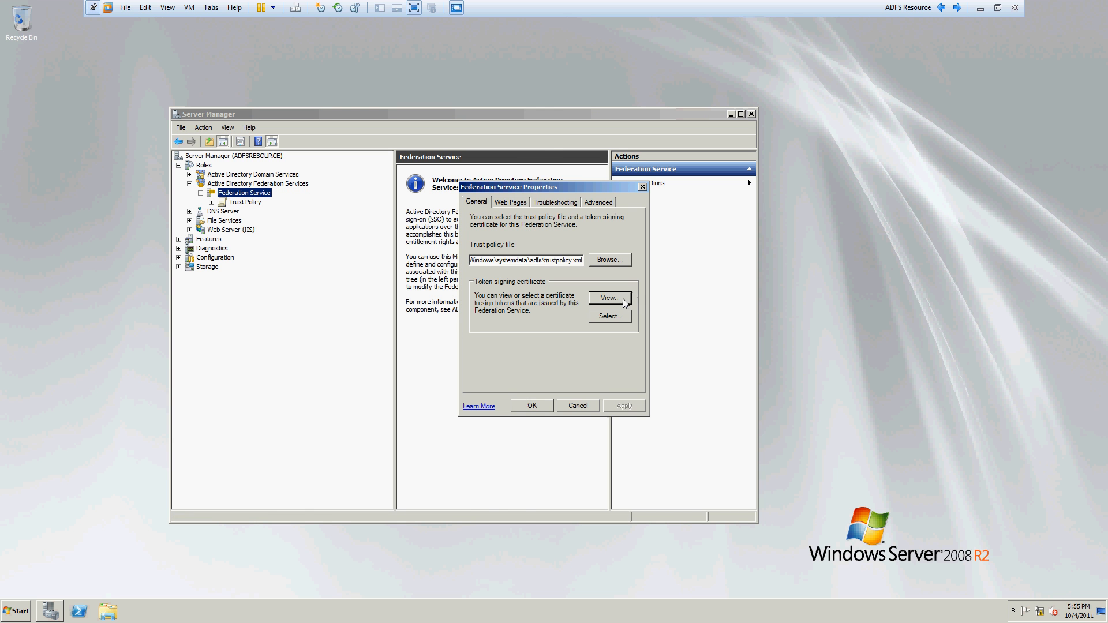
left_click(521, 241)
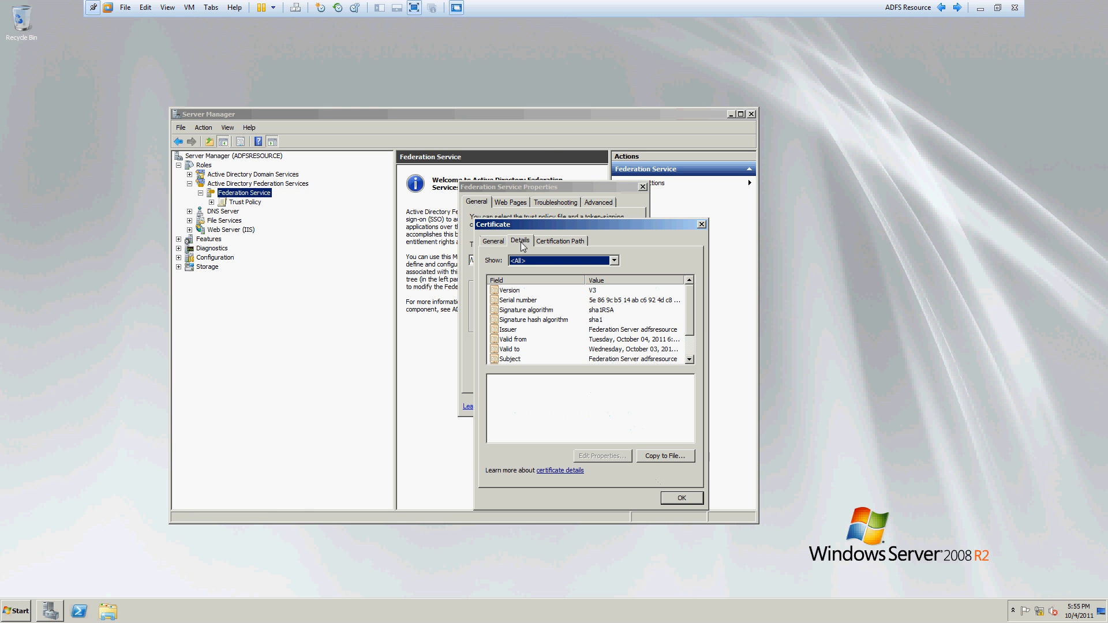
Walk through the certificate export in DER encoded binary X.509 (.CER) format up to the file name, then cancel it and close the Federation Service properties.
left_click(674, 456)
left_click(699, 503)
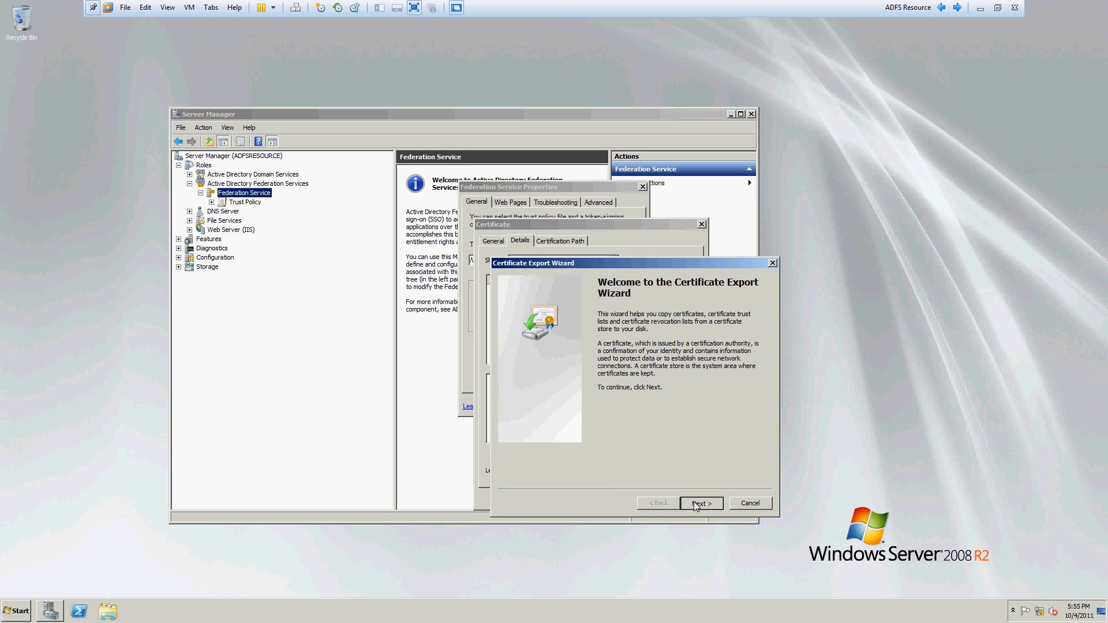
left_click(701, 503)
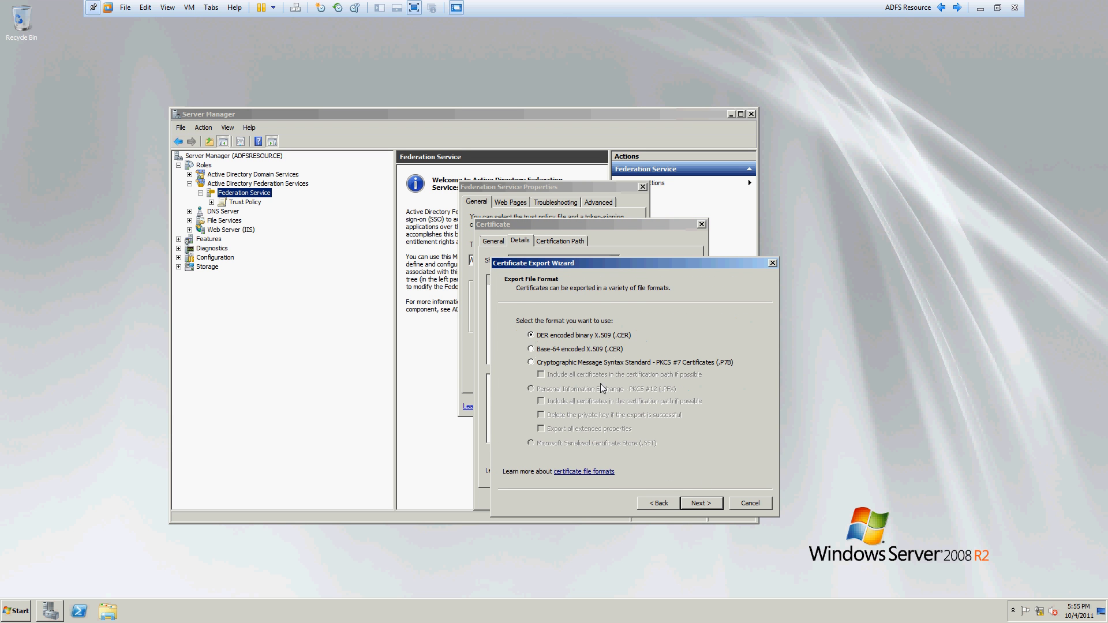
left_click(710, 504)
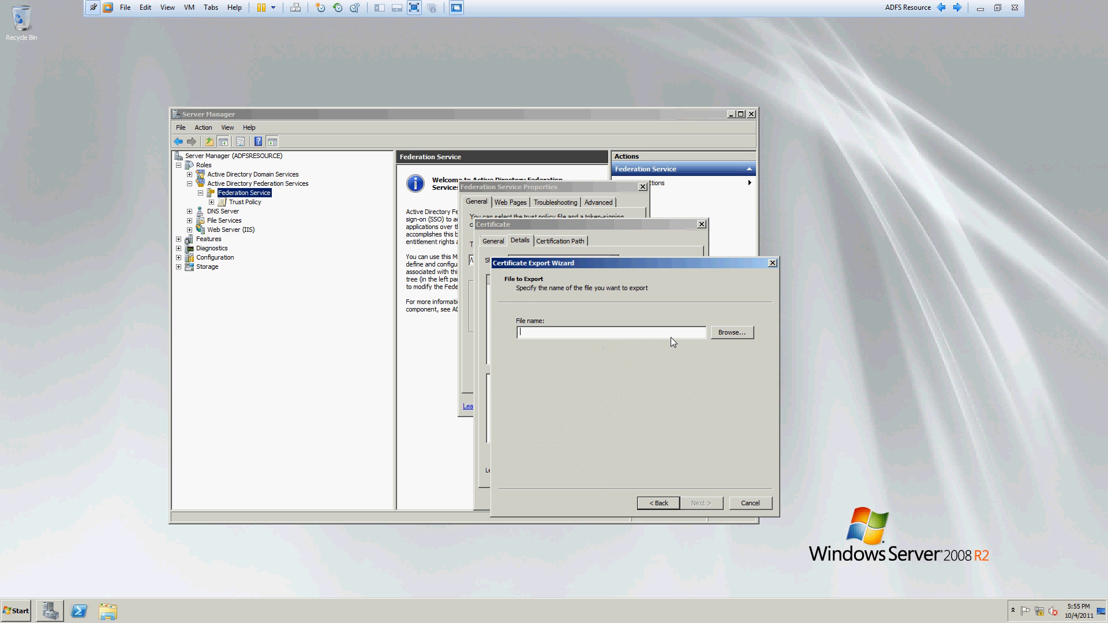
left_click(750, 503)
left_click(683, 494)
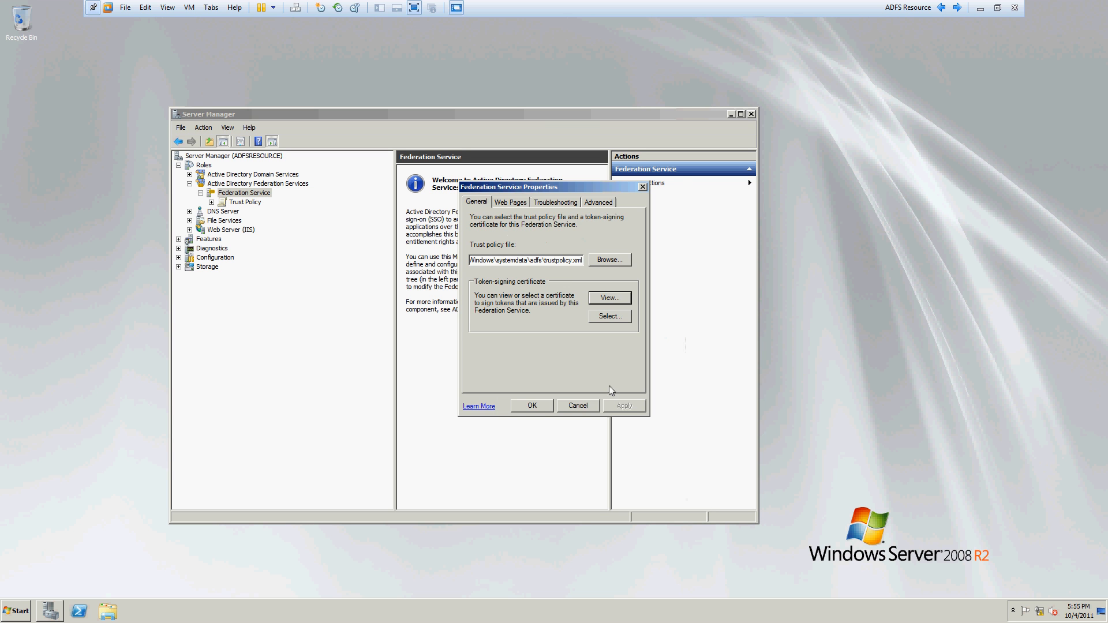
left_click(573, 404)
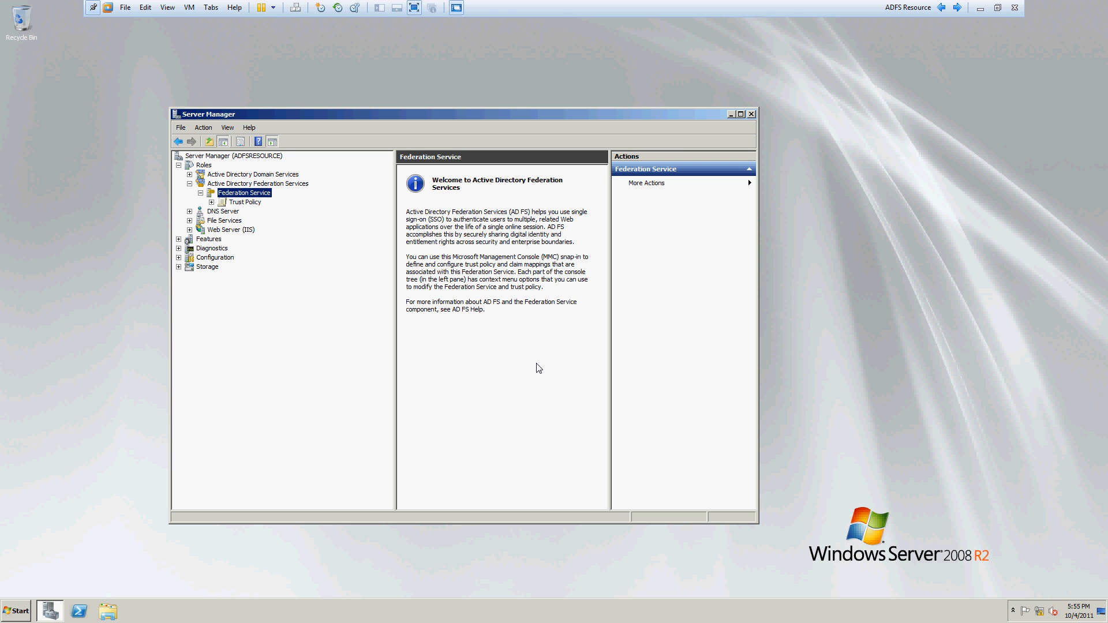
Review the Federation Service URI, endpoint URL and display name in the Trust Policy properties, then close the dialog.
left_click(211, 203)
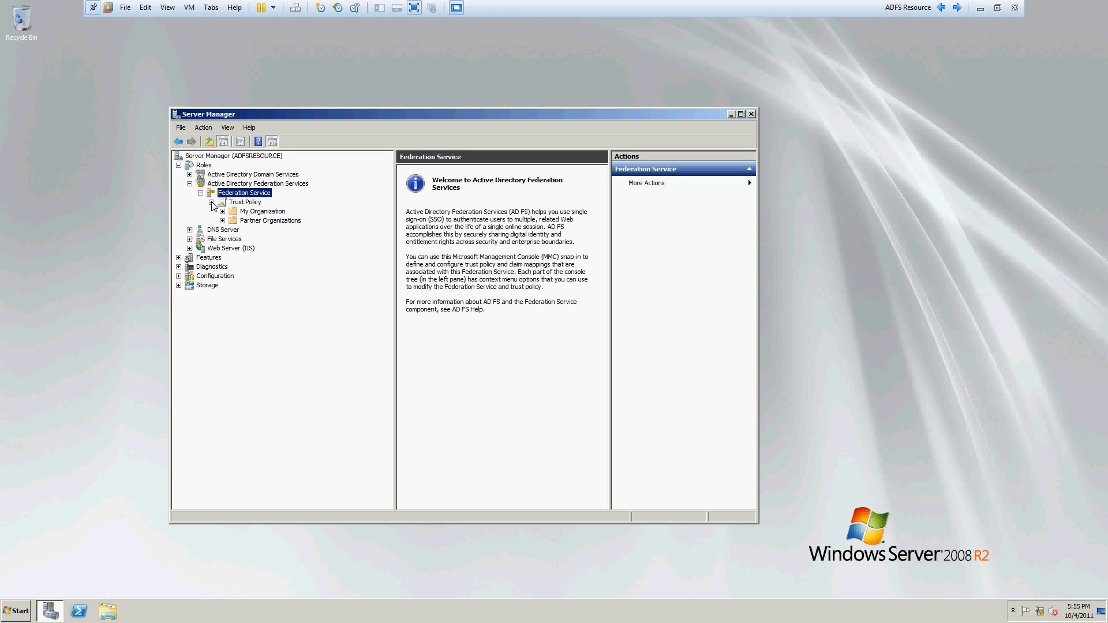
left_click(250, 205)
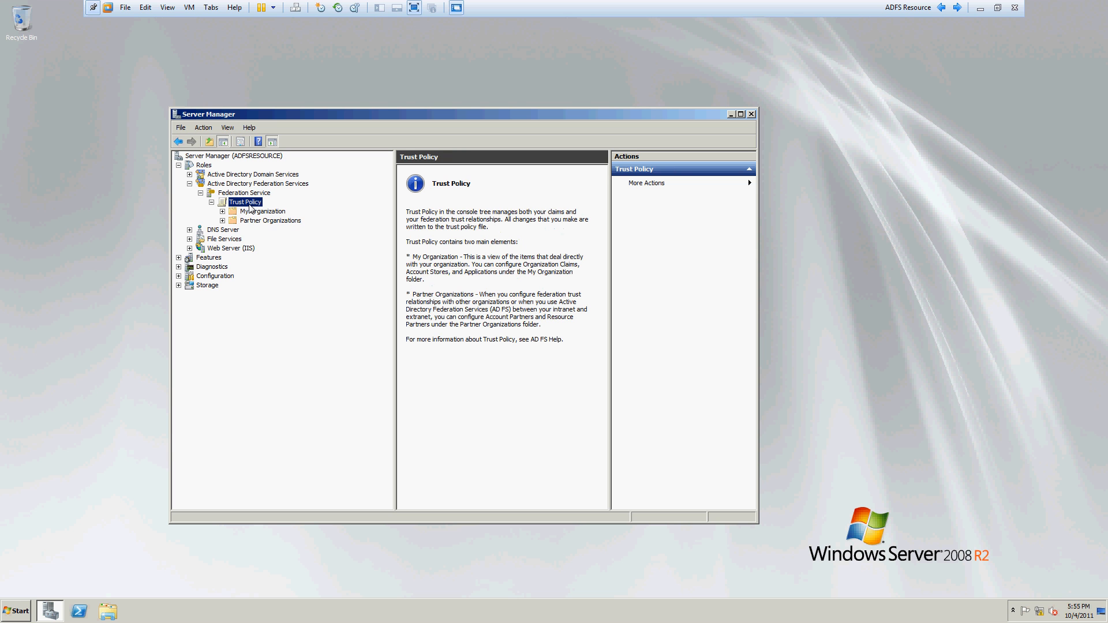
right_click(249, 207)
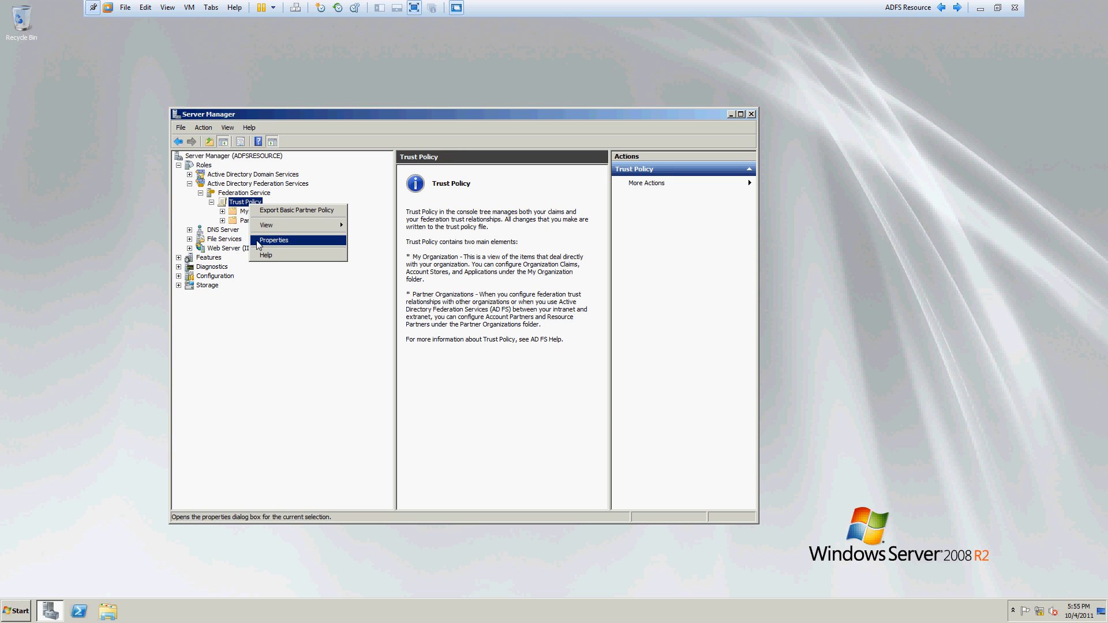
left_click(273, 240)
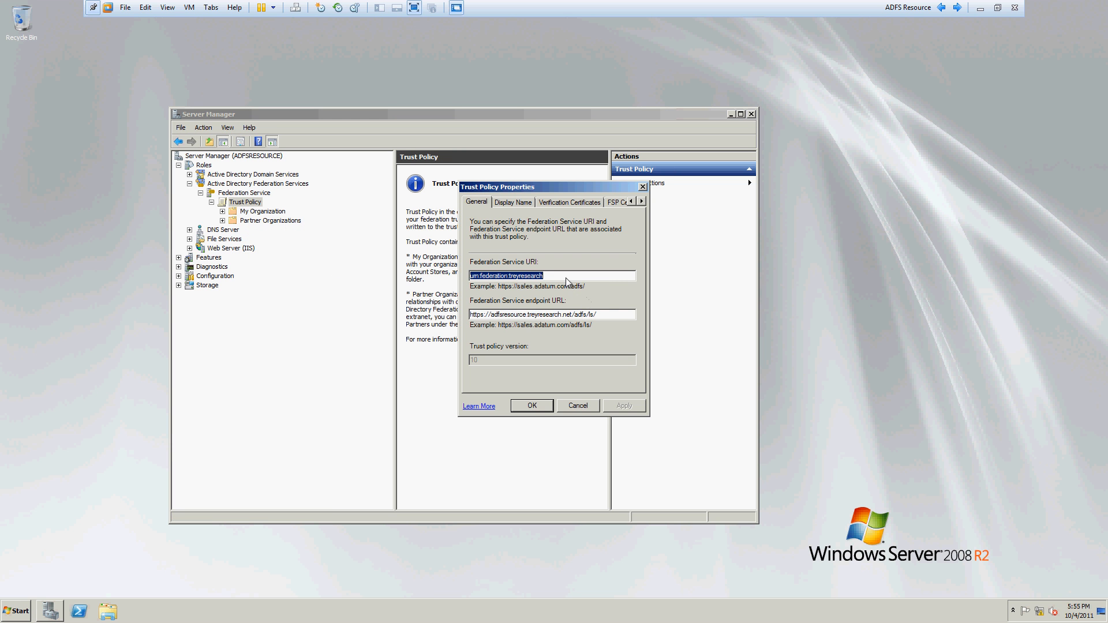
left_click(560, 275)
left_click_drag(550, 273, 449, 274)
left_click(571, 273)
left_click_drag(611, 316, 443, 318)
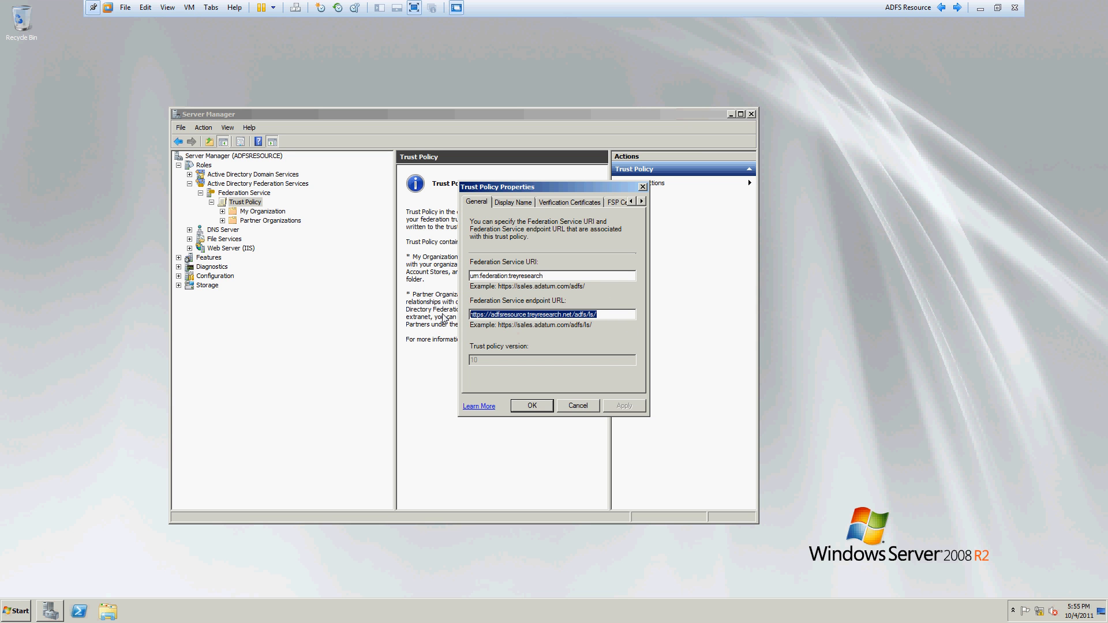
left_click(502, 203)
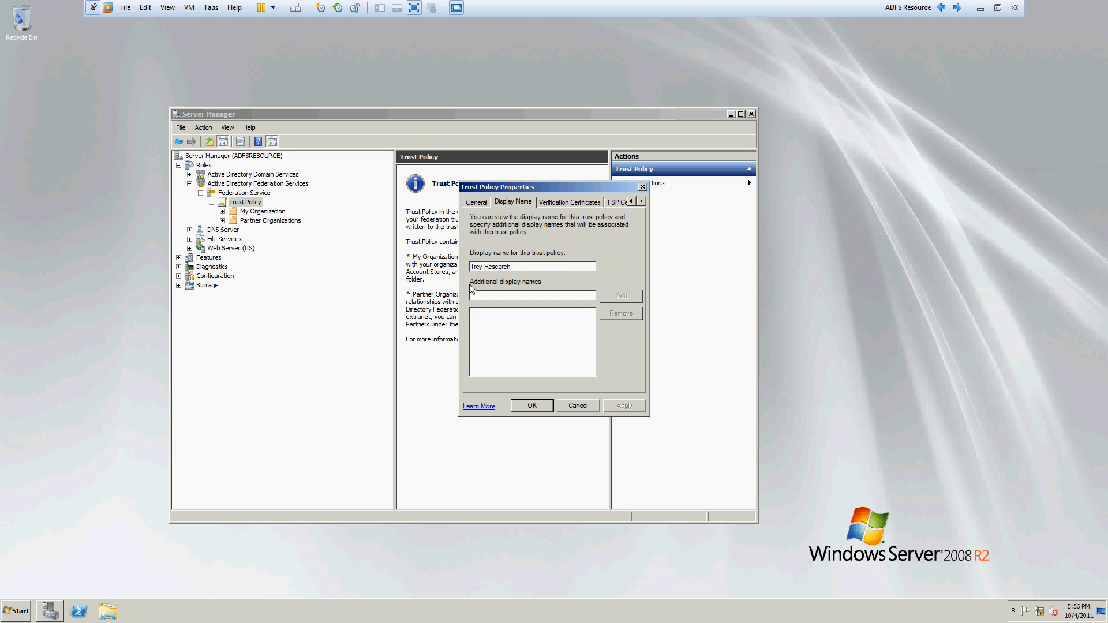
left_click(550, 409)
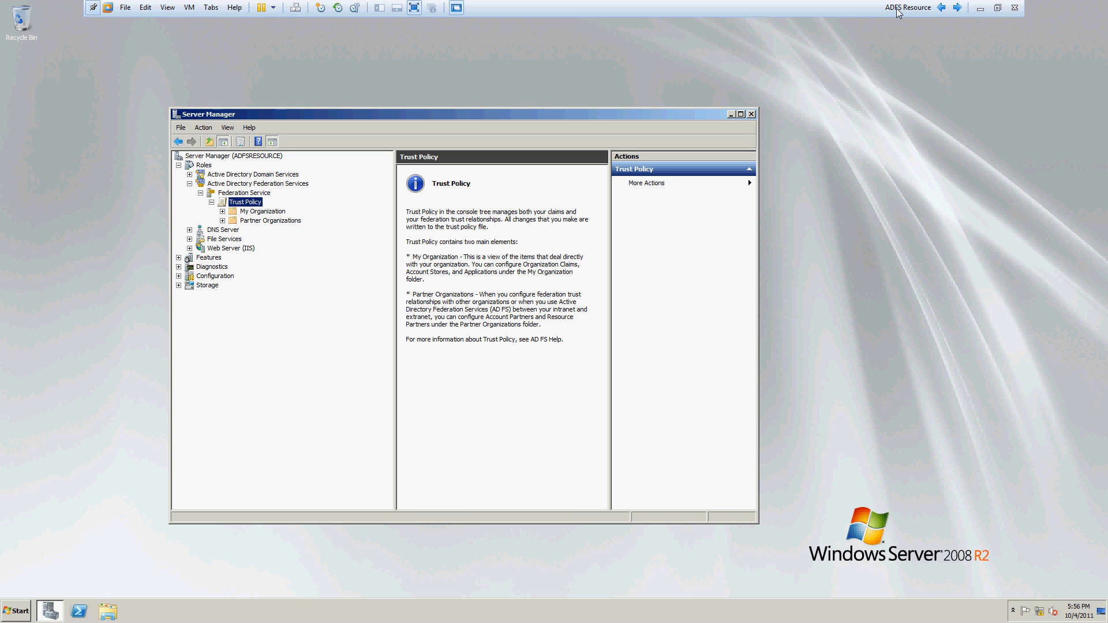
Open the Organization Claims under My Organization and widen the Organization Claim column to fit the full names.
left_click(247, 212)
double_click(246, 212)
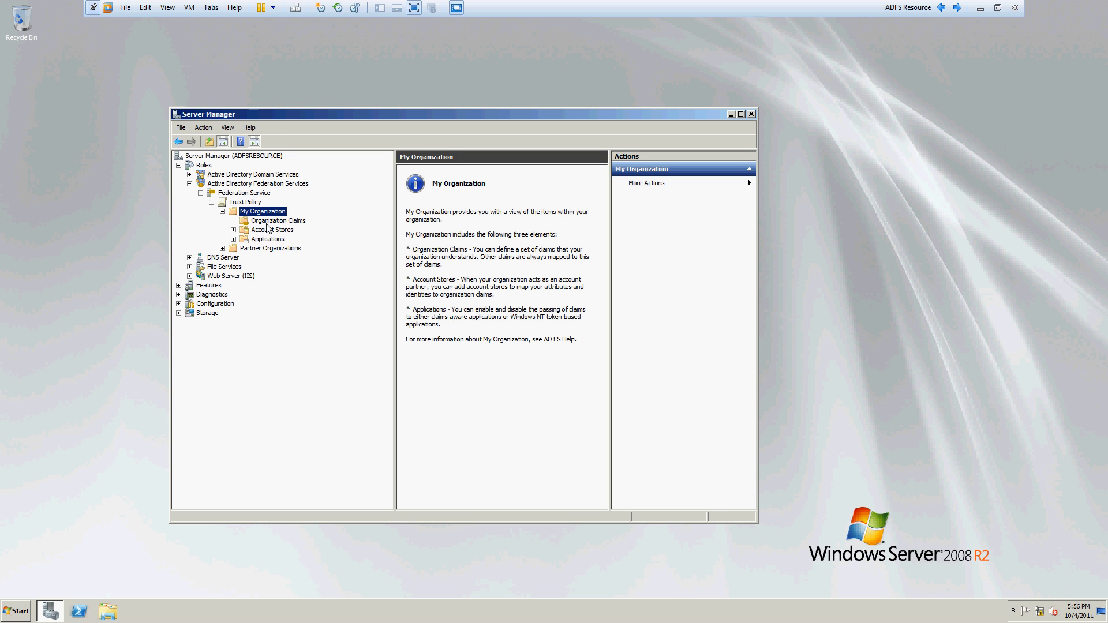
left_click(276, 221)
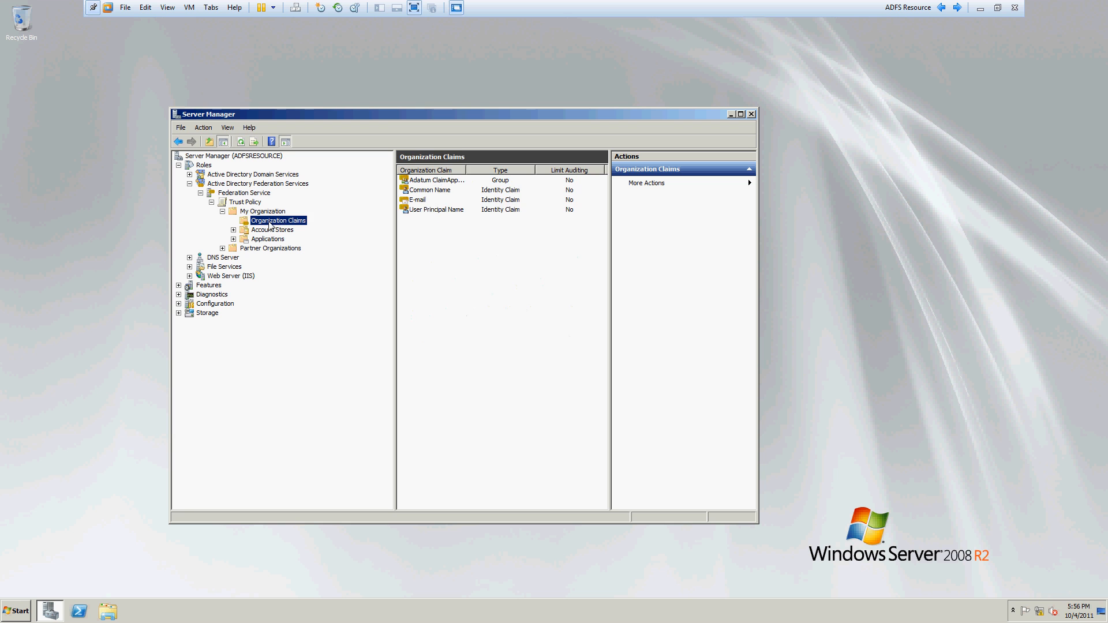
double_click(467, 170)
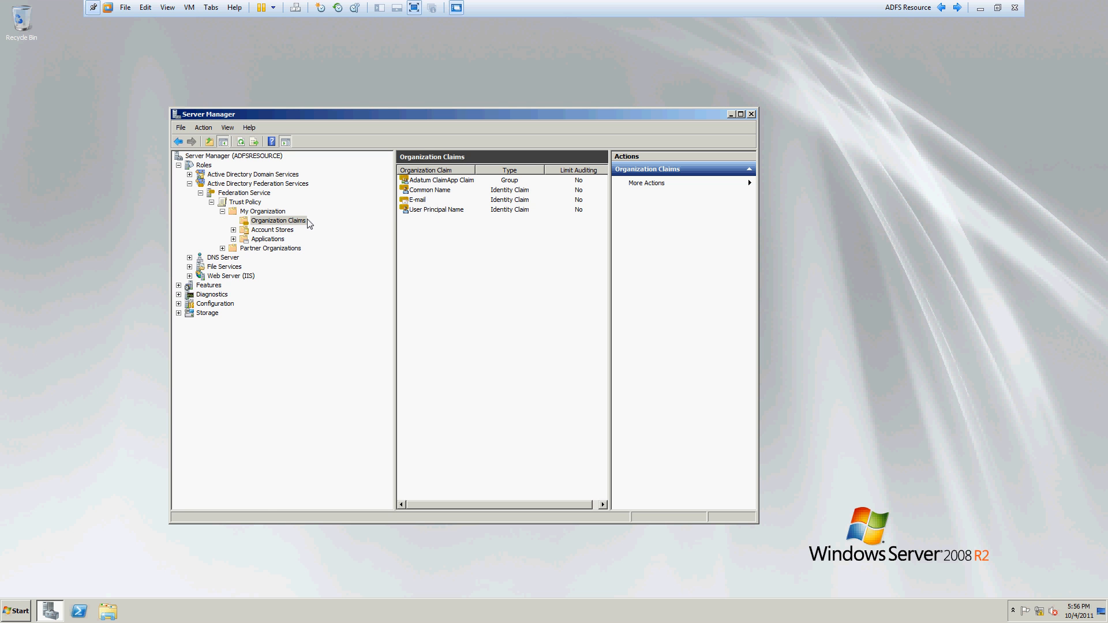
Examine the claim type choices for creating a new organization claim and cancel without creating one.
right_click(308, 221)
mouse_move(325, 228)
left_click(404, 226)
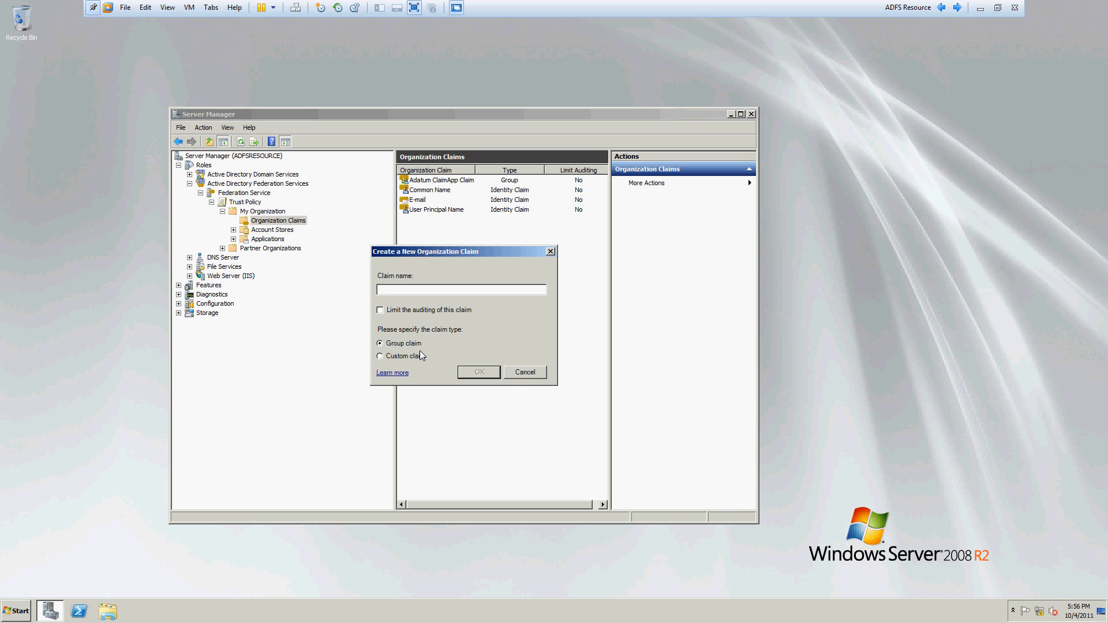
left_click(524, 373)
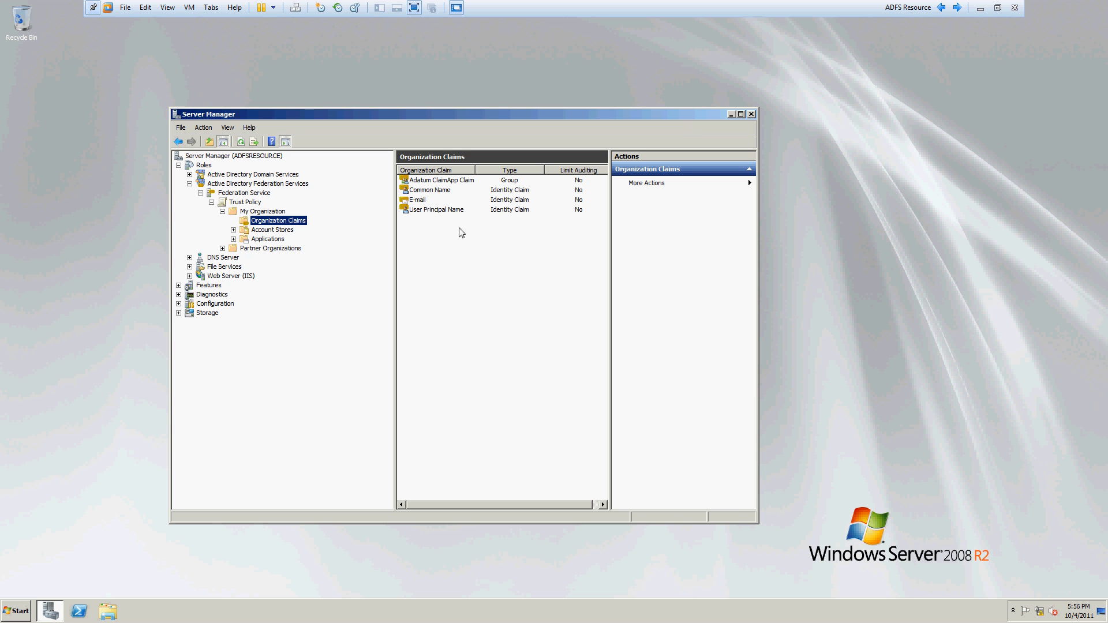
Open the Account Stores and examine the account store types offered when adding a new store, then cancel the wizard.
double_click(280, 230)
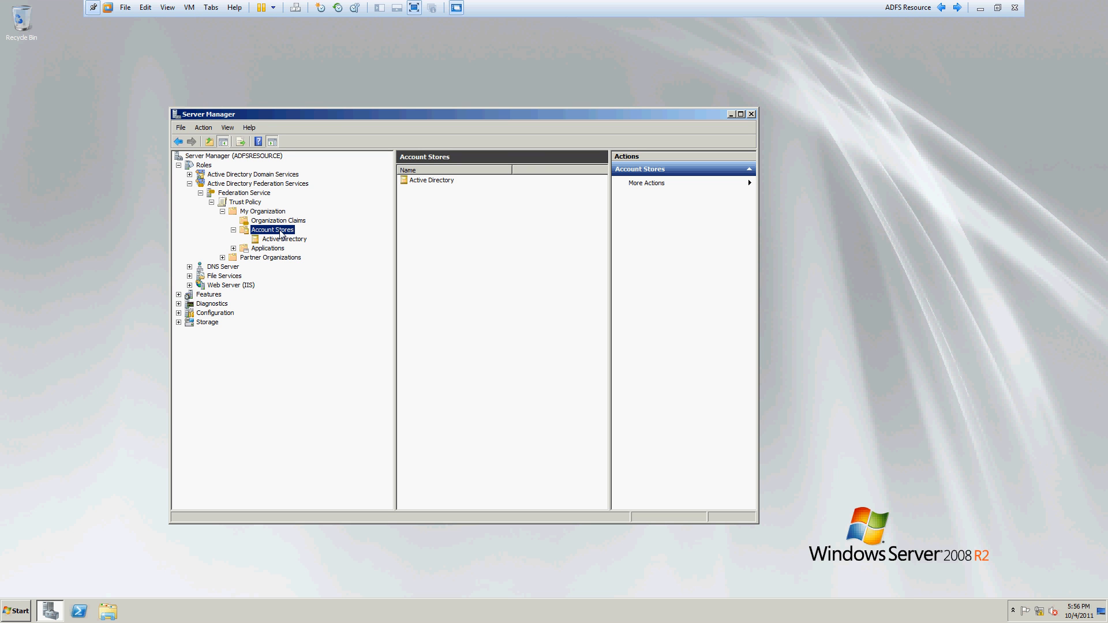
right_click(281, 234)
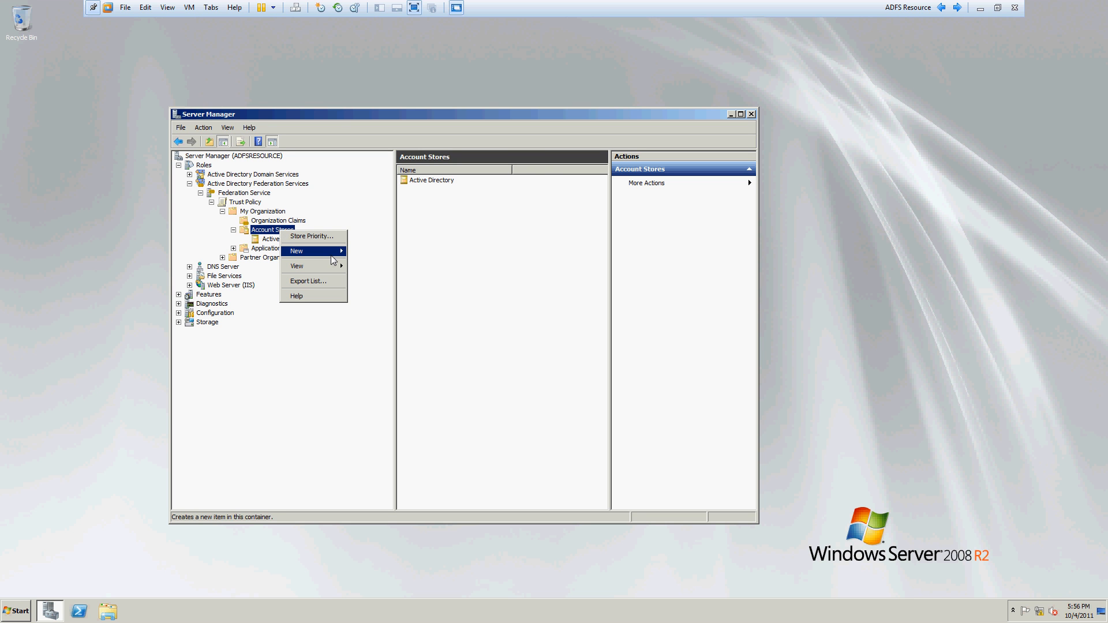
mouse_move(334, 252)
left_click(378, 252)
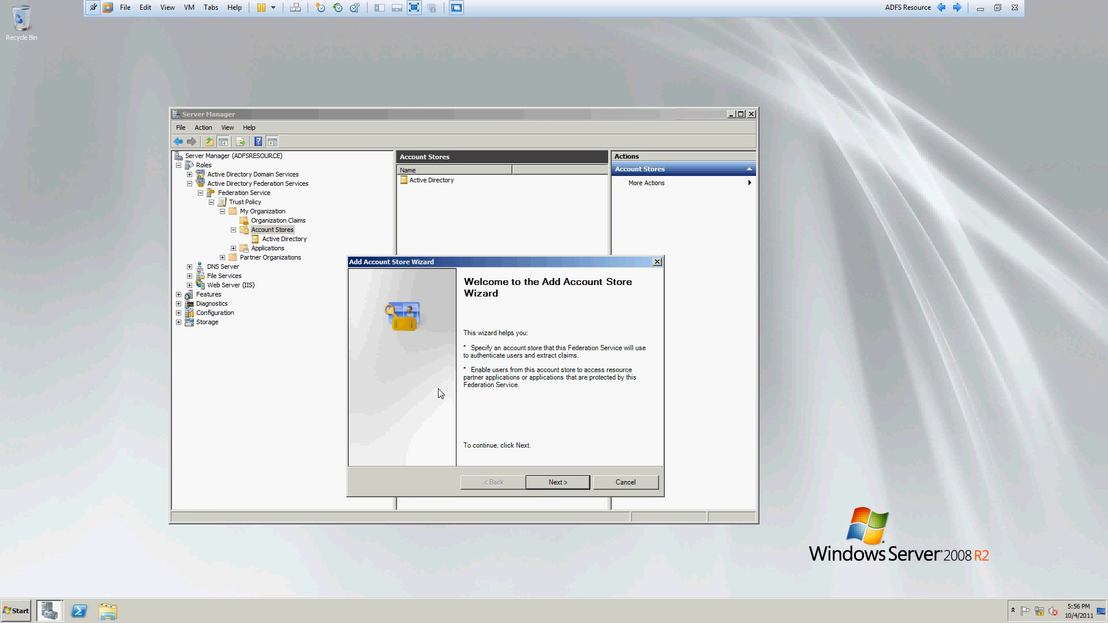
left_click(551, 485)
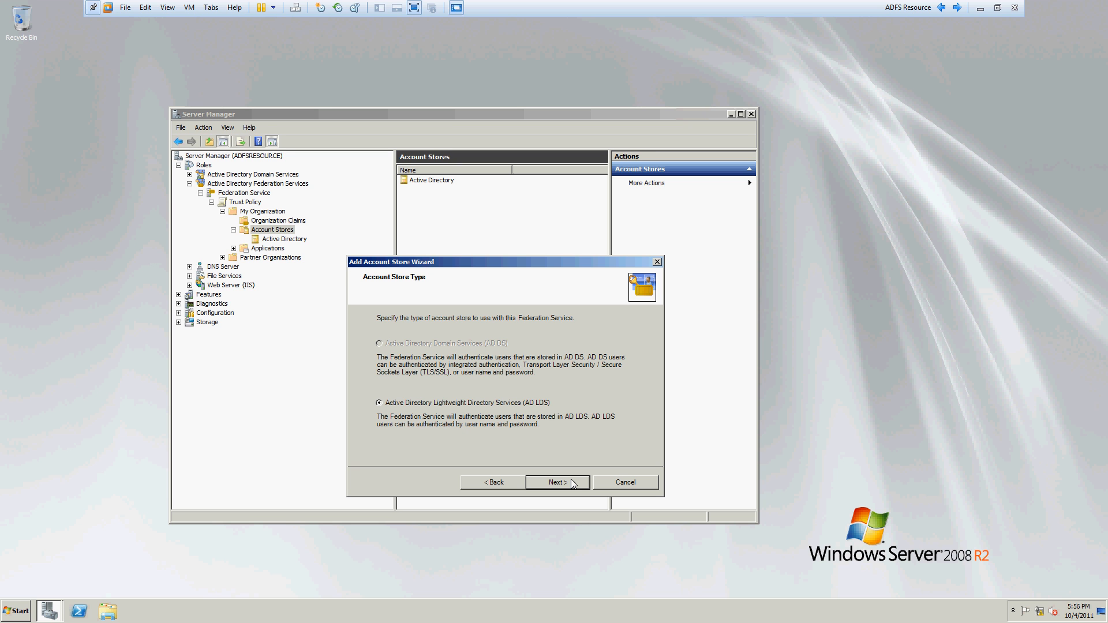
left_click(617, 484)
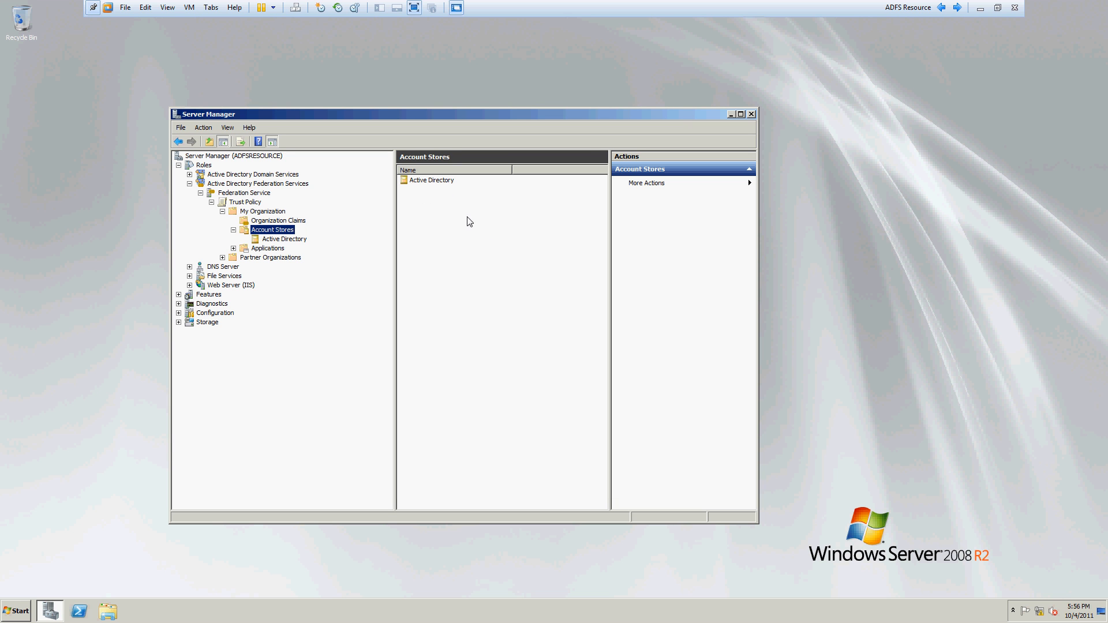
Open the Active Directory account store and examine the options for creating a new group claim extraction.
left_click(297, 240)
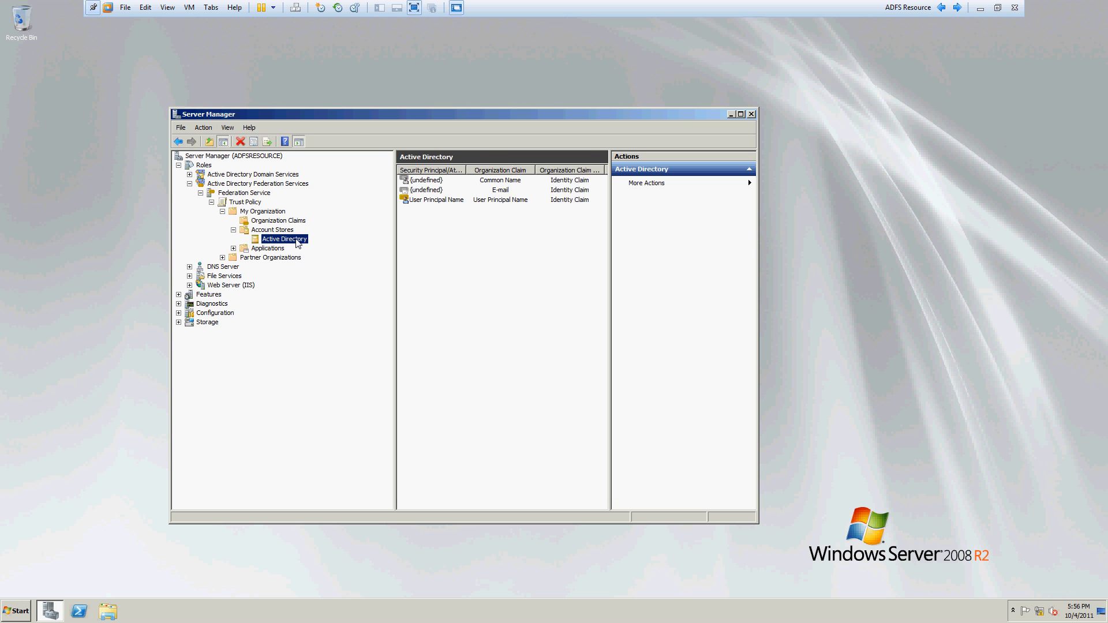
right_click(300, 243)
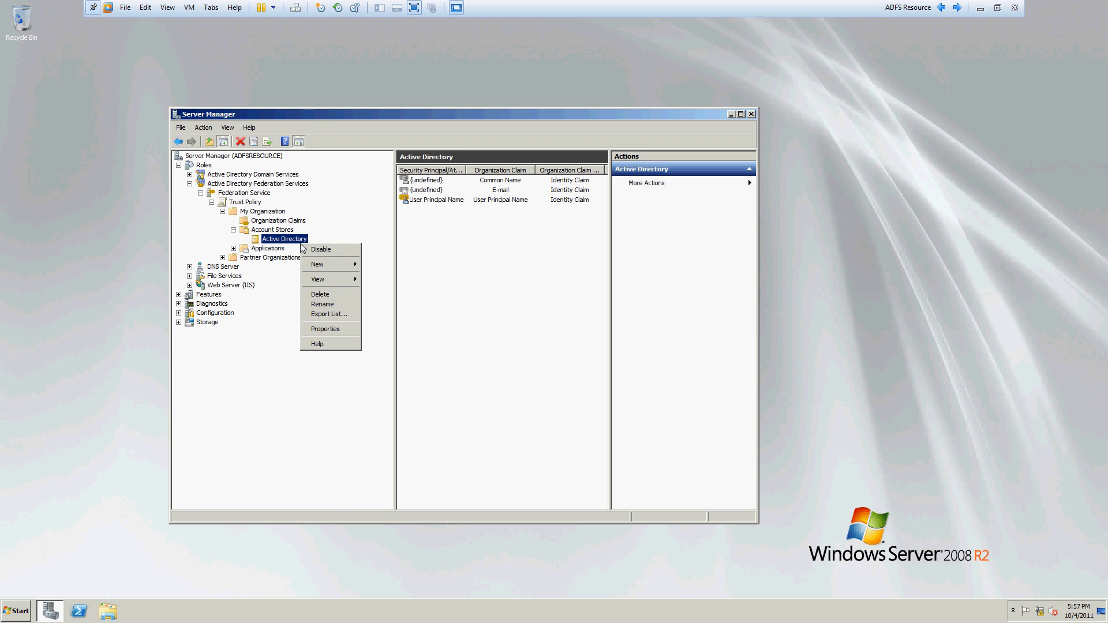
mouse_move(338, 264)
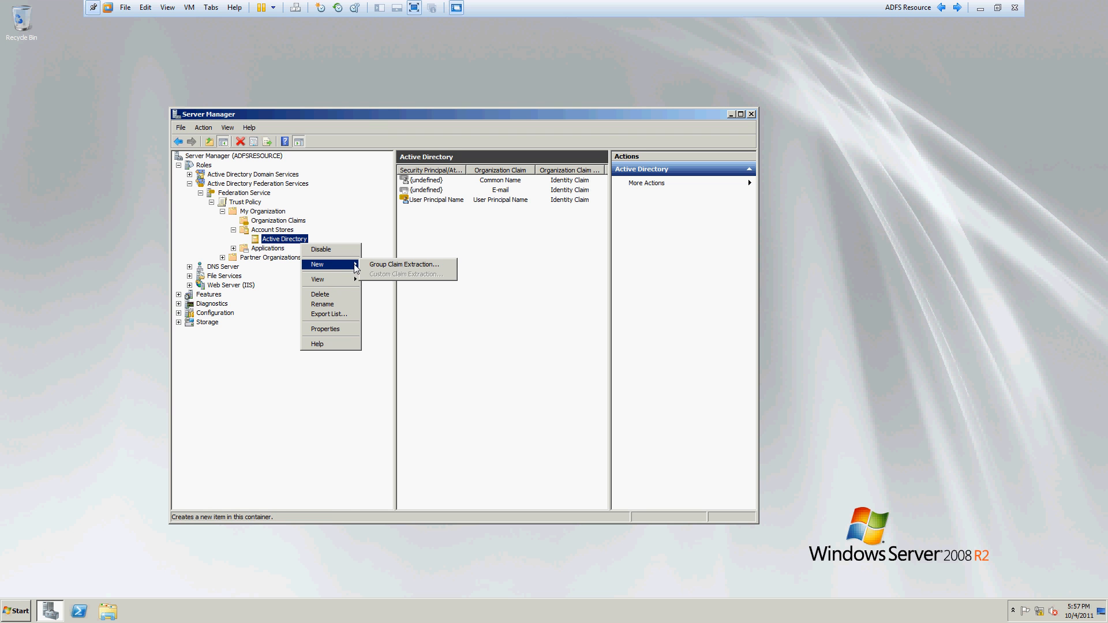
left_click(420, 265)
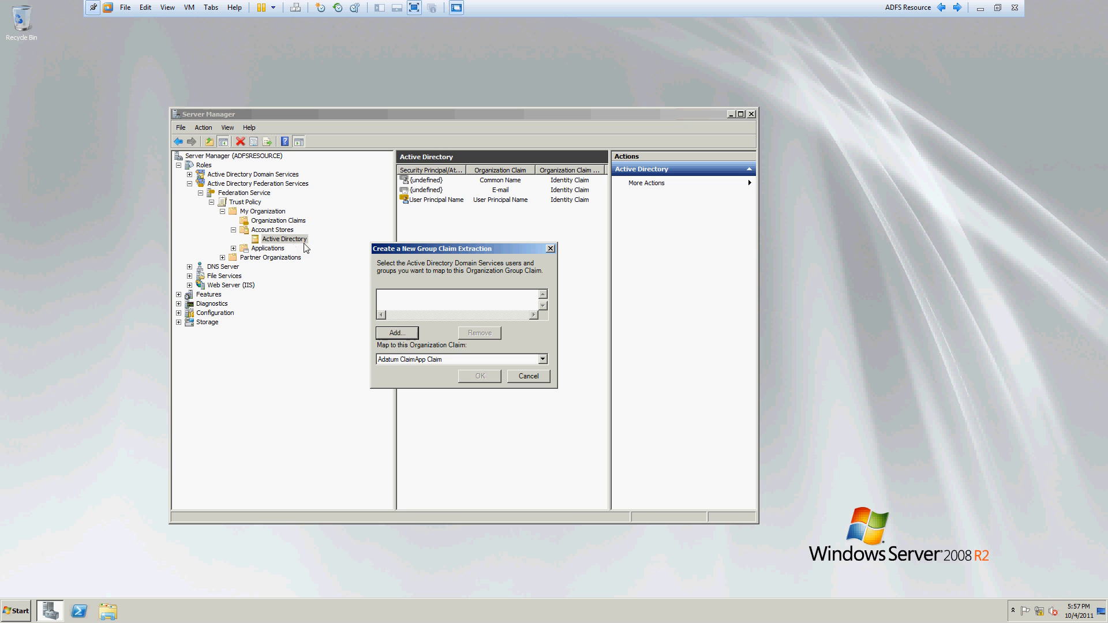
Switch to the ADFS Account server and expand the adatum.com domain under Active Directory Users and Computers.
left_click(956, 9)
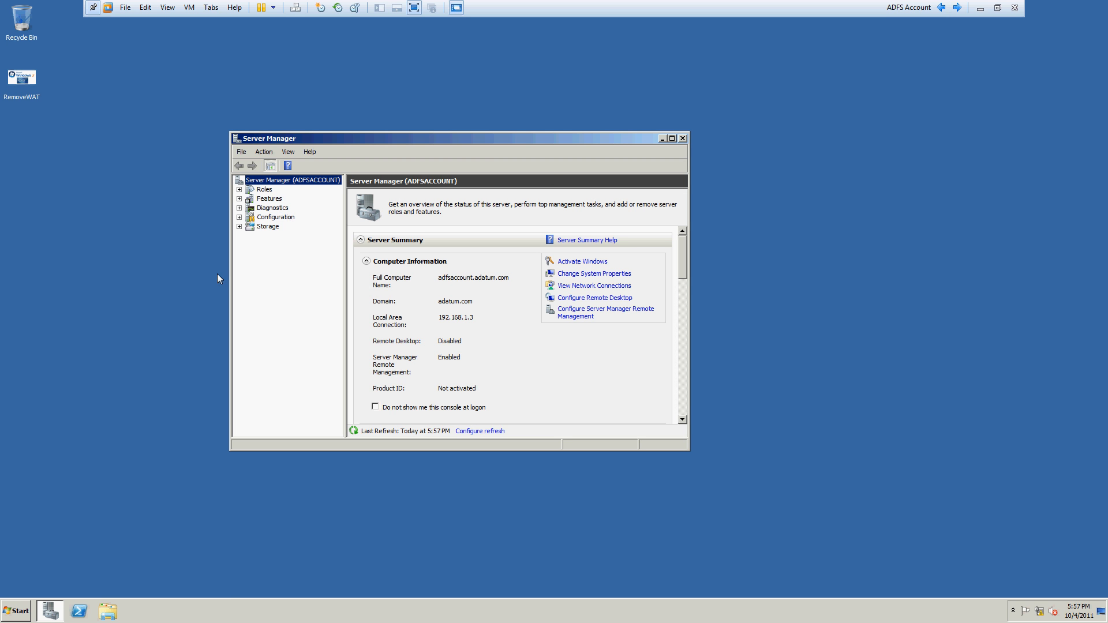
key("super")
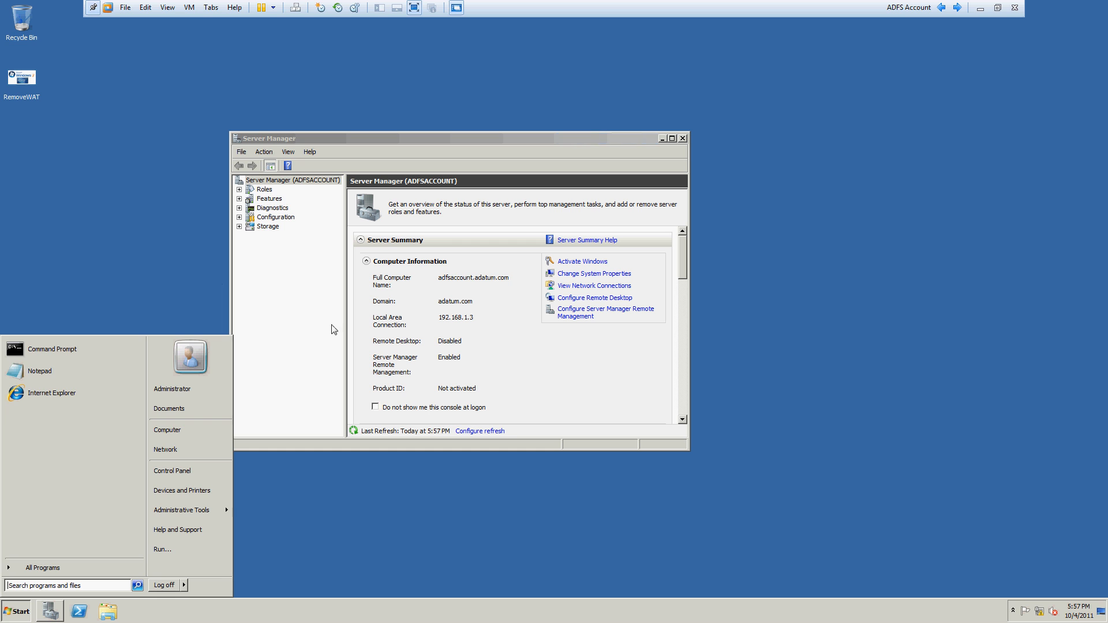
left_click(239, 189)
left_click(249, 199)
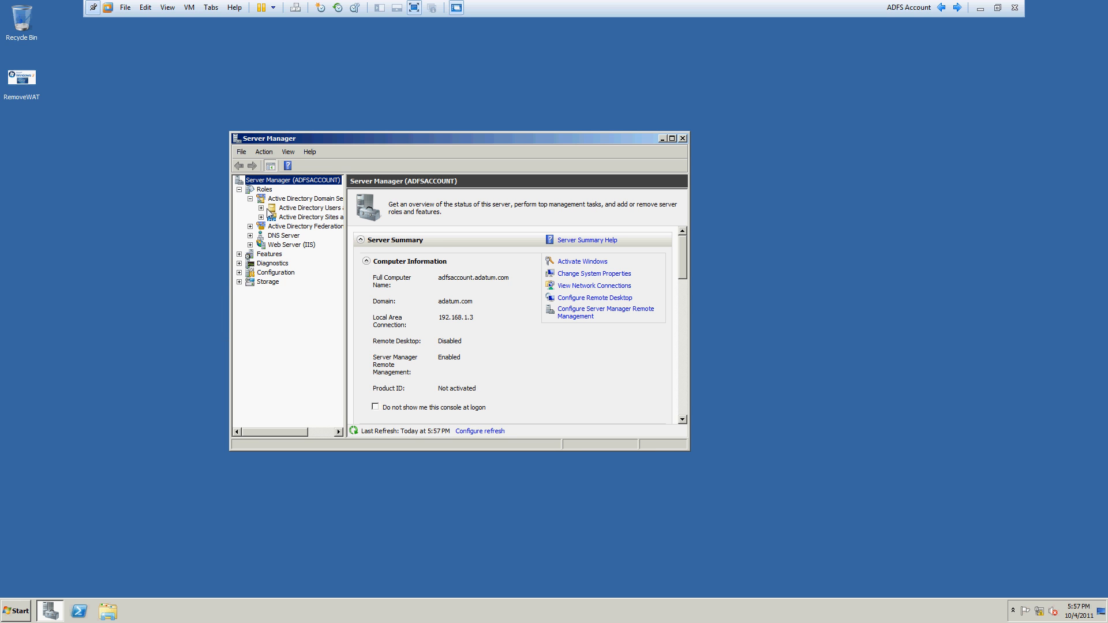
left_click(261, 208)
left_click(297, 217)
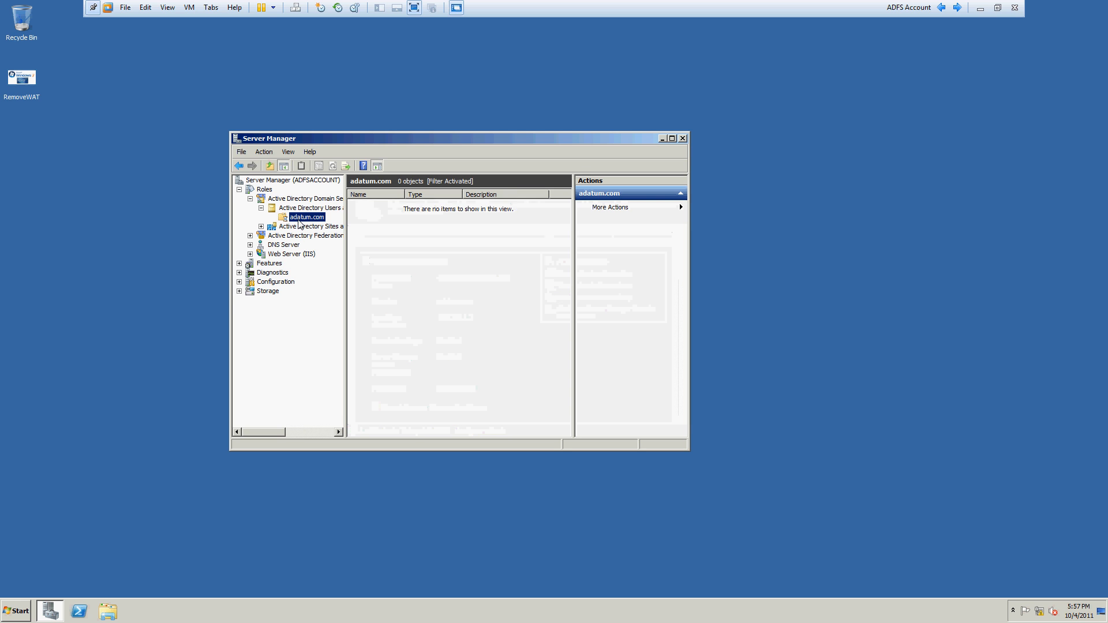
left_click(272, 217)
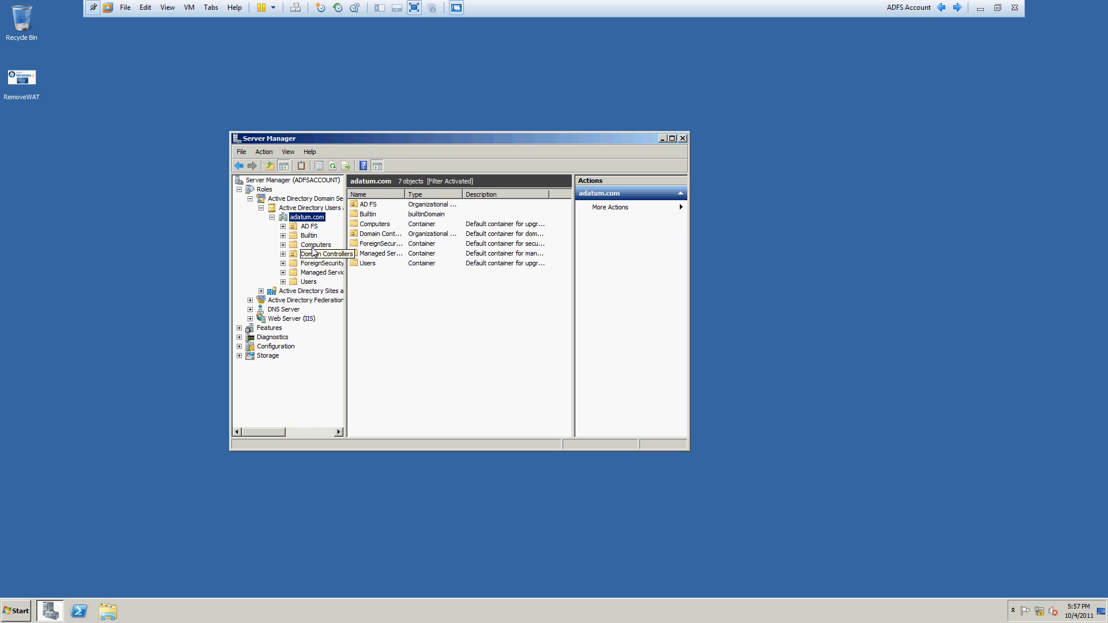
Open the AD FS organizational unit in adatum.com and widen the Name column to fit the full object names.
left_click(310, 227)
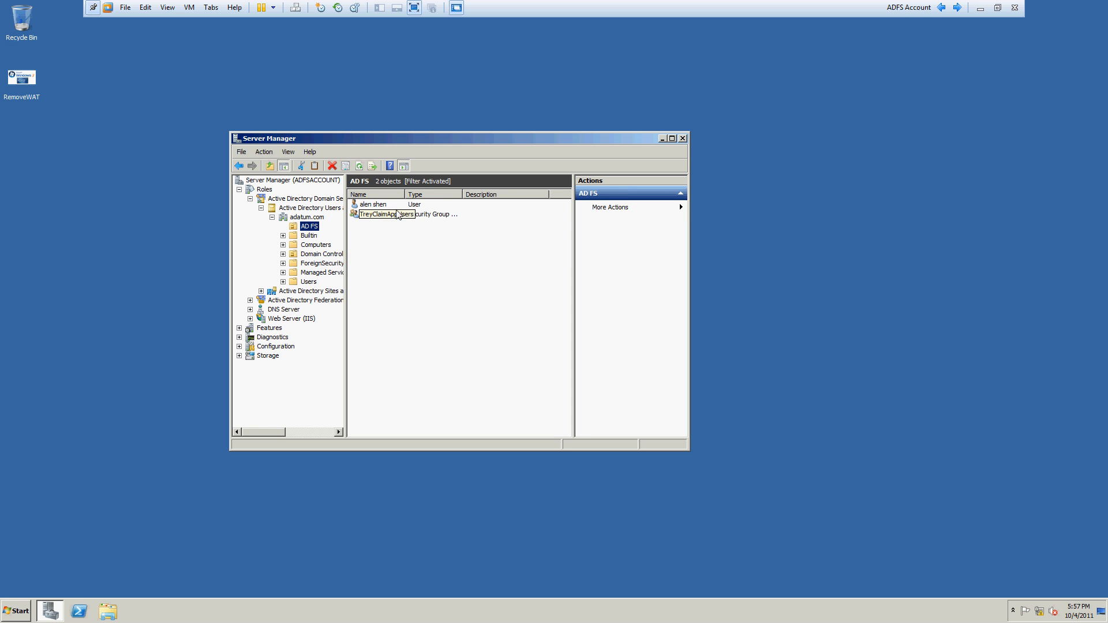
left_click(409, 199)
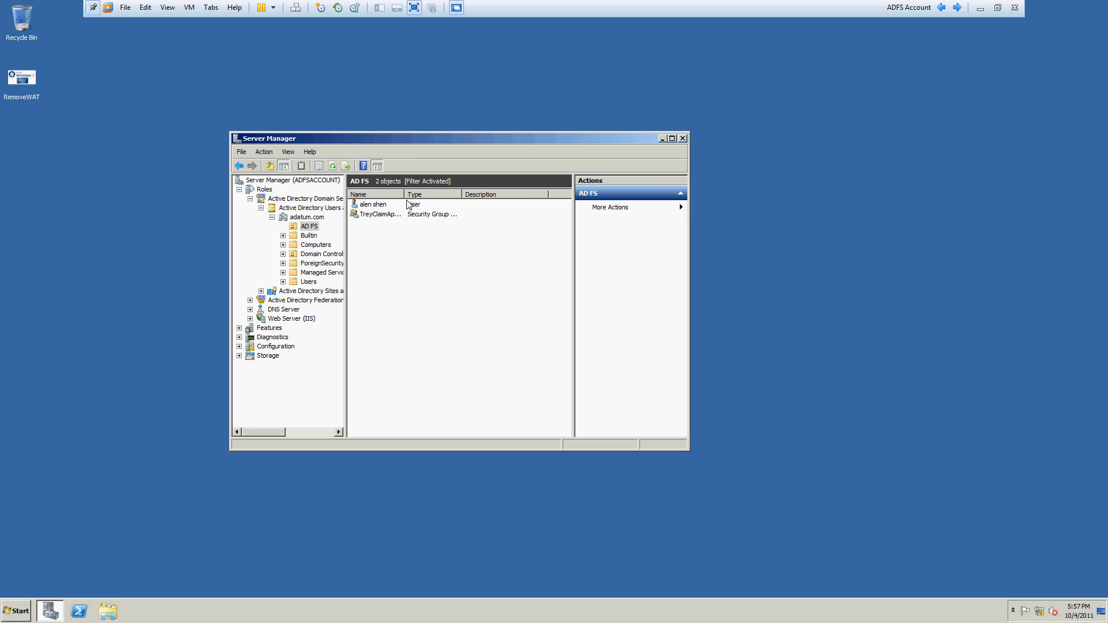
double_click(406, 196)
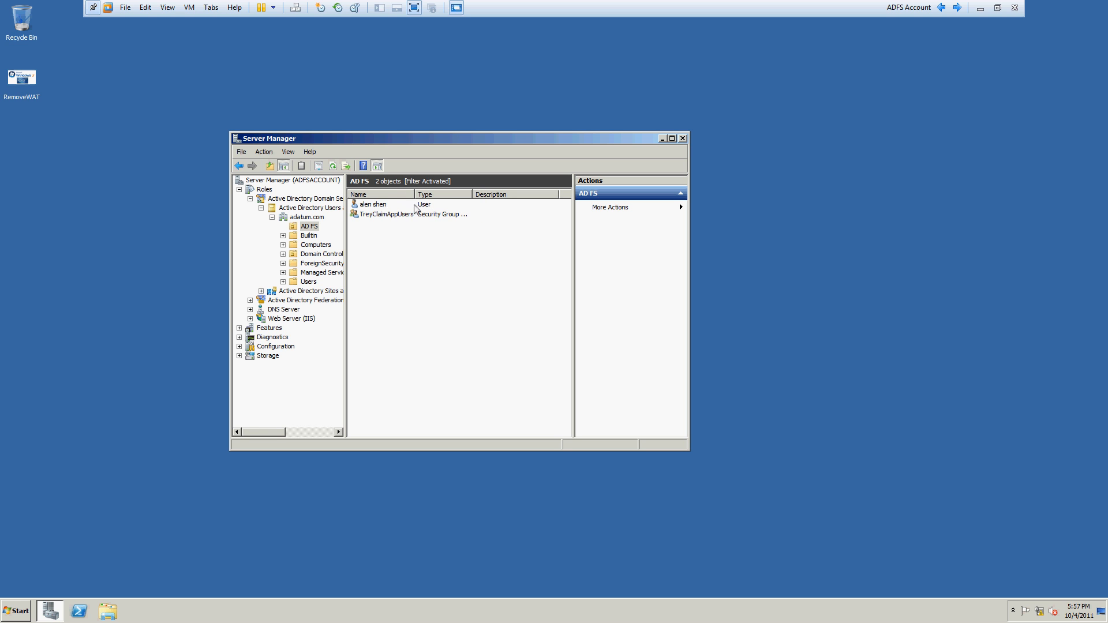
Return to the ADFS Resource server and examine the search locations for adding group claim extraction members, keeping Entire Directory.
left_click(941, 7)
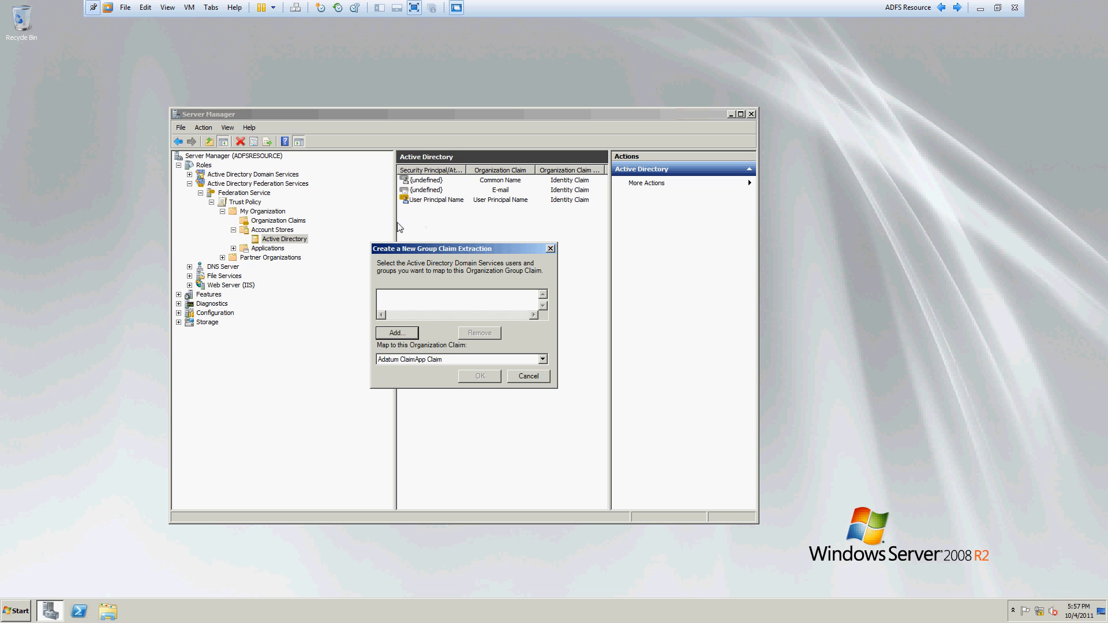
left_click(411, 333)
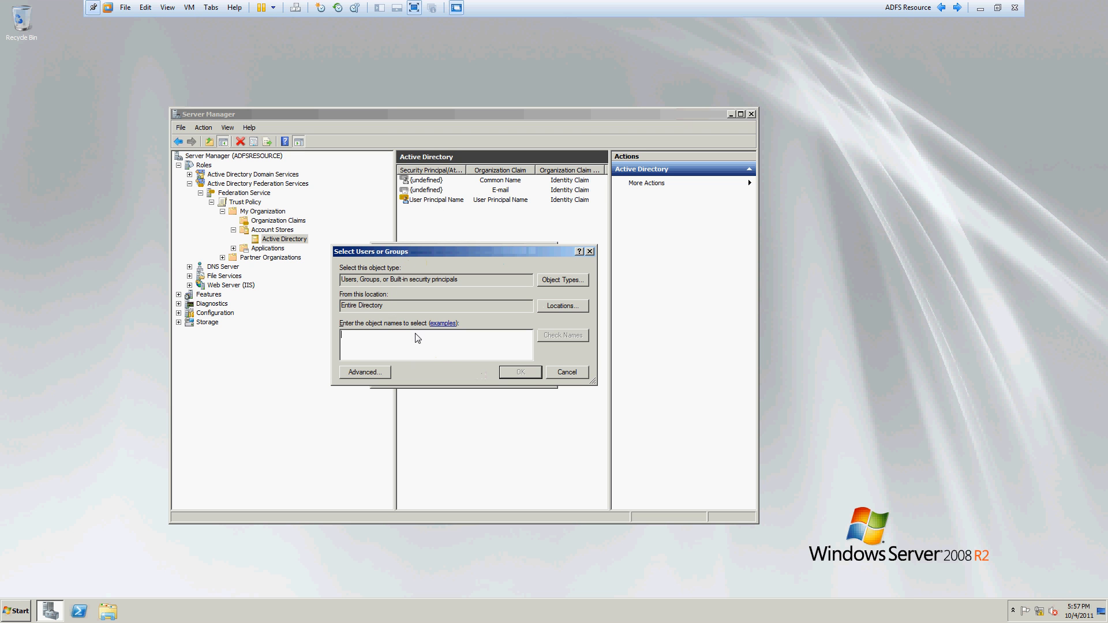
left_click(564, 307)
left_click(335, 287)
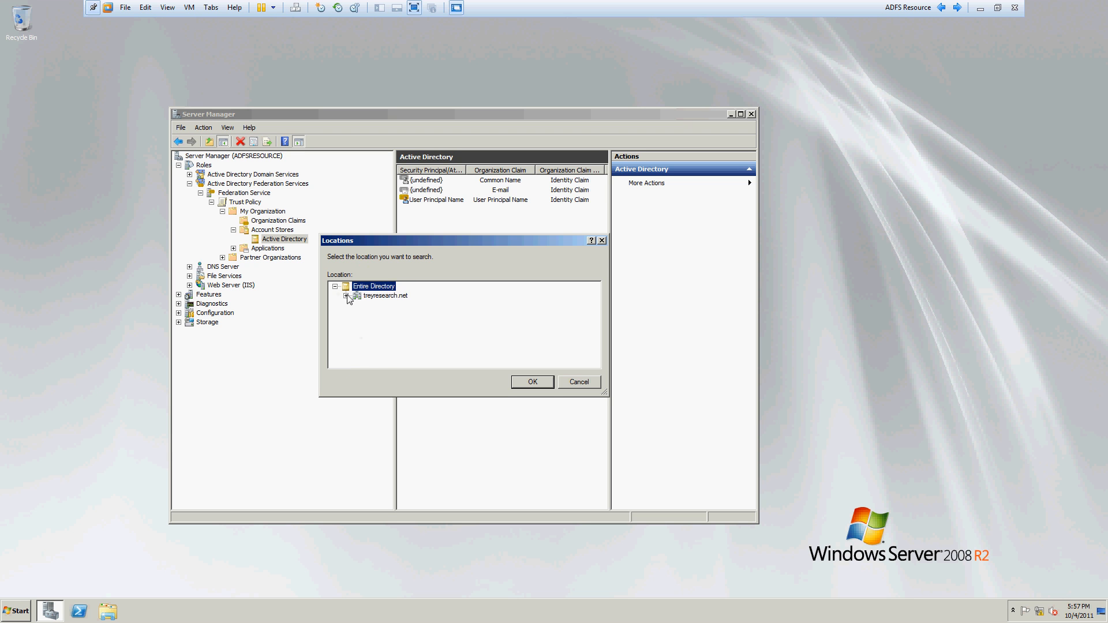
left_click(346, 296)
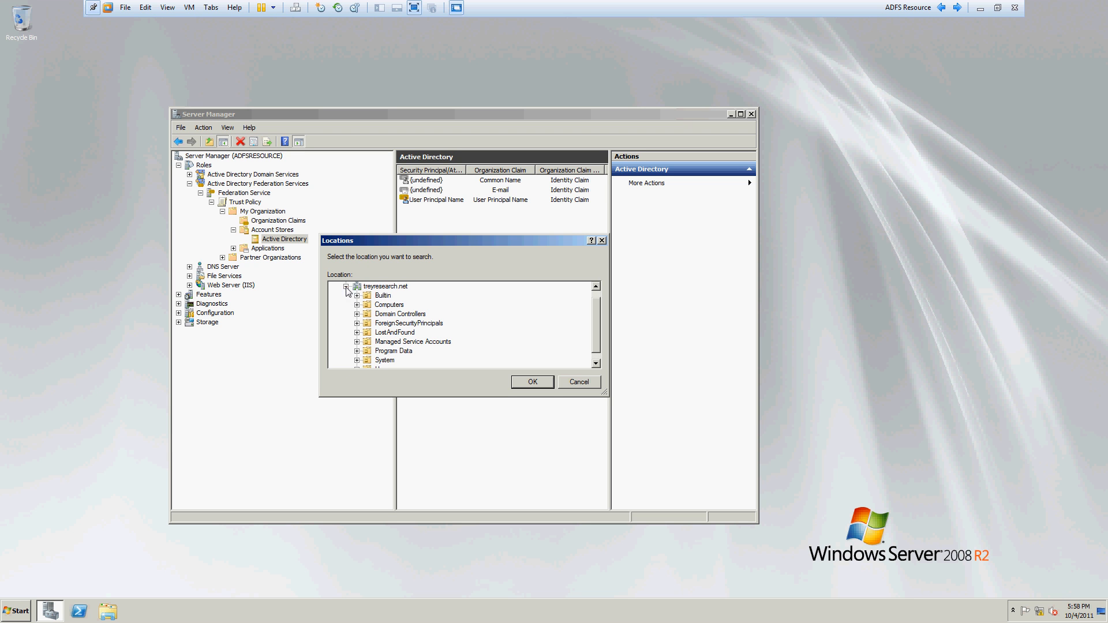
left_click(346, 286)
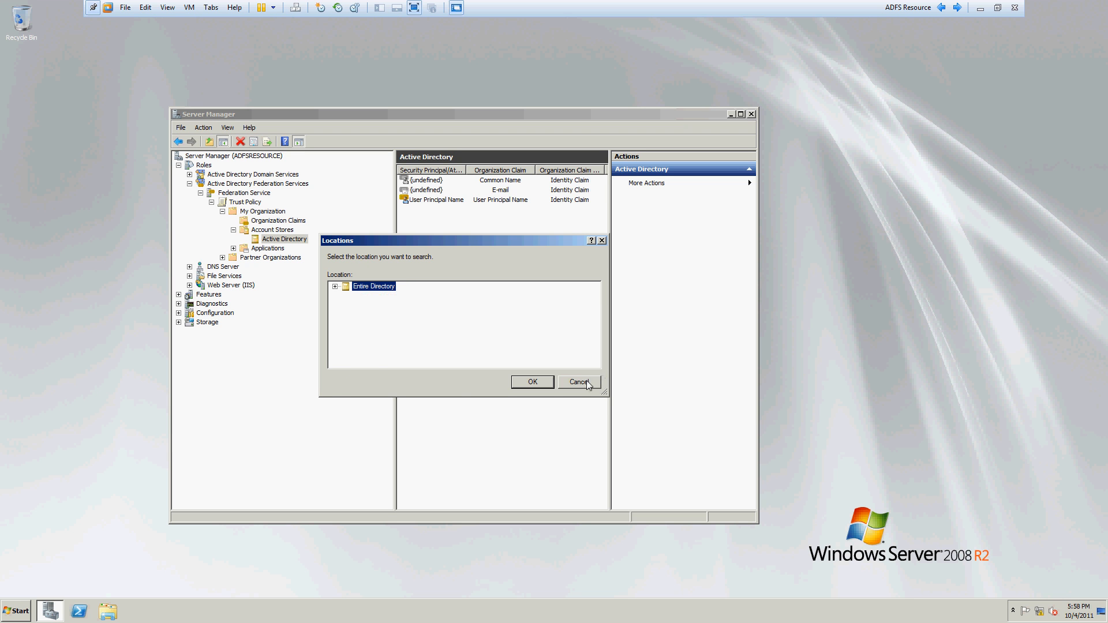
left_click(532, 383)
Try to resolve the object names treyclaim and trey in the directory, and cancel the new group claim extraction.
type("tre")
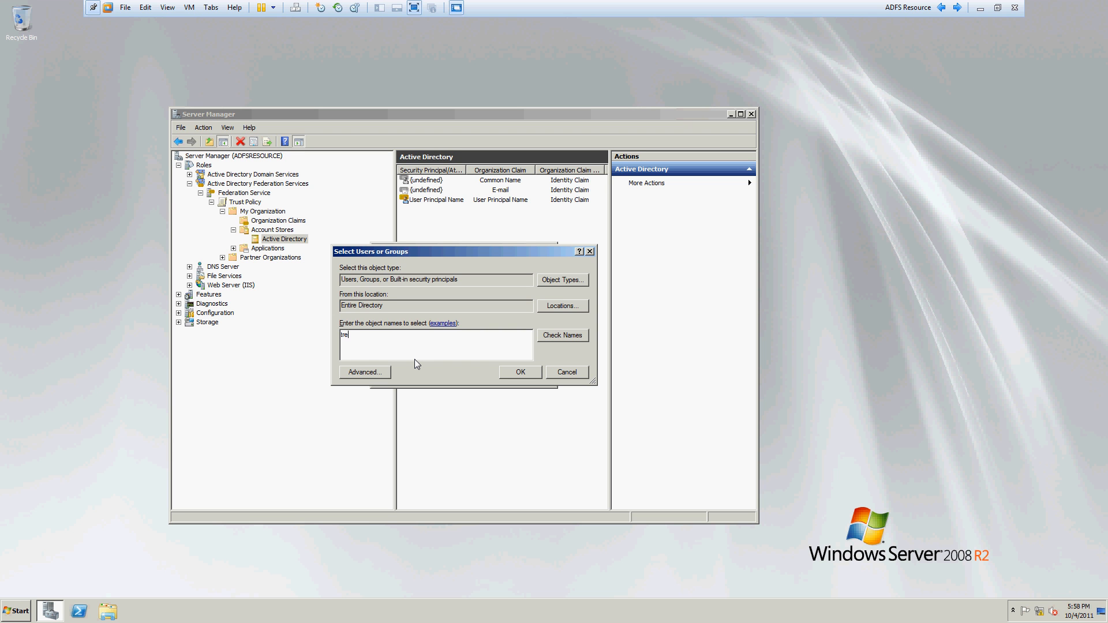
type("yclaim")
left_click(551, 337)
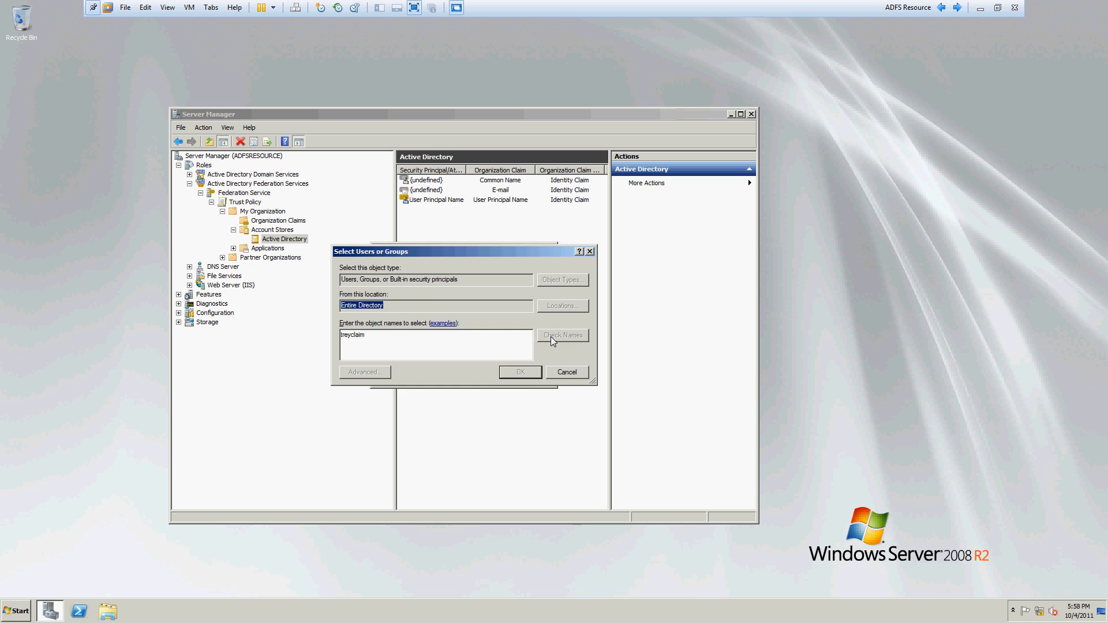
left_click(582, 396)
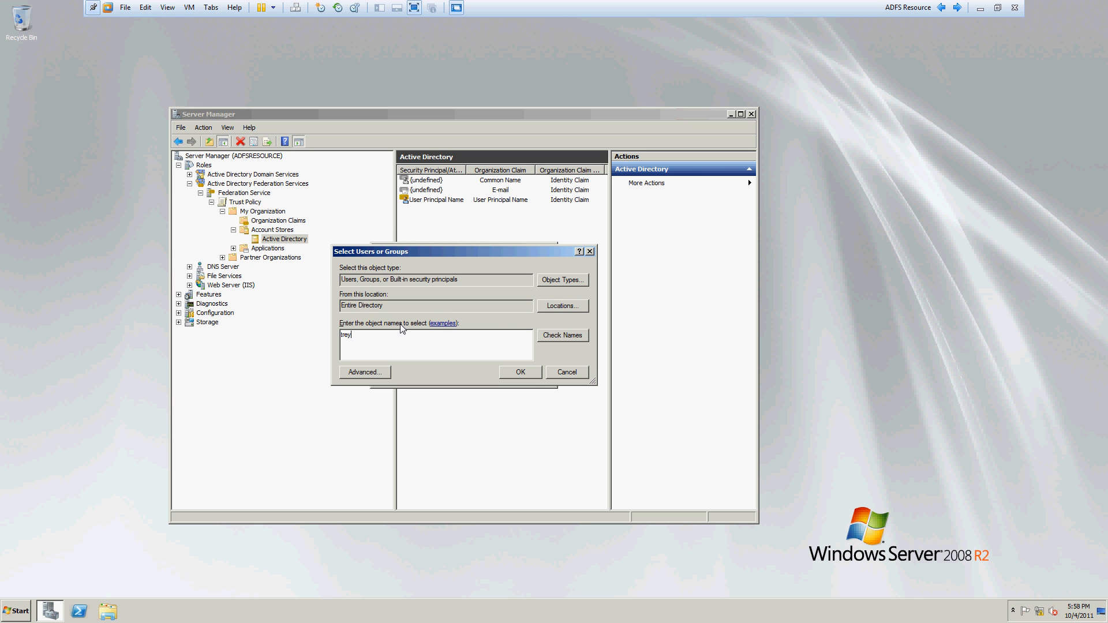
left_click(541, 337)
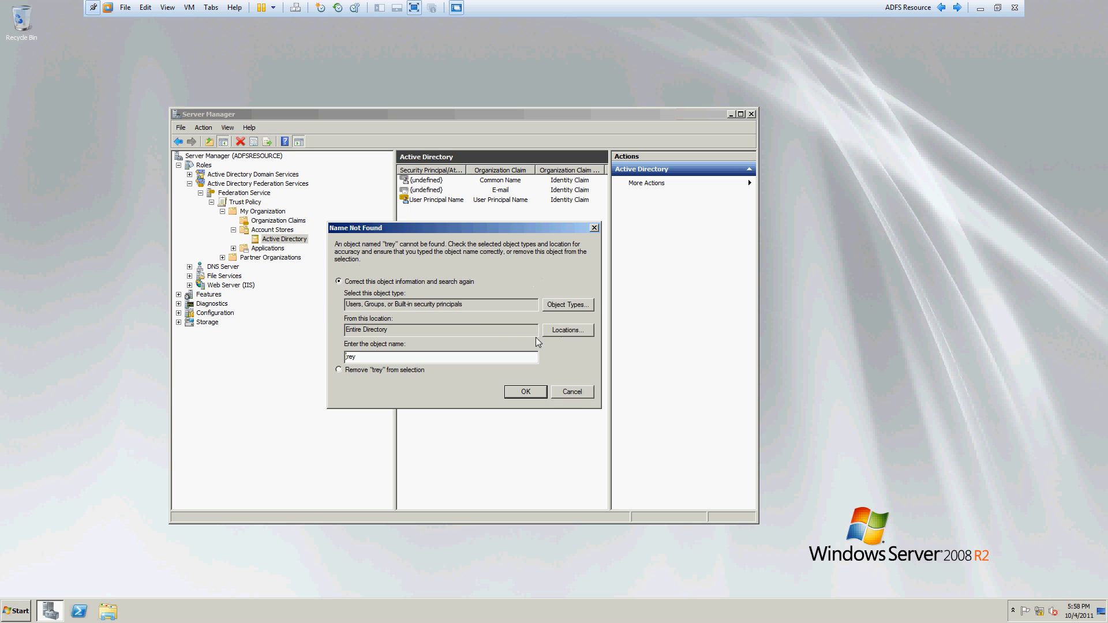
left_click(578, 393)
left_click(564, 376)
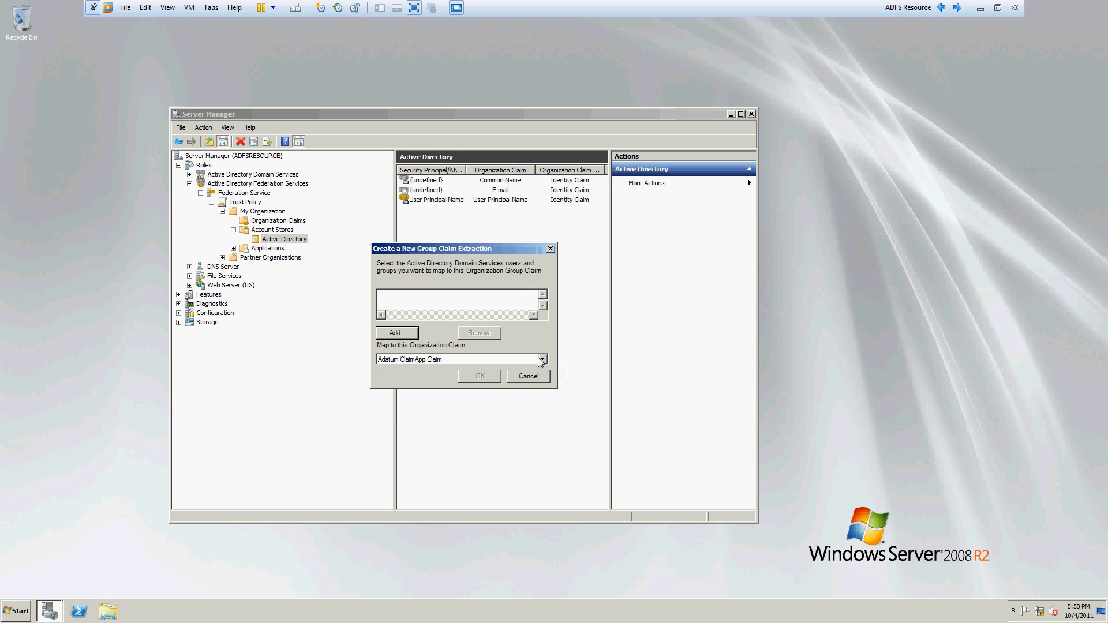
left_click(397, 333)
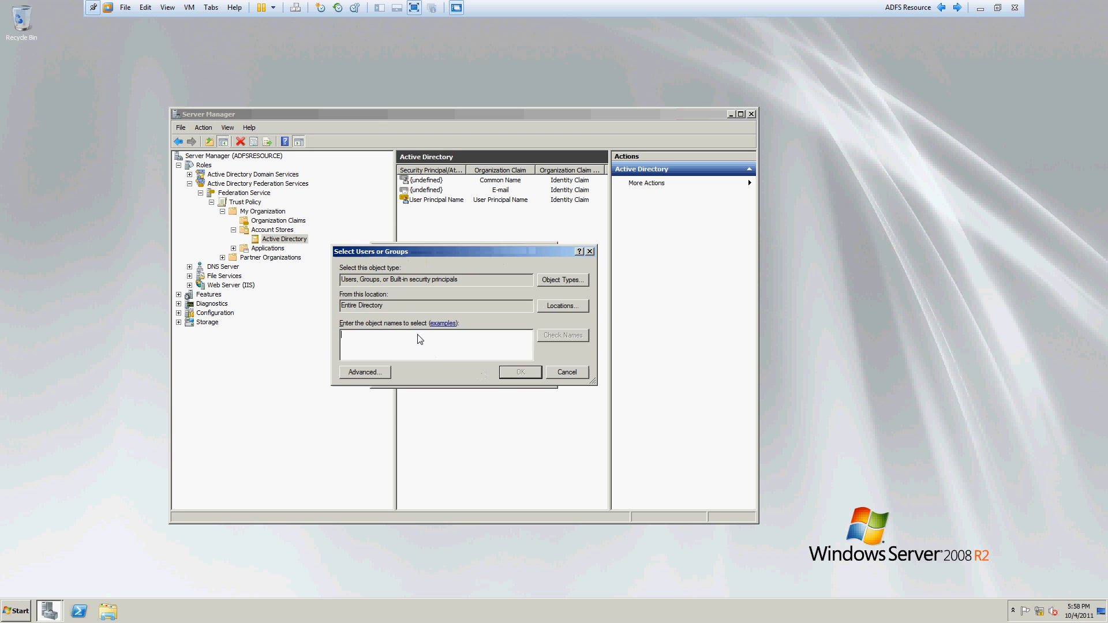
left_click(567, 372)
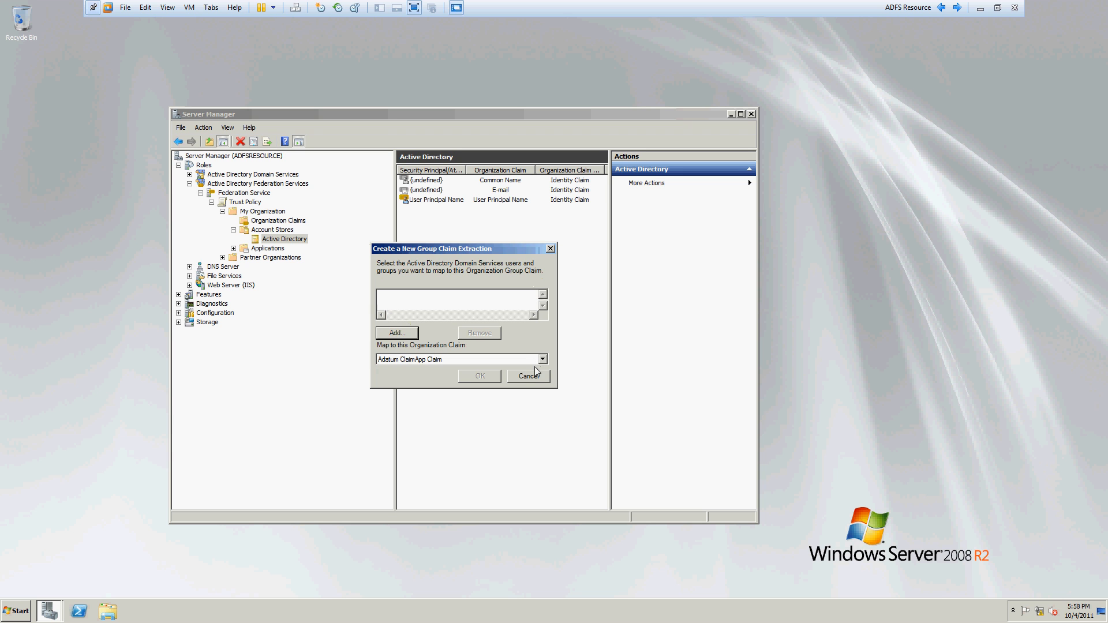
left_click(528, 375)
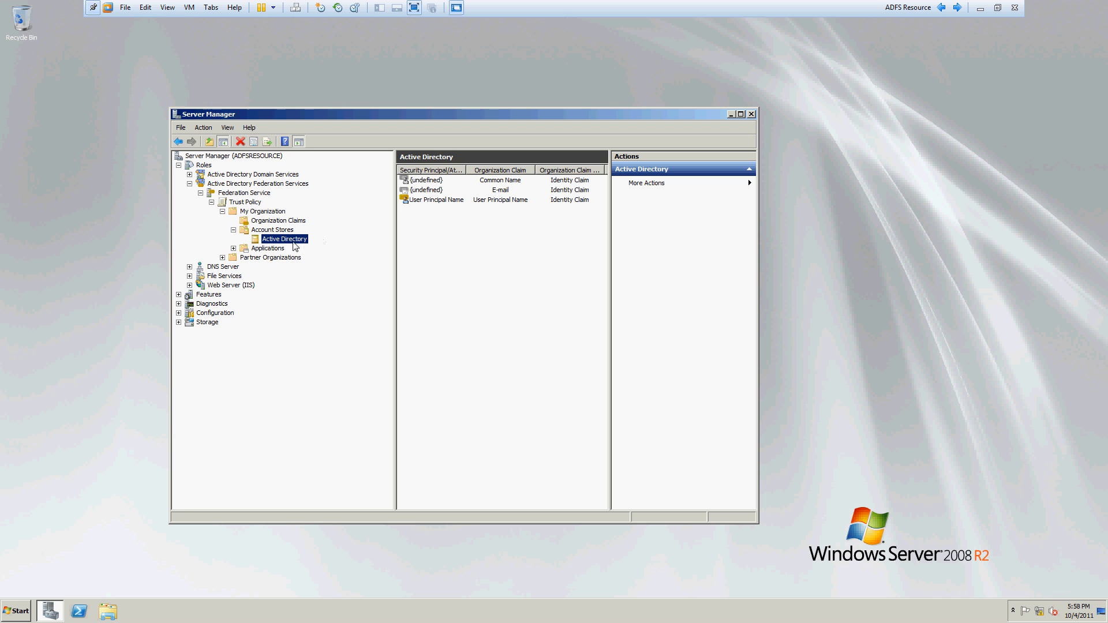
Open the Claims-aware Application under Applications and widen the Organization Claim column to fit the full names.
double_click(269, 250)
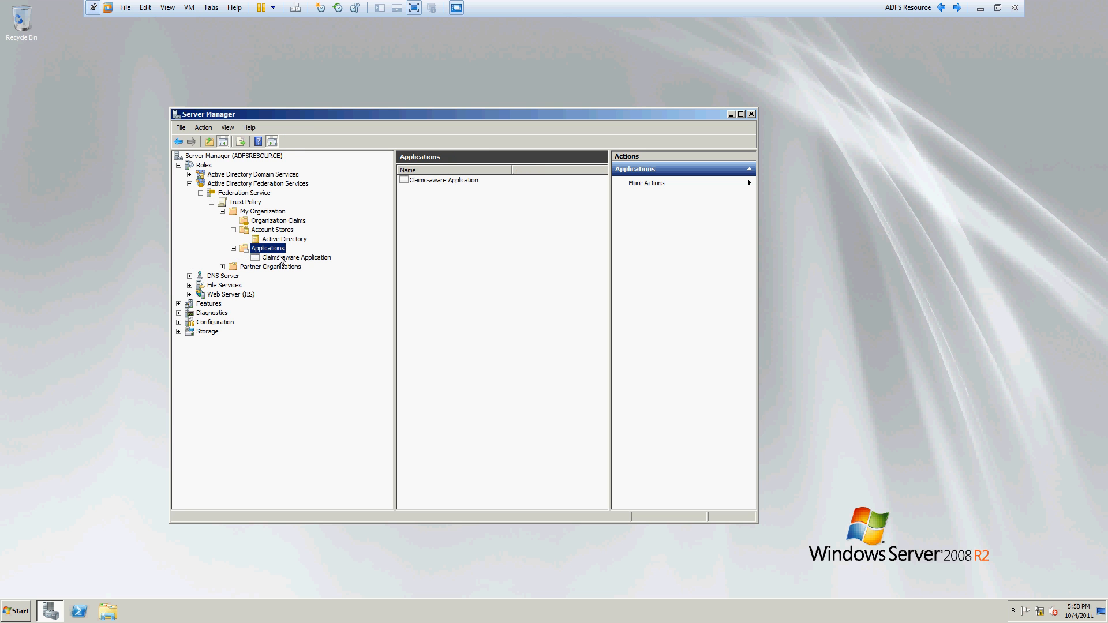
left_click(285, 259)
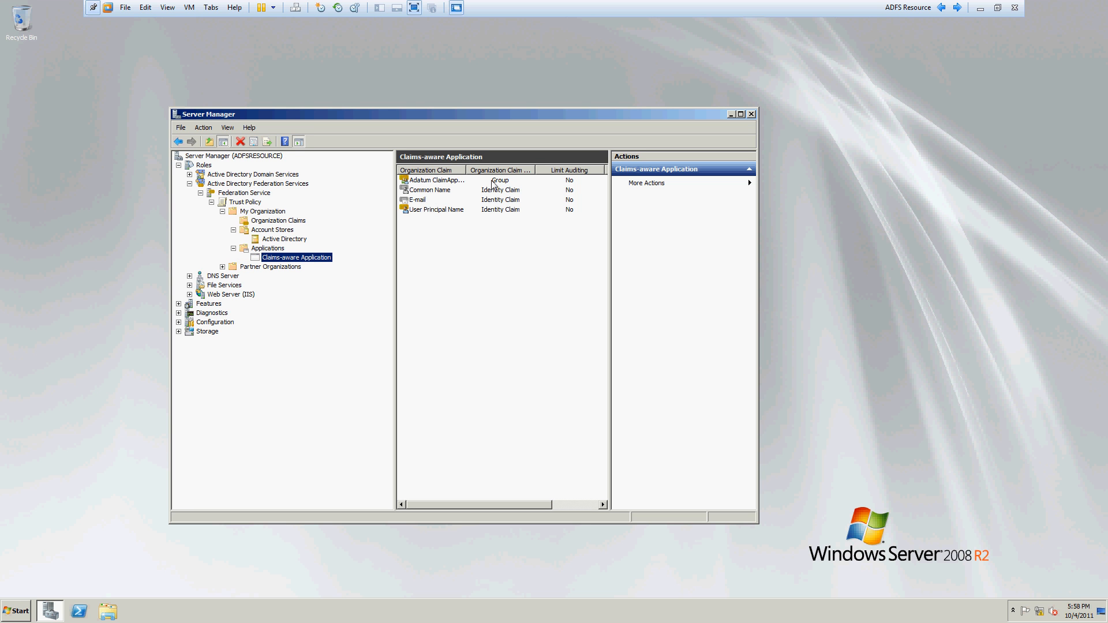
double_click(467, 170)
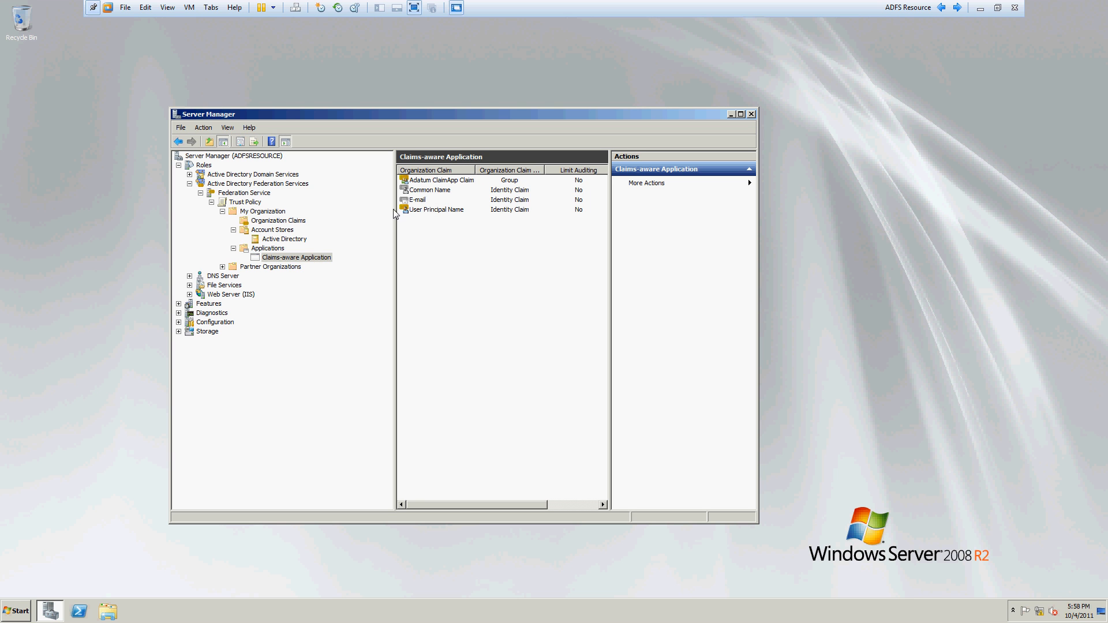
Examine the application type and application details pages of the Add Application Wizard, and cancel without adding an application.
right_click(280, 253)
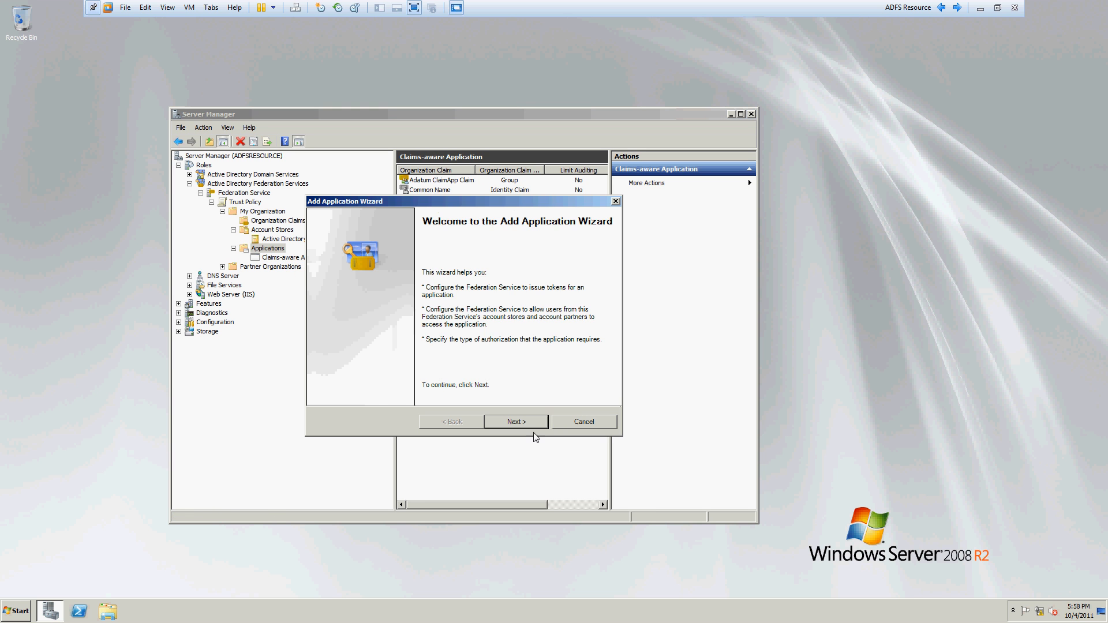
left_click(532, 425)
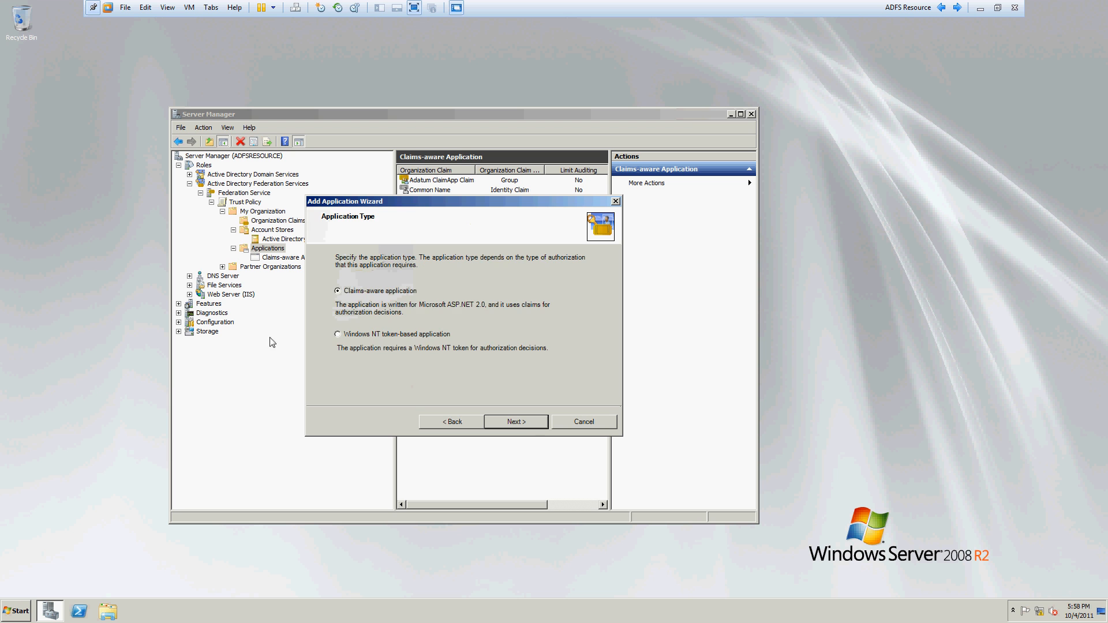
left_click(491, 421)
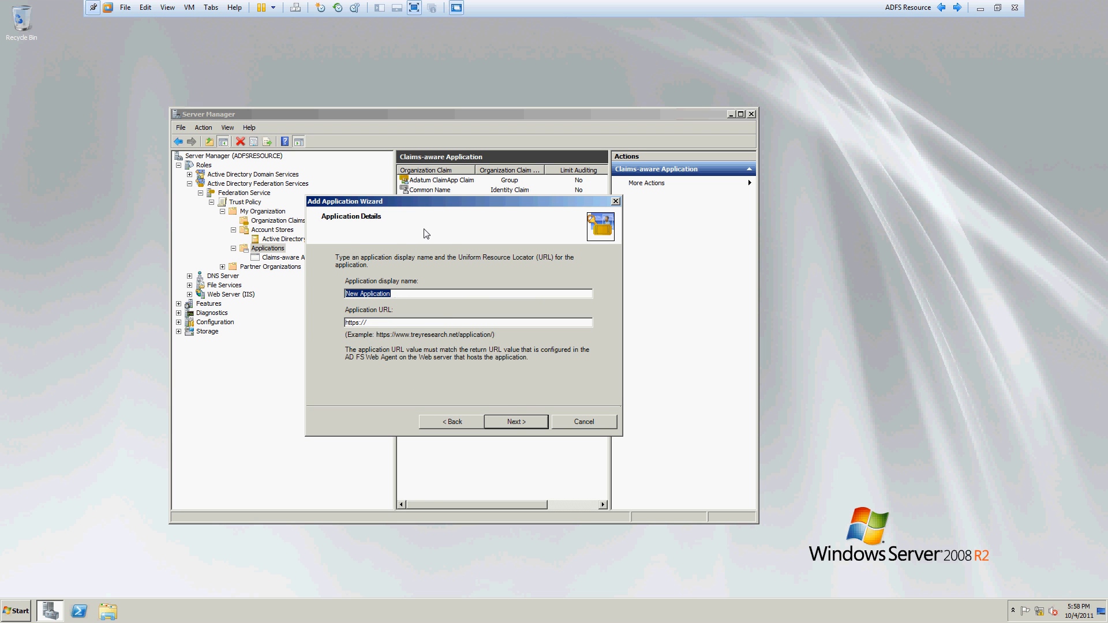
left_click_drag(434, 203, 572, 272)
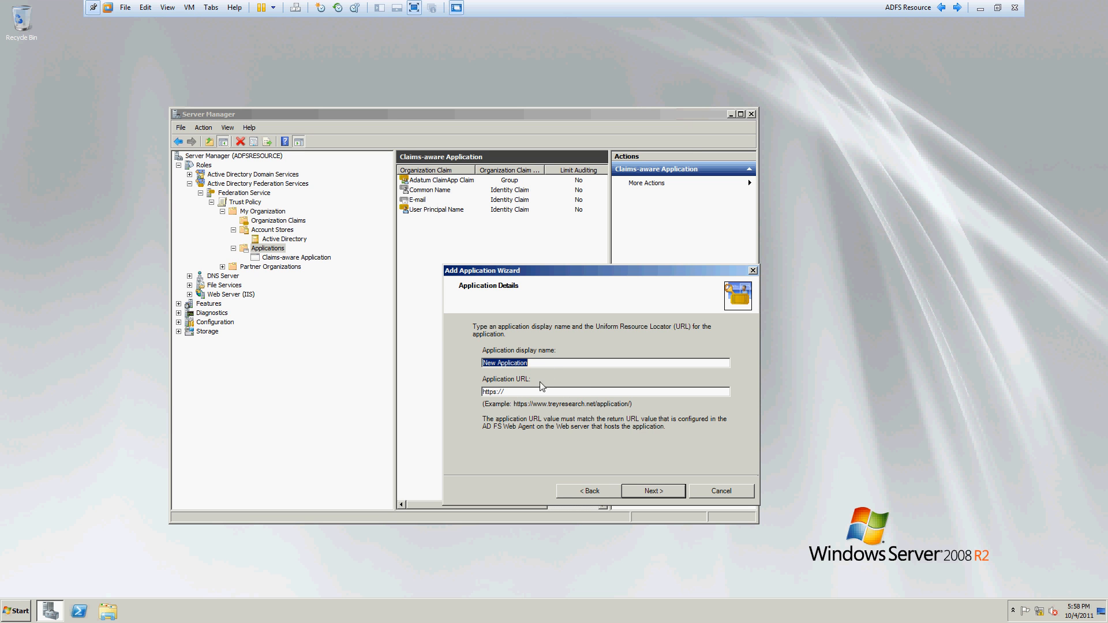
left_click(521, 393)
left_click(717, 488)
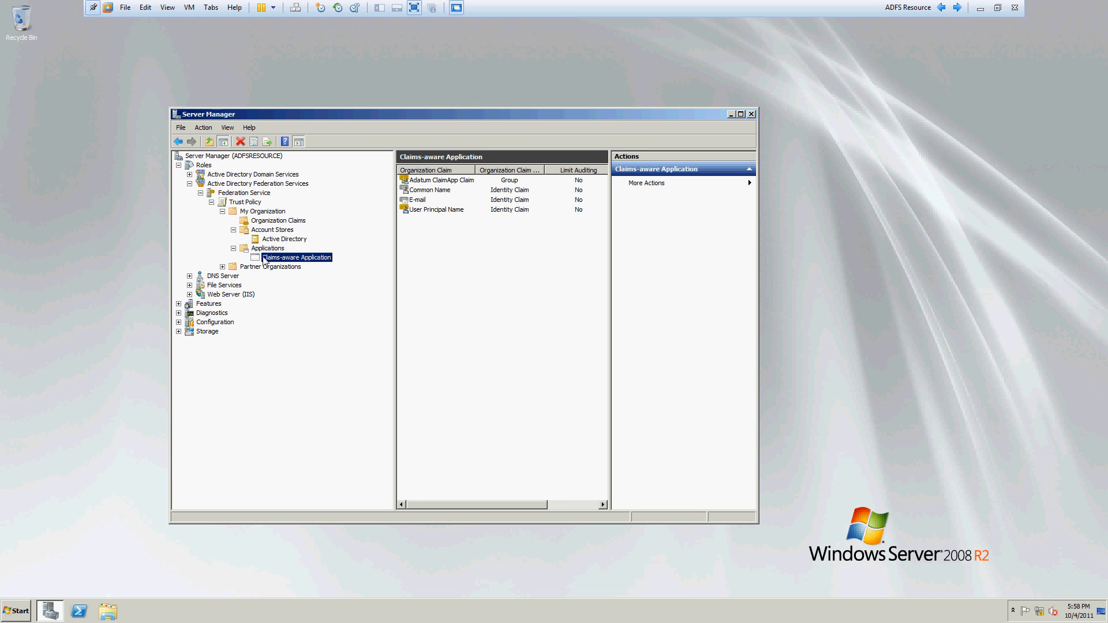
Switch to the ADFS Account server, collapse Active Directory Users and Computers, and open the Trust Policy under Federation Service.
left_click(957, 7)
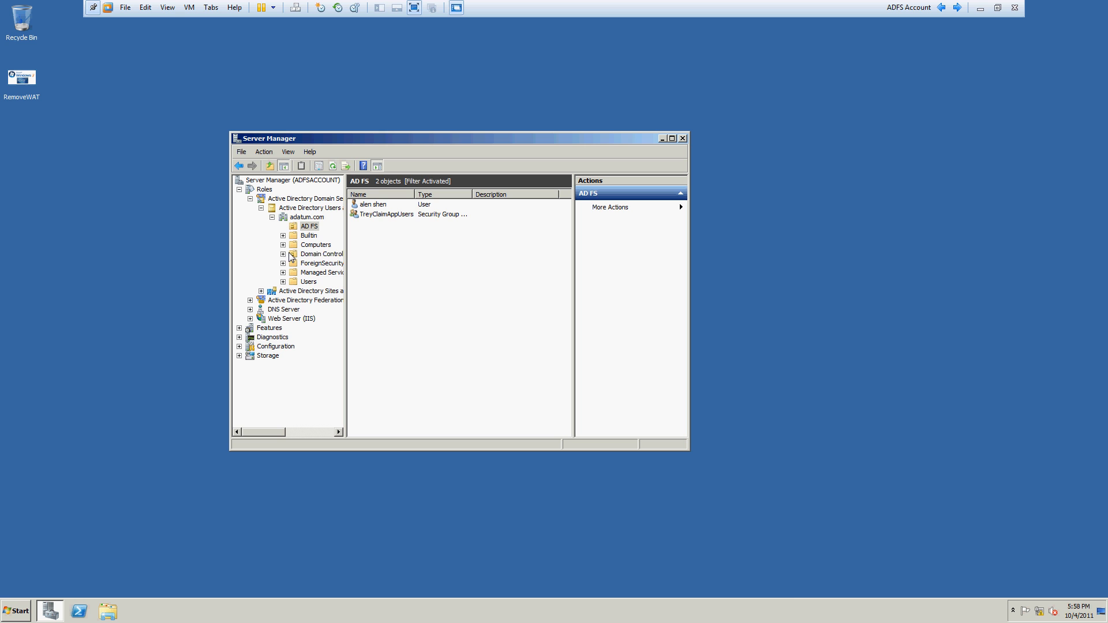
left_click(272, 217)
left_click(260, 207)
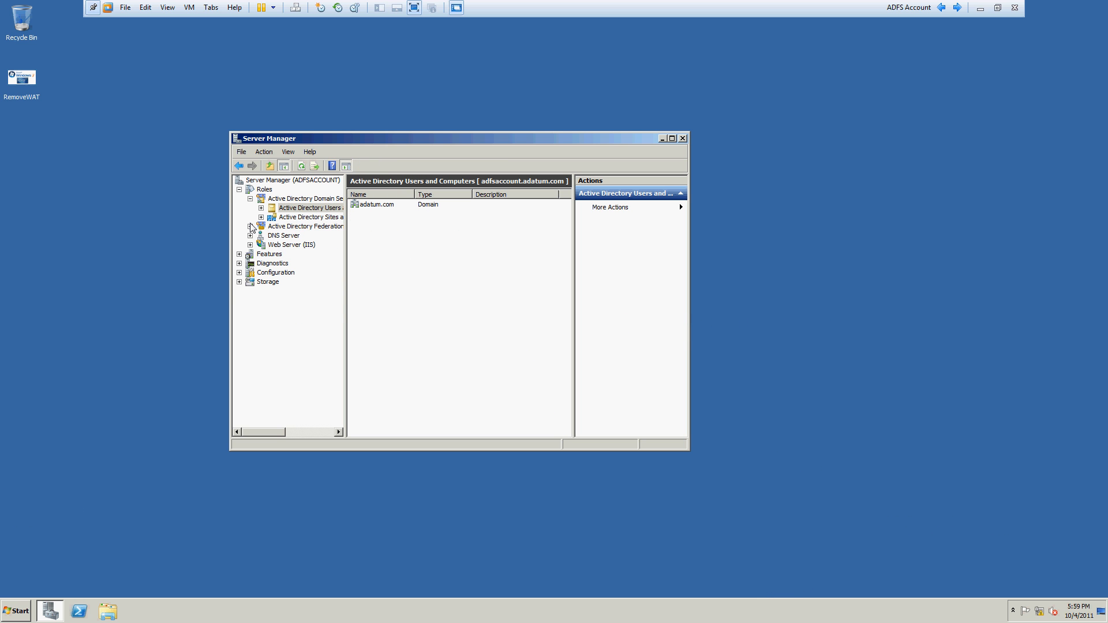
left_click(249, 226)
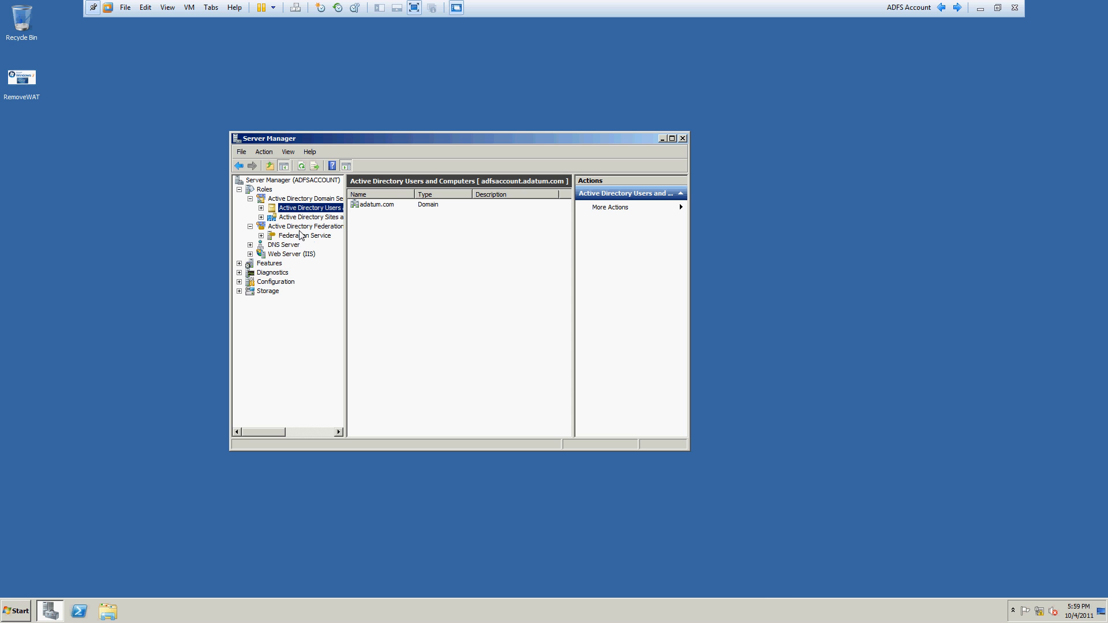
double_click(295, 237)
left_click(305, 245)
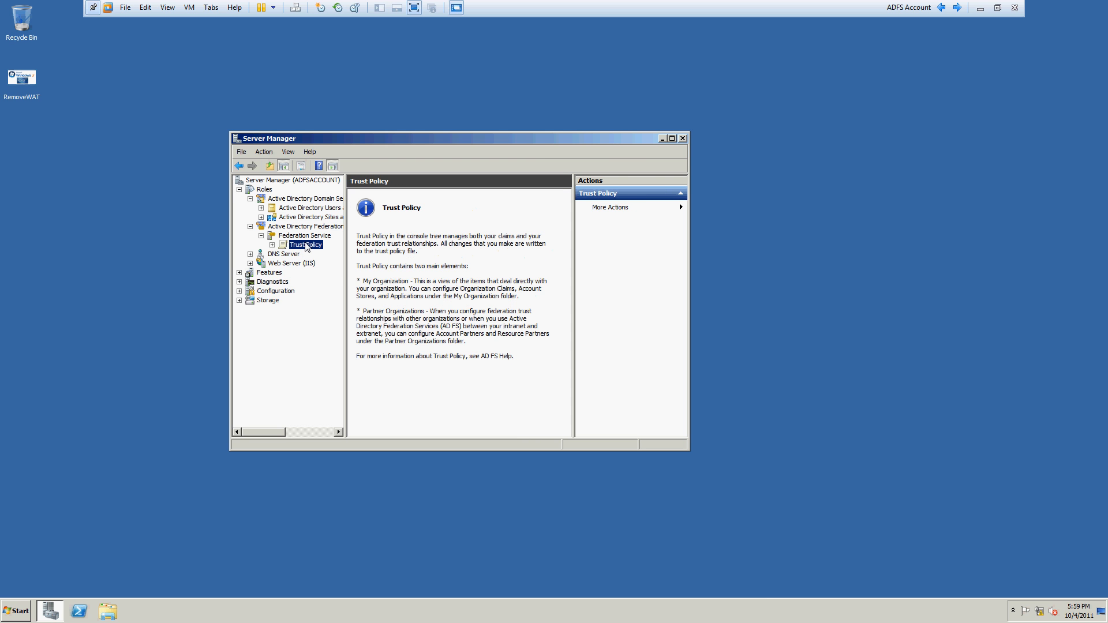
Open the Organization Claims under My Organization and widen the console tree to show the full node names.
double_click(305, 245)
double_click(321, 254)
left_click(322, 264)
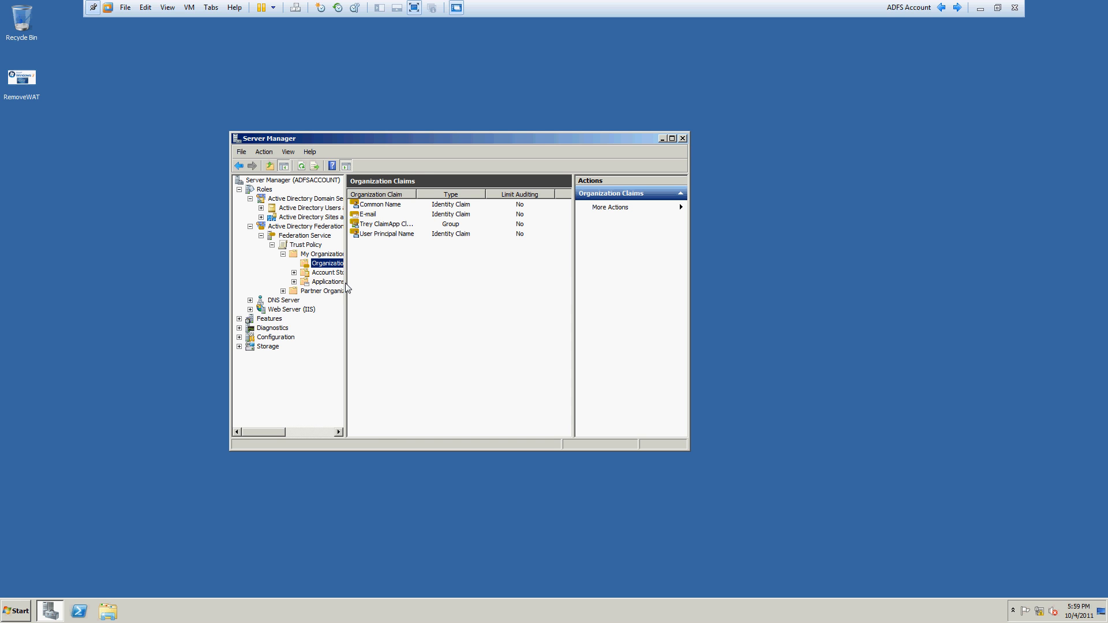
left_click_drag(345, 284, 422, 285)
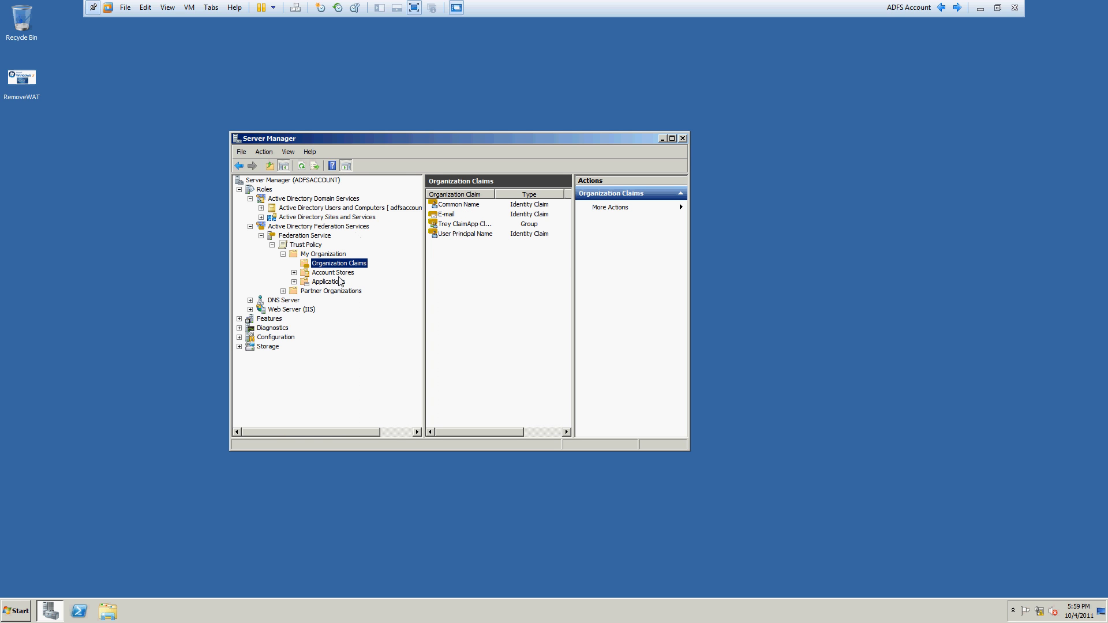
Open the Active Directory account store under Account Stores and widen the Security Principal/Attribute column to fit its full names.
double_click(339, 274)
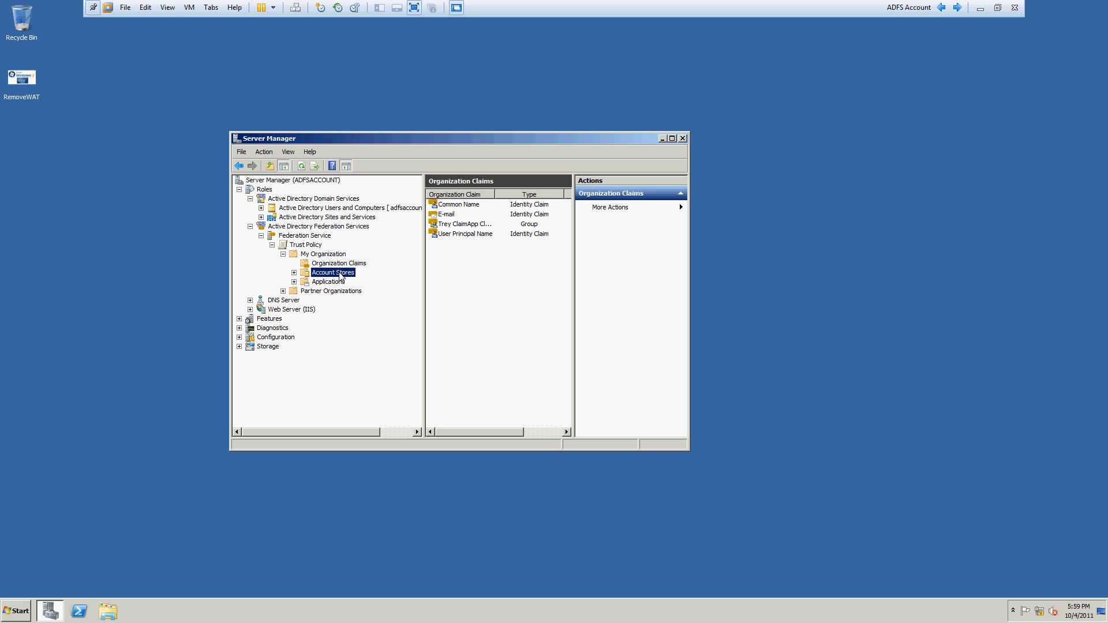
left_click(342, 281)
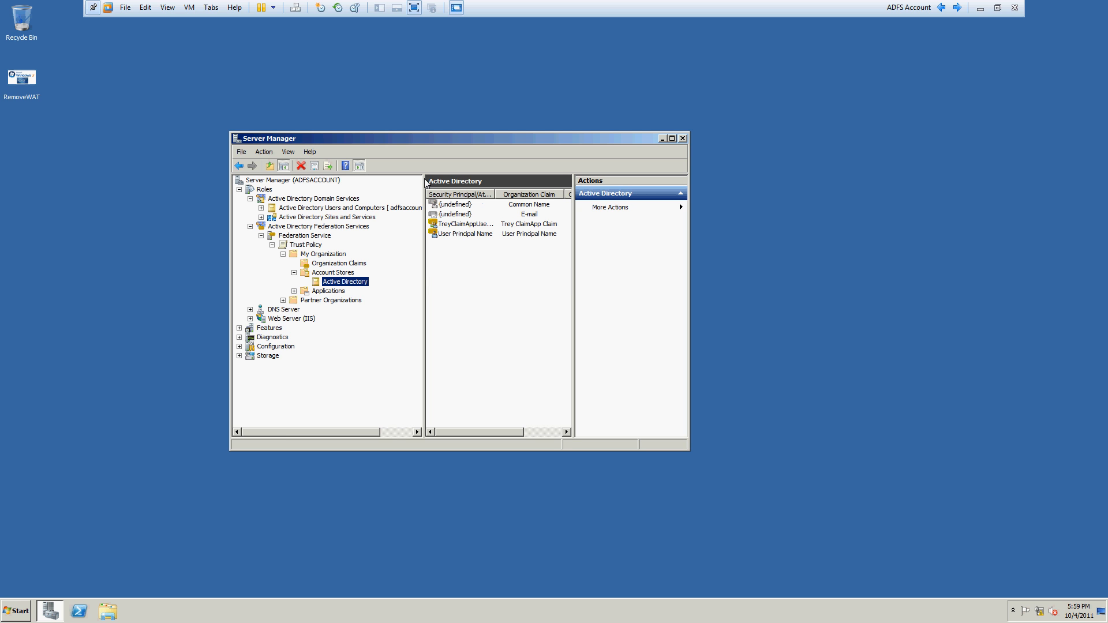
double_click(494, 195)
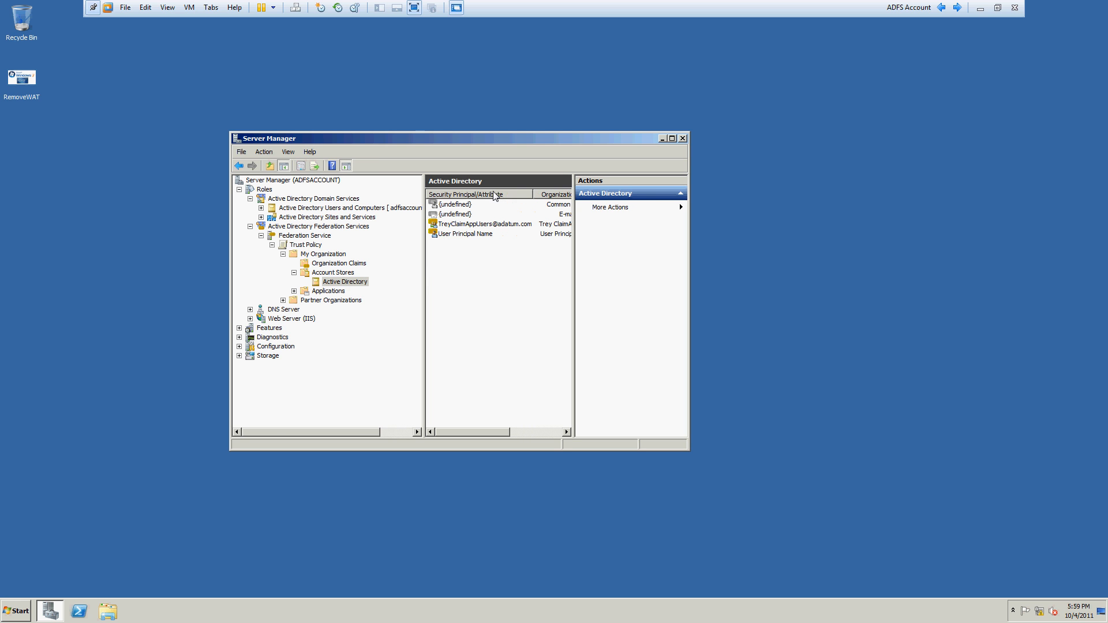
Expand Partner Organizations on the account server and open its Resource Partners.
double_click(322, 300)
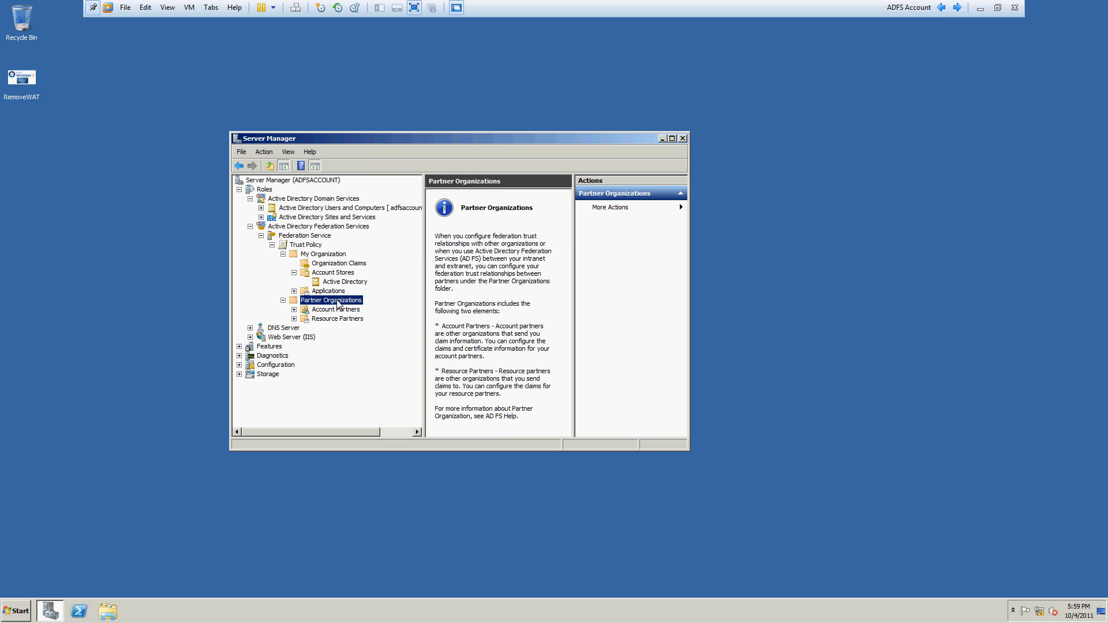
double_click(351, 319)
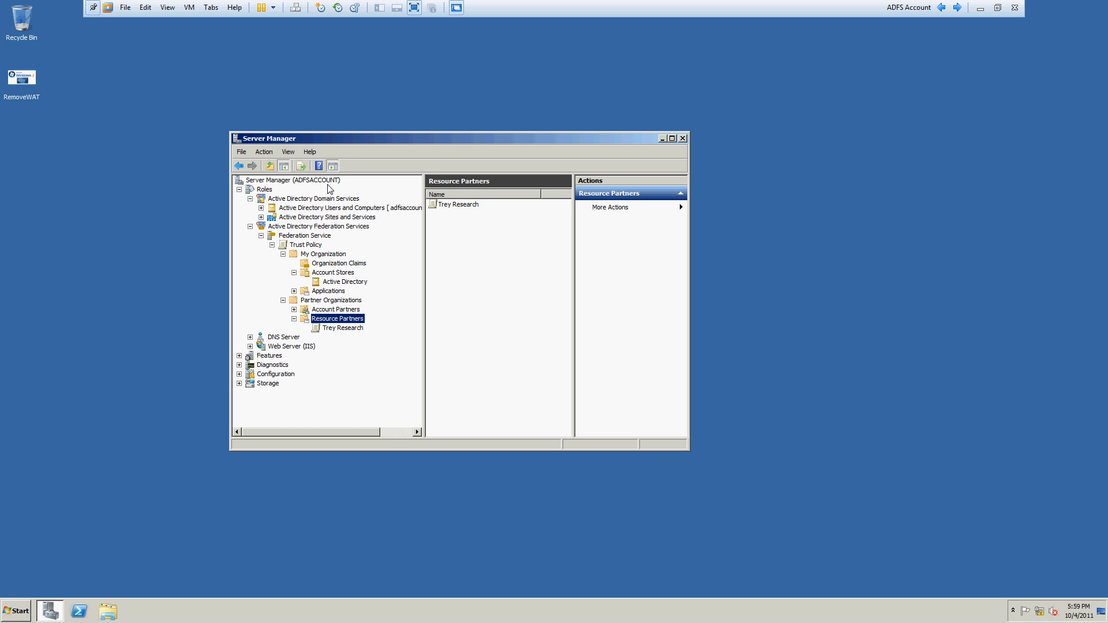
Switch to the ADFS Resource server, expand Partner Organizations, and view its Account Partners and Resource Partners.
left_click(942, 7)
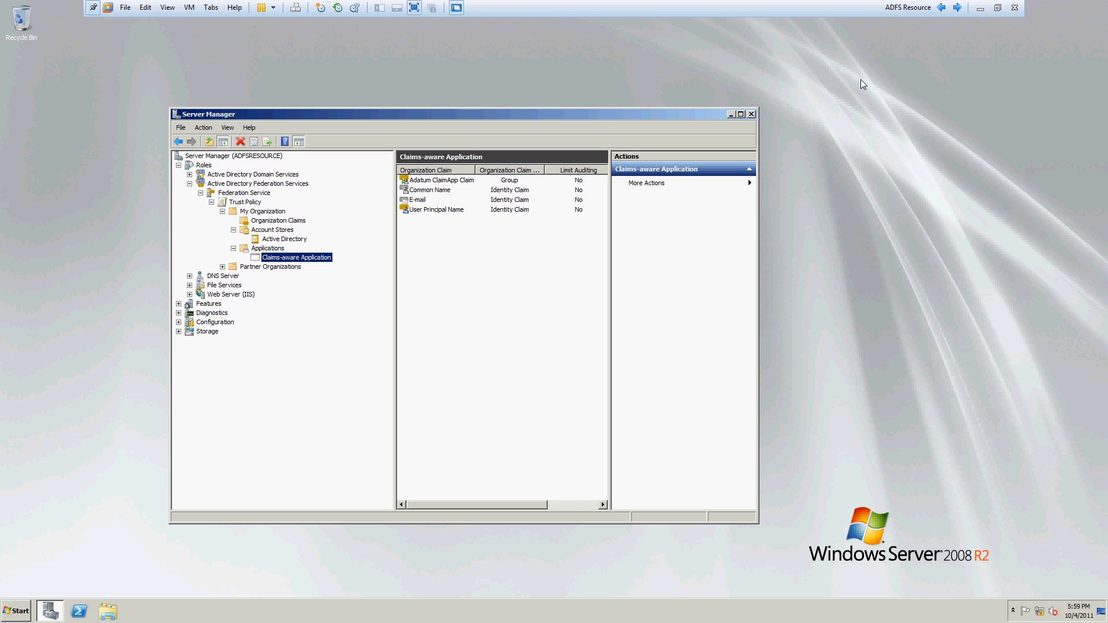
double_click(283, 267)
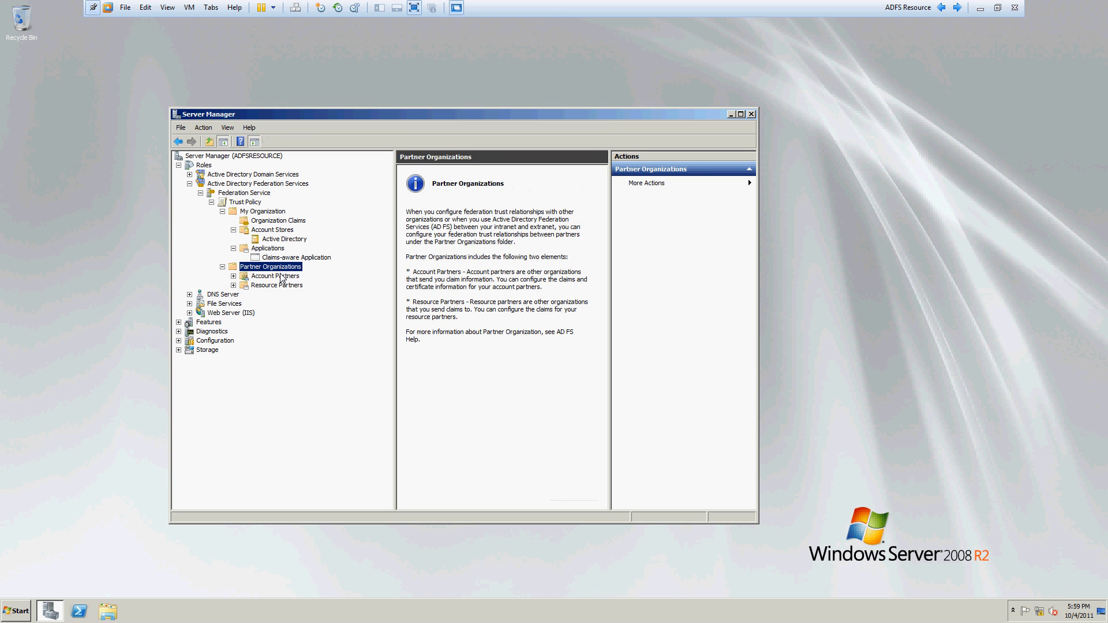
left_click(282, 277)
left_click(280, 297)
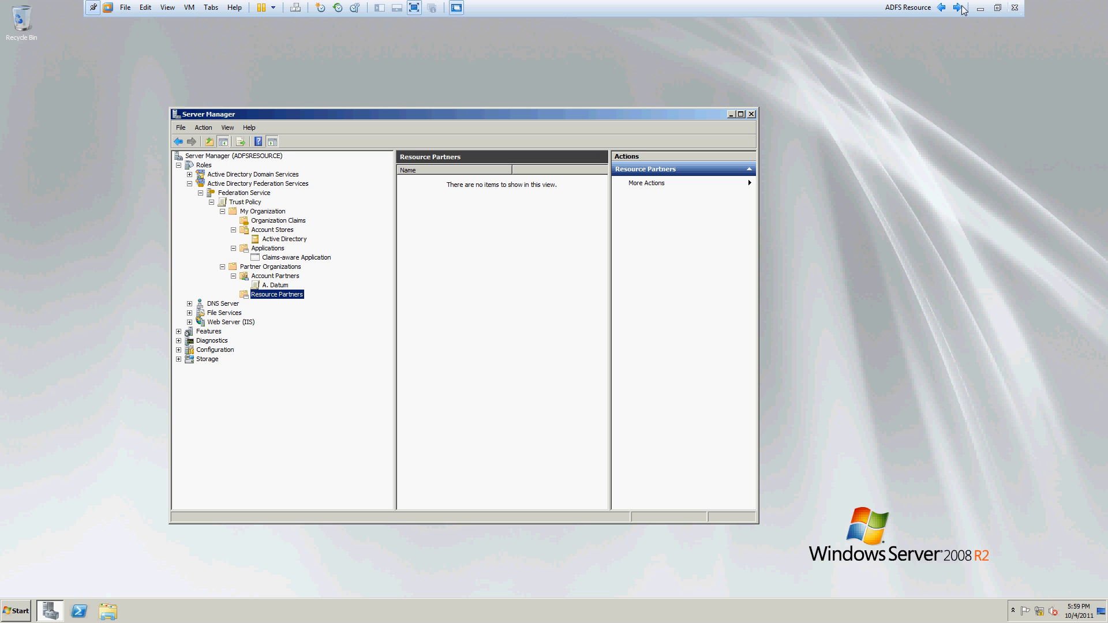
Compare with the partners on the ADFS Account server, and return to the resource server to open the A. Datum account partner.
left_click(940, 7)
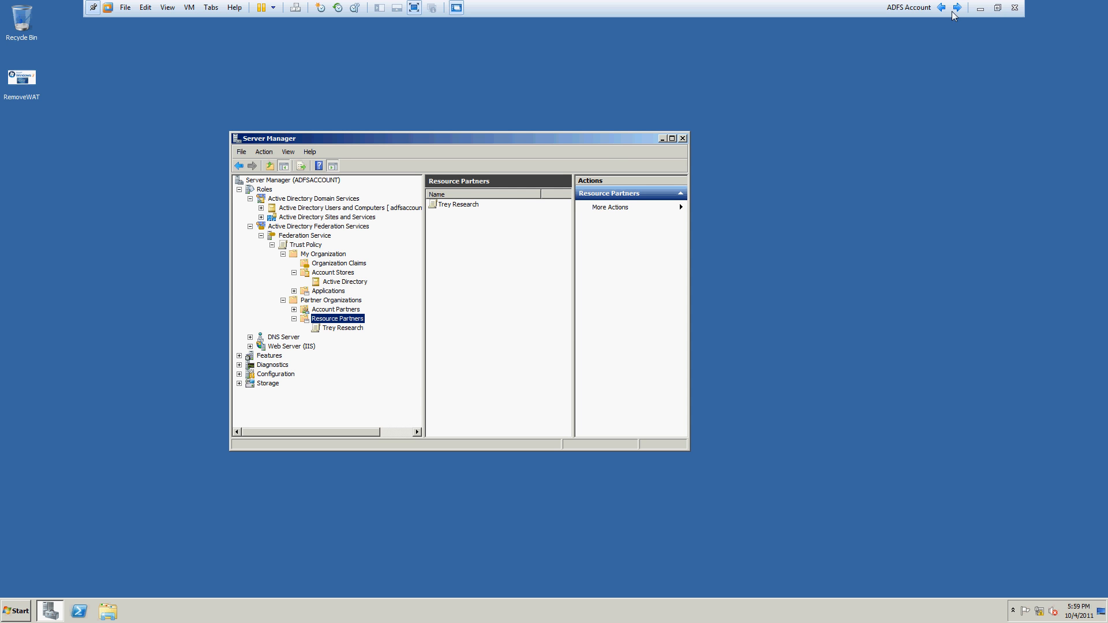
left_click(956, 8)
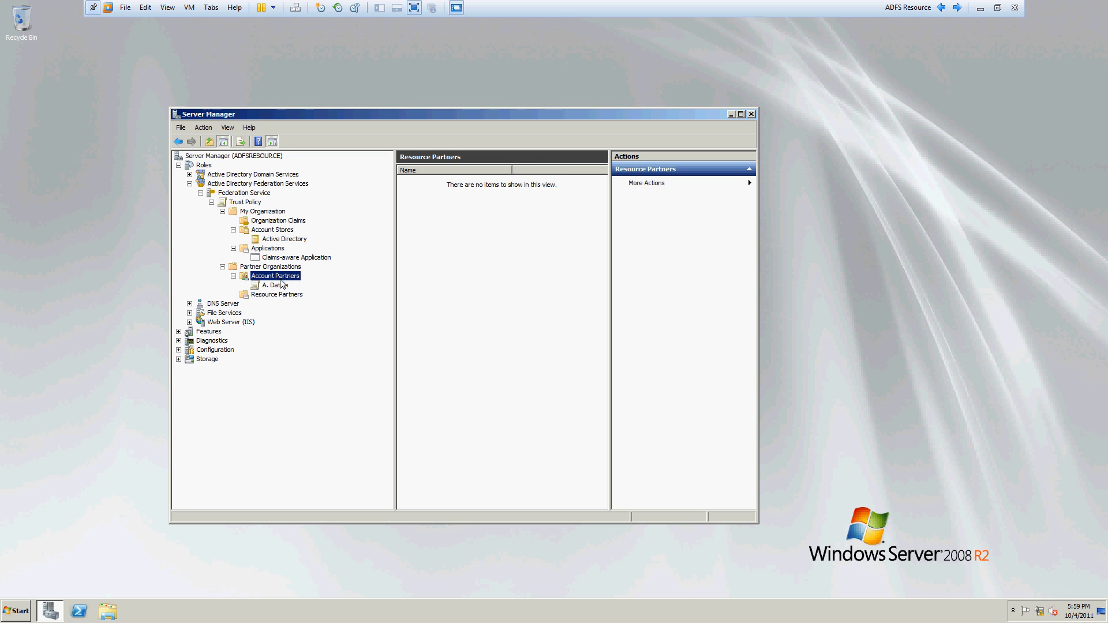
left_click(281, 284)
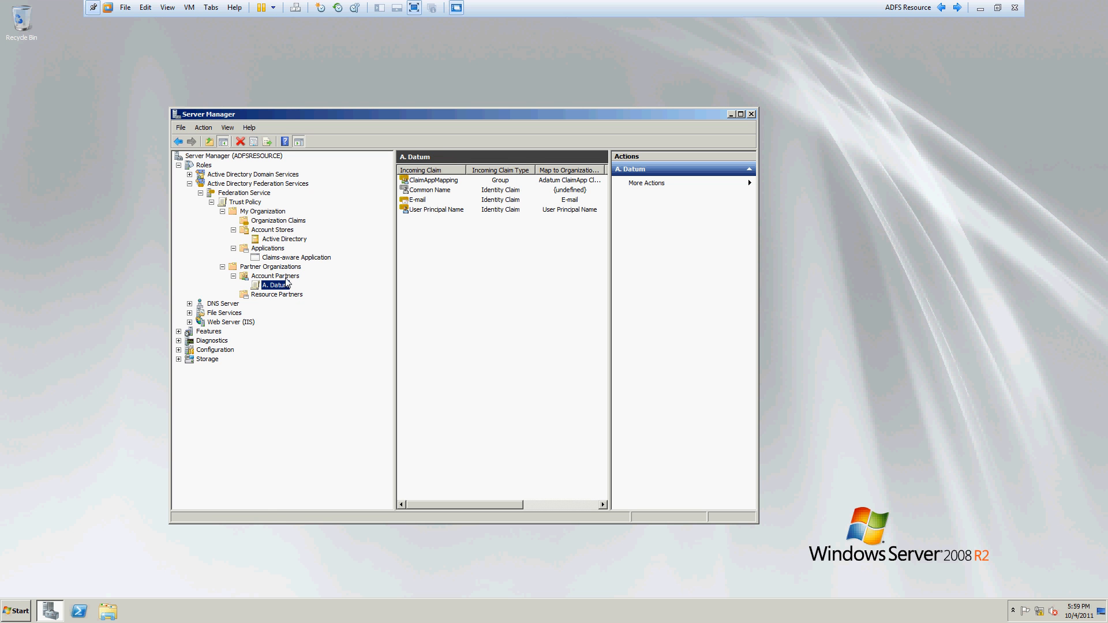
Examine the Import Policy File page of the Add Account Partner Wizard, and cancel without adding a partner.
right_click(287, 283)
key("Escape")
right_click(273, 276)
mouse_move(303, 282)
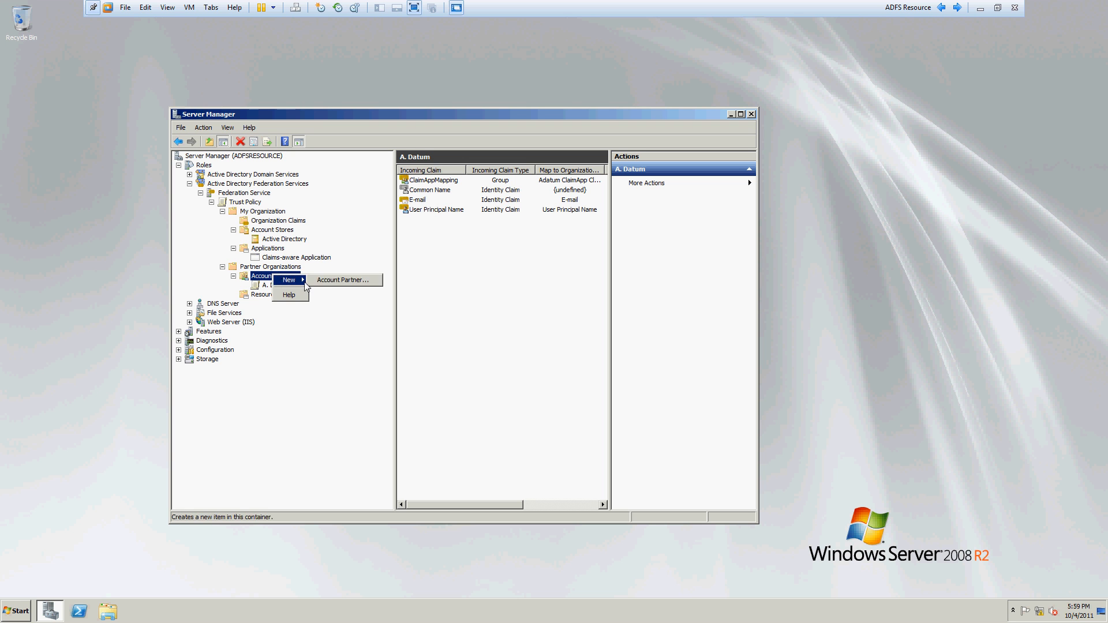
left_click(343, 280)
left_click(542, 421)
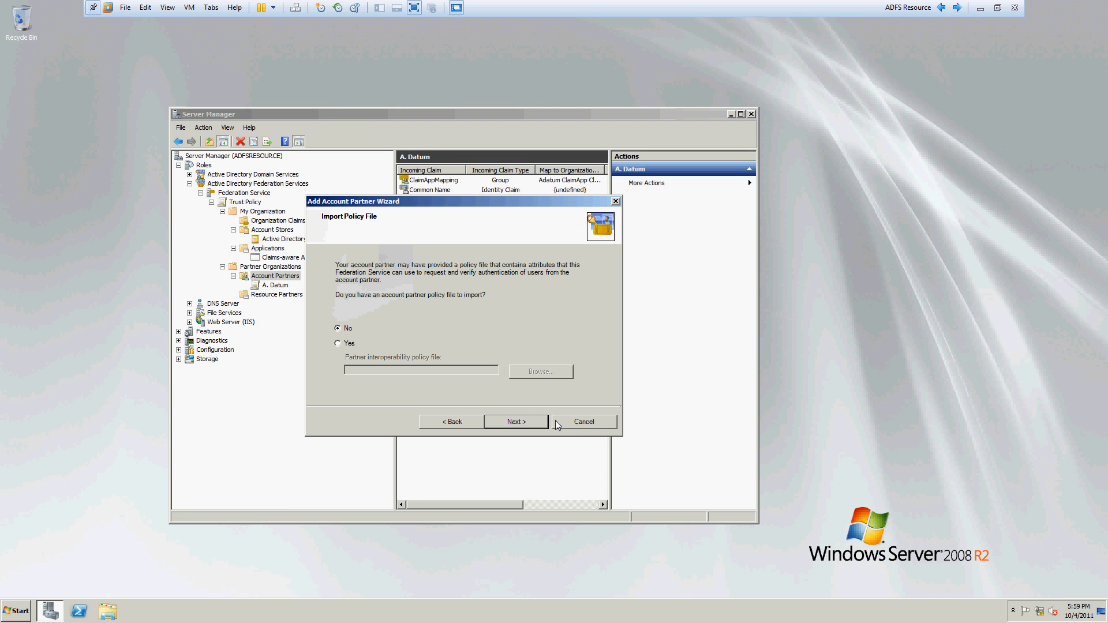
left_click(583, 421)
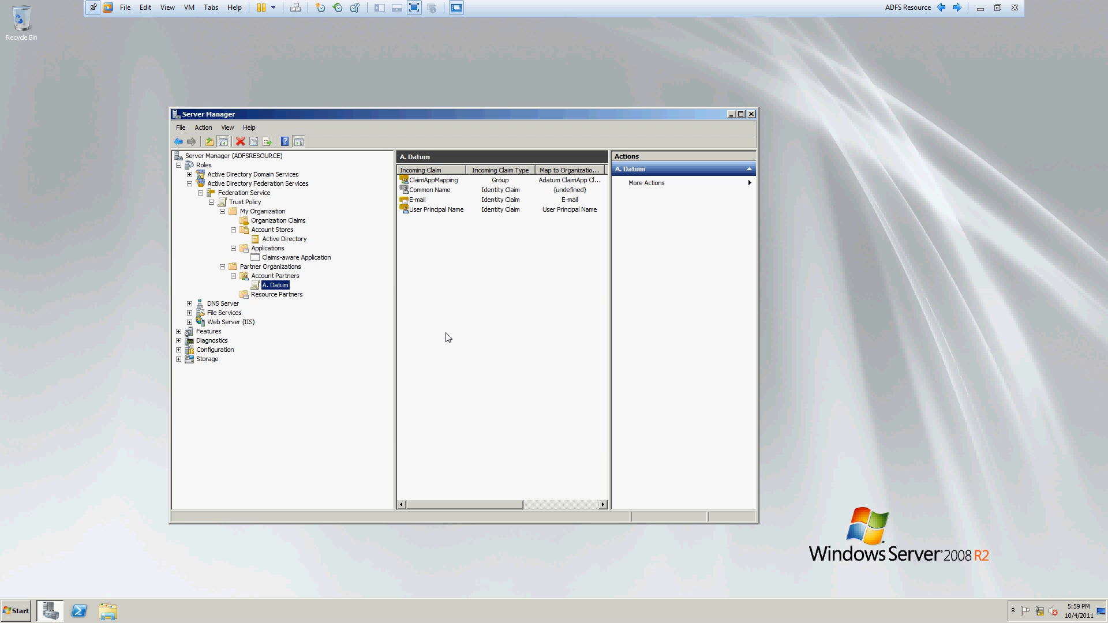
Examine the Export Basic Partner Policy dialog for the Trust Policy, and cancel without exporting.
right_click(259, 205)
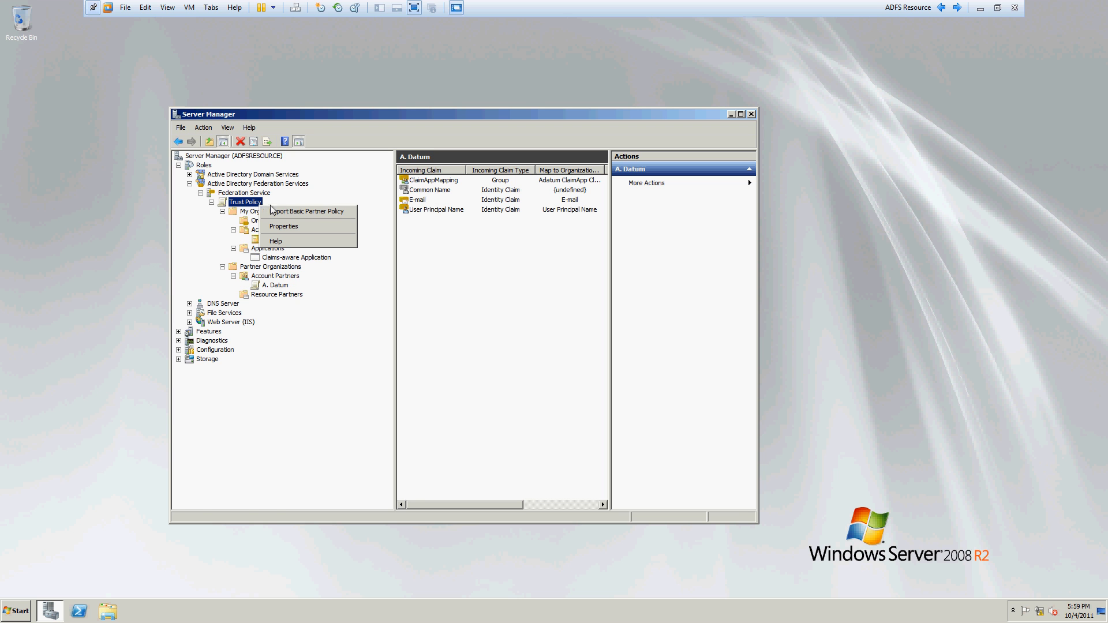
left_click(302, 213)
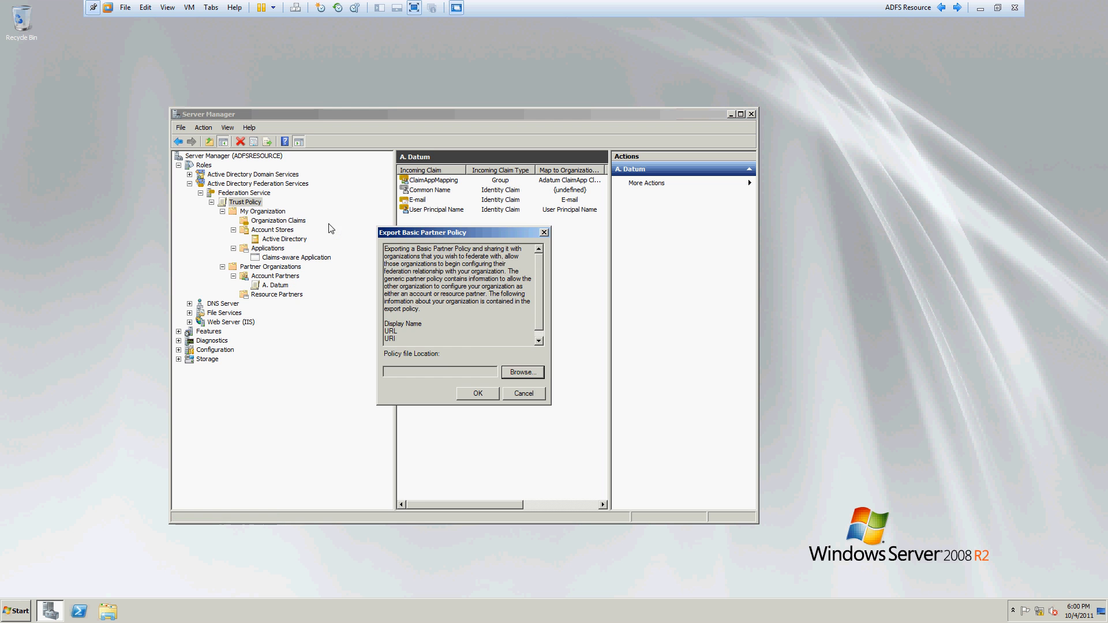
left_click(522, 394)
Switch to the ADFS Account server and show the option for adding a new resource partner, without starting it.
left_click(957, 7)
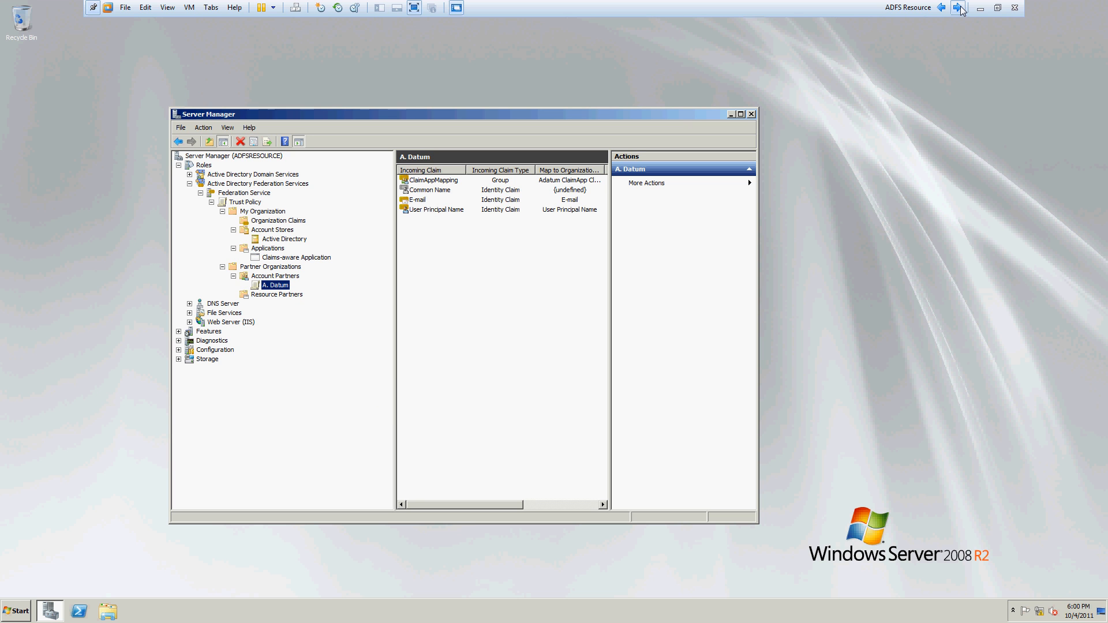
right_click(332, 322)
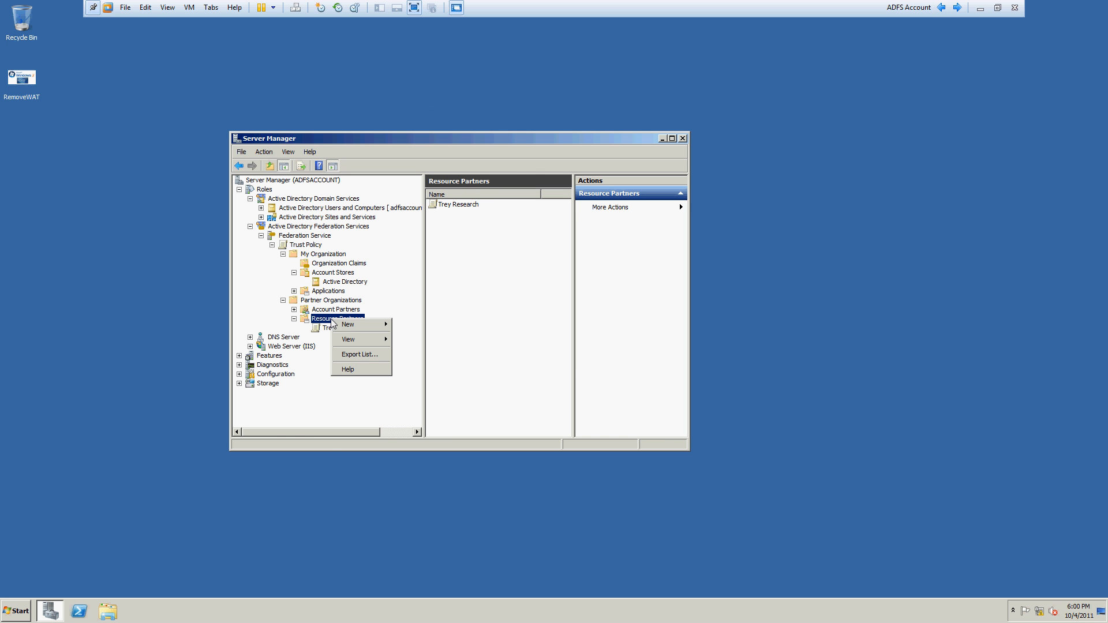
mouse_move(365, 328)
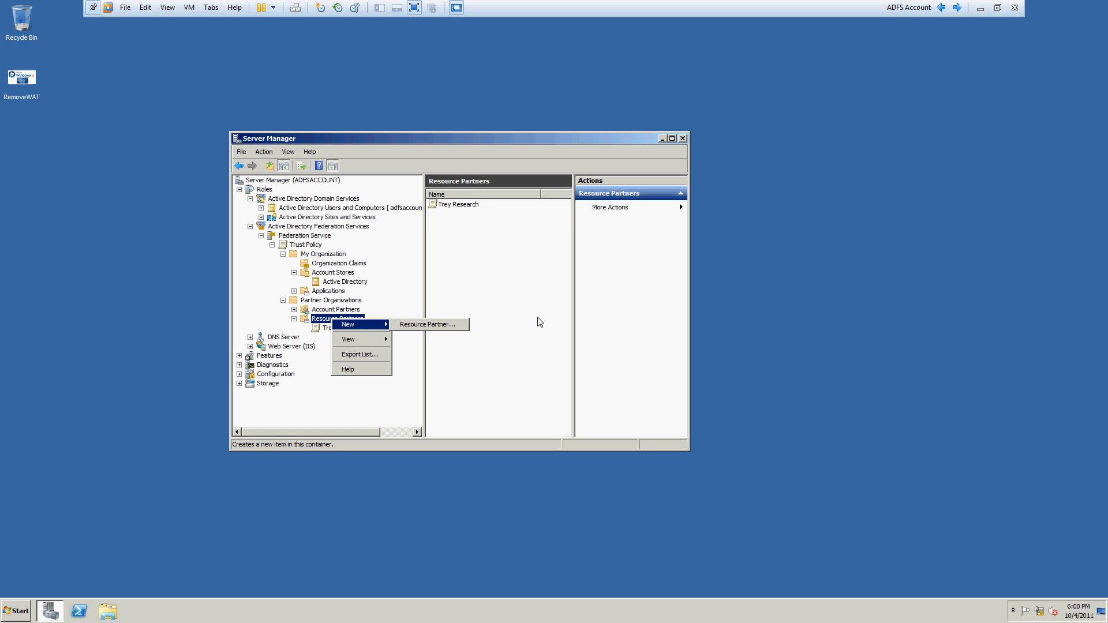
left_click(520, 311)
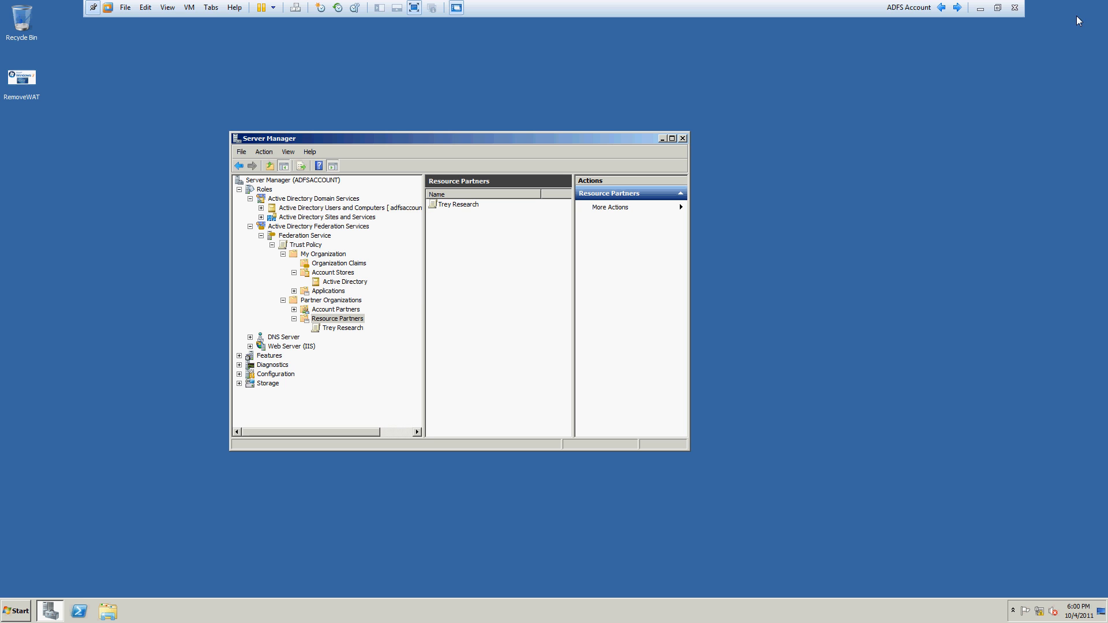
Switch to the ADFS Web server and open the claimapp application under Default Web Site.
left_click(958, 7)
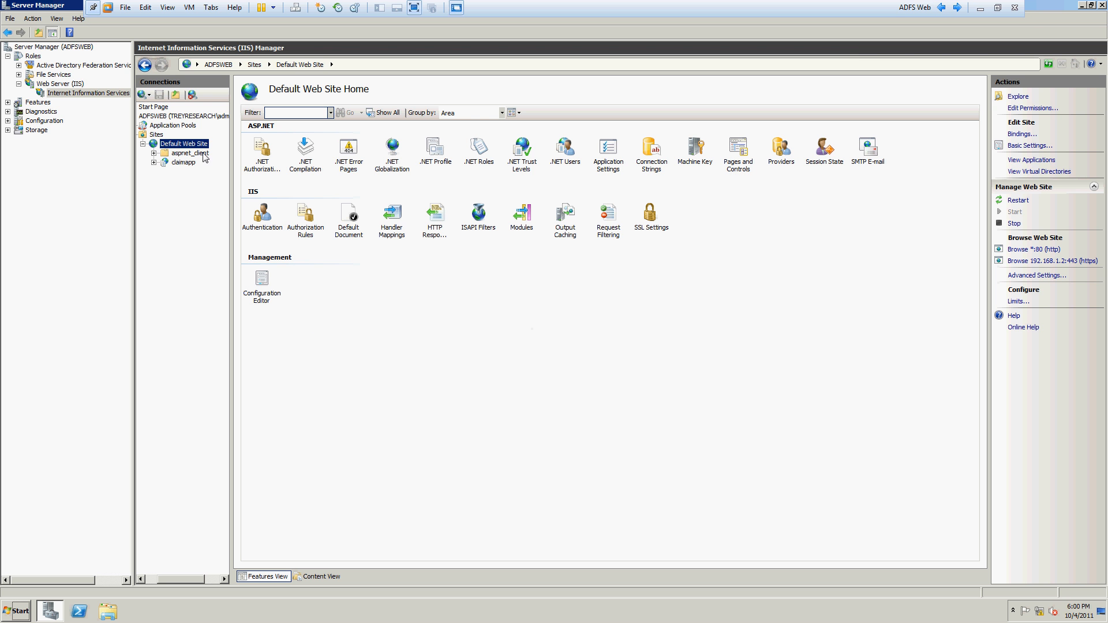
left_click(172, 164)
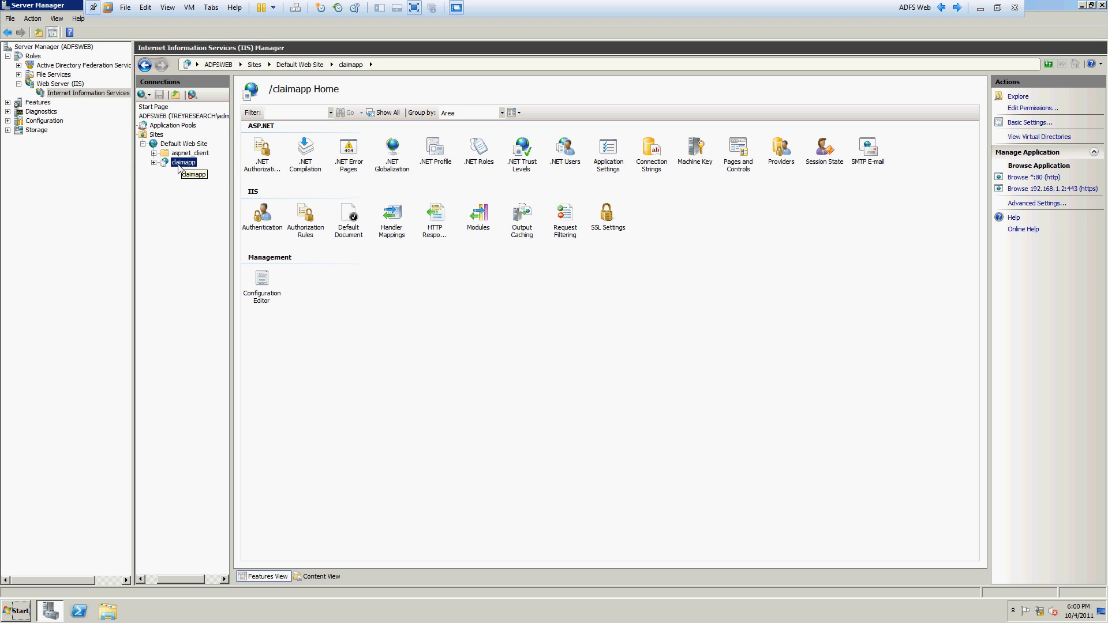
Launch the certificate manager with certmgr.msc and move its window clear of the screen corner.
key("super")
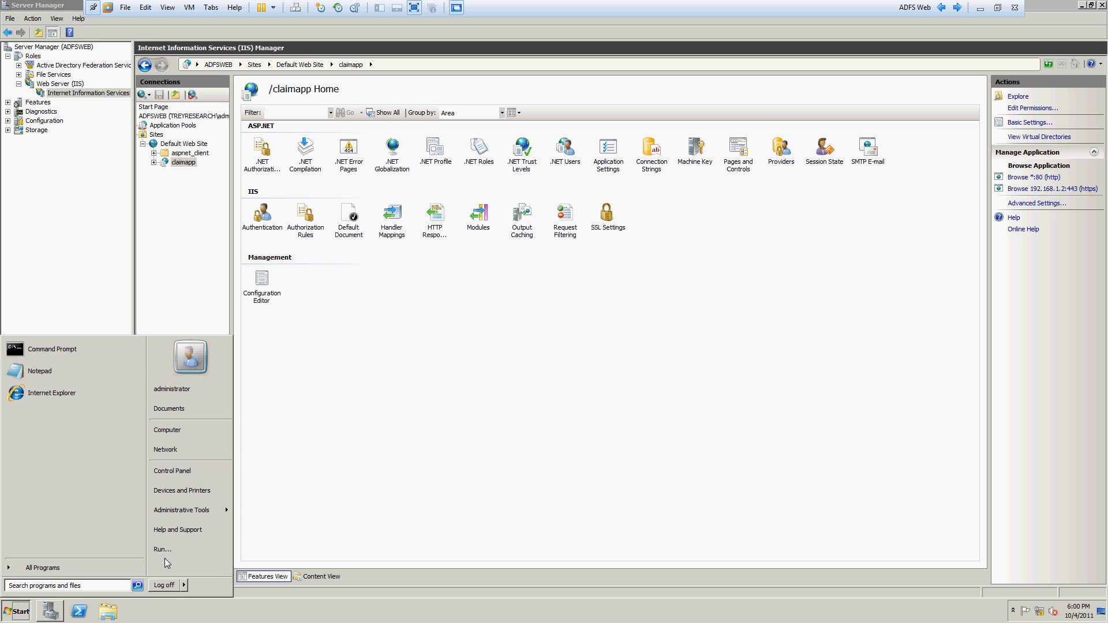
left_click(165, 554)
type("ce")
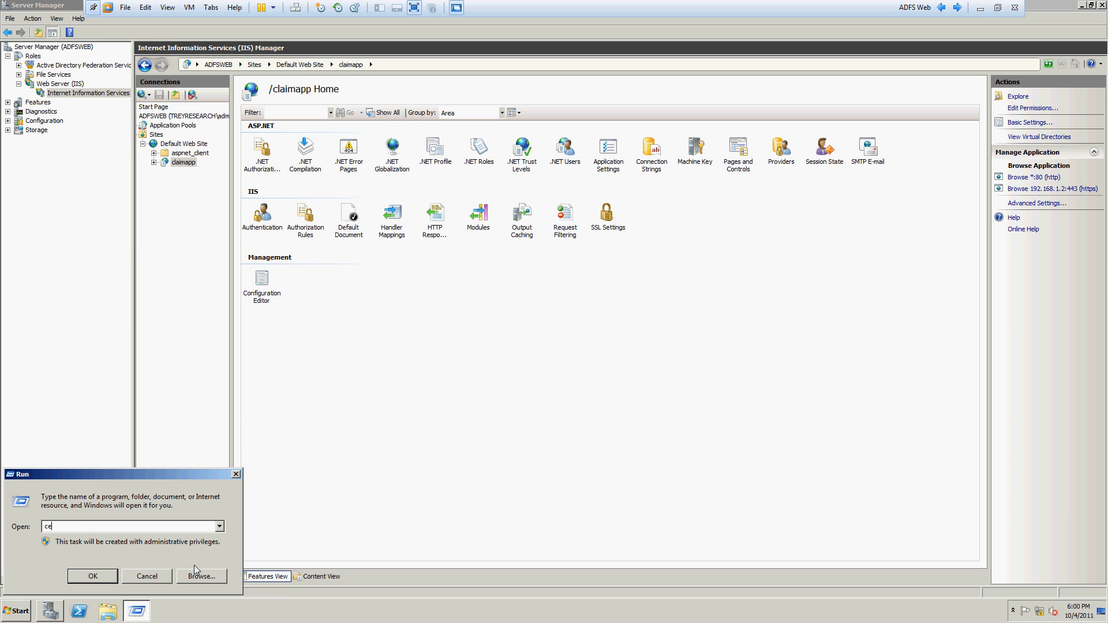
type("rtmgr.mc")
key("BackSpace")
type("sc")
key("Return")
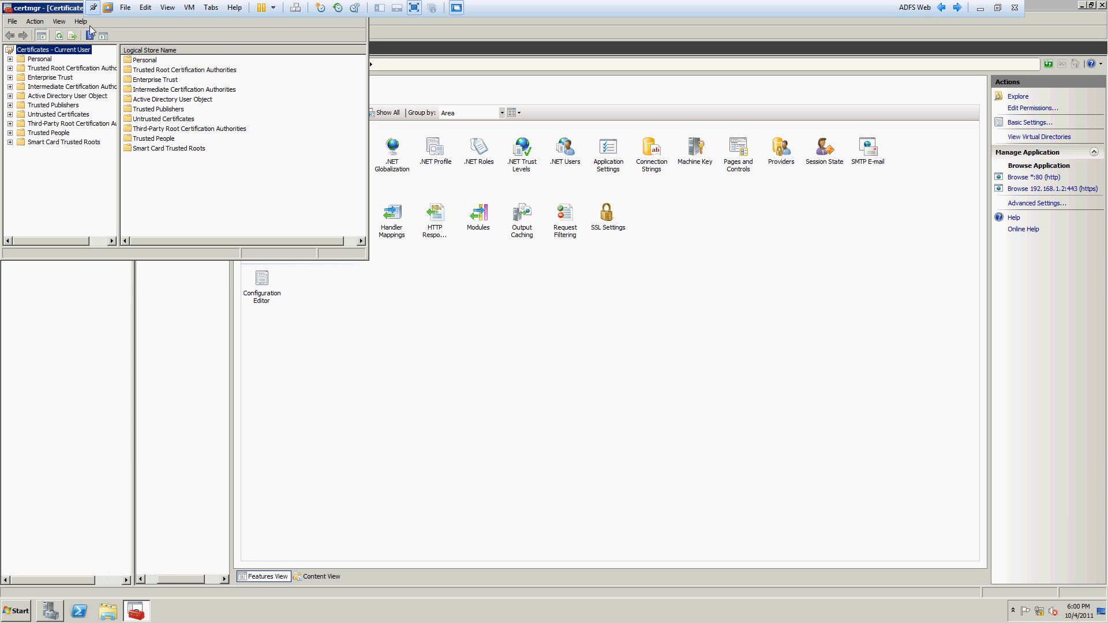
left_click_drag(70, 9, 347, 141)
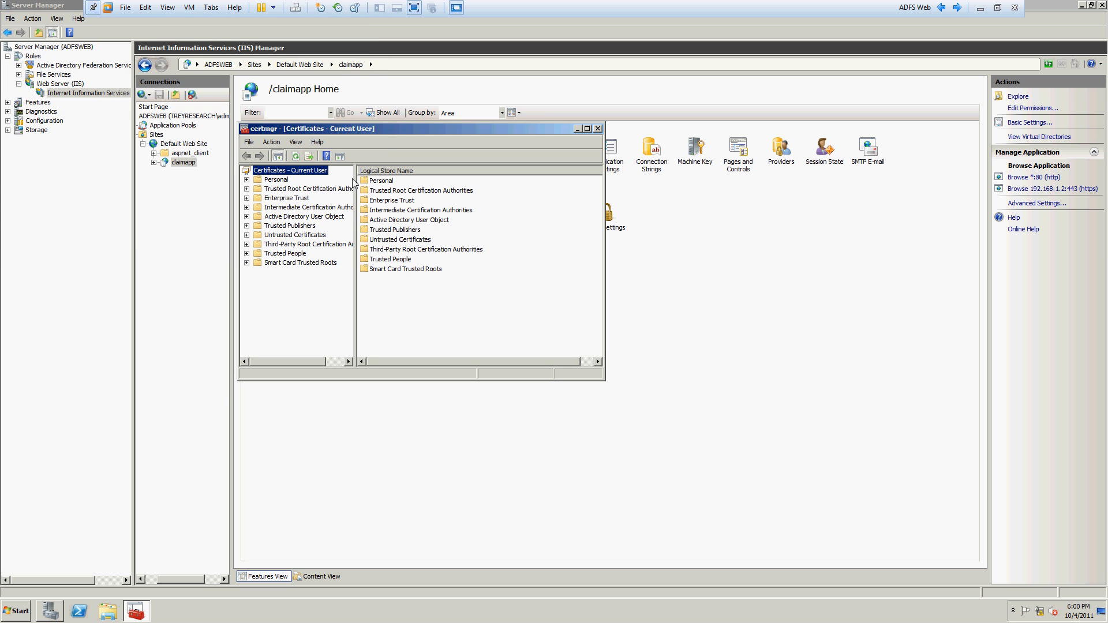
Check the adfsresource.treyresearch.net and adfsweb.treyresearch.net certificates under Trusted Root Certification Authorities, and close the certificate manager.
left_click(287, 182)
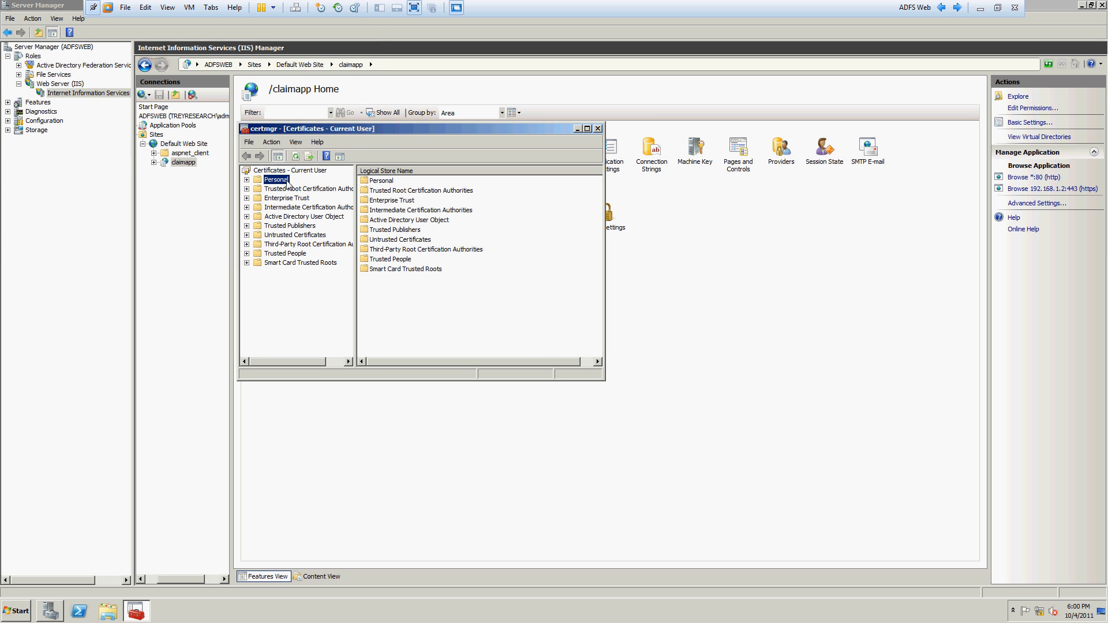
left_click(288, 189)
double_click(381, 181)
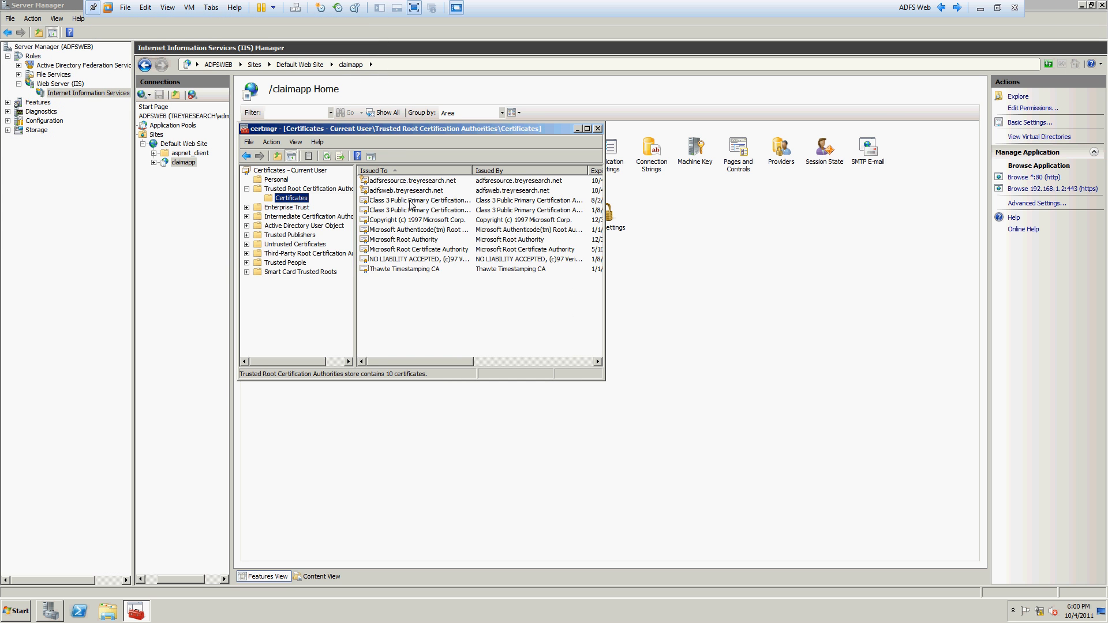
left_click(398, 181)
left_click(405, 193)
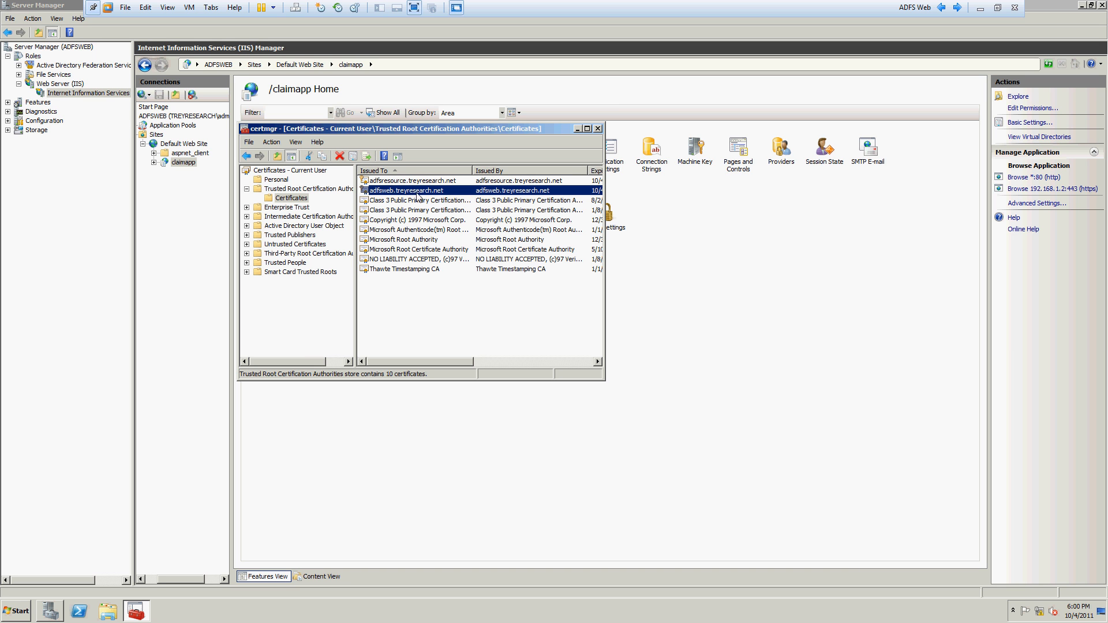
left_click(598, 129)
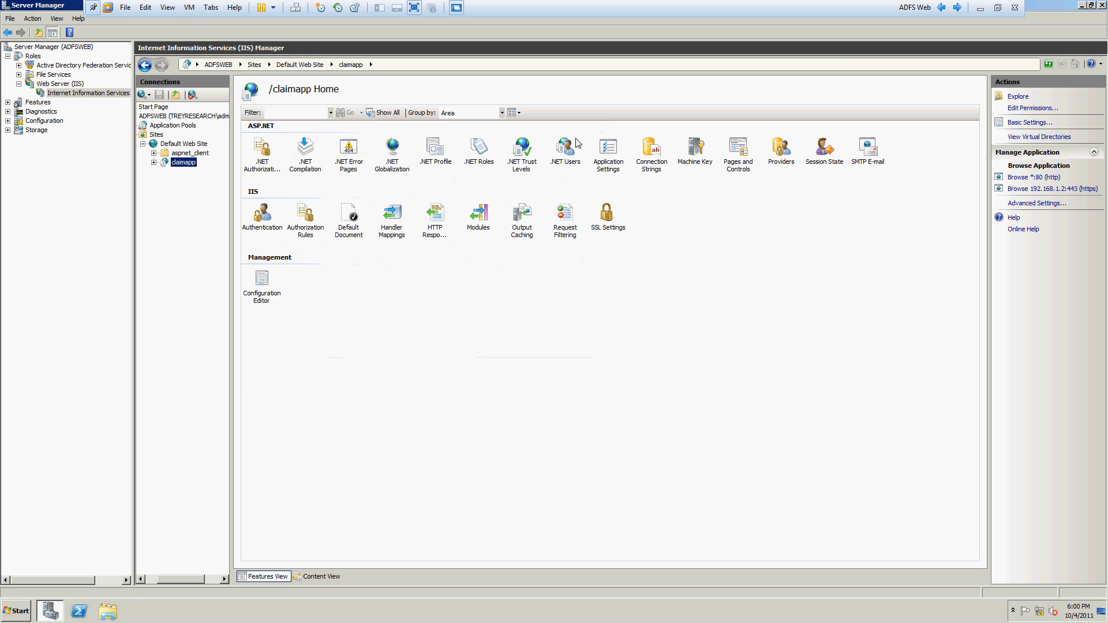
Switch to the ADFS Client, close the SSO Sample browser window, and open a fresh Internet Explorer session.
left_click(958, 8)
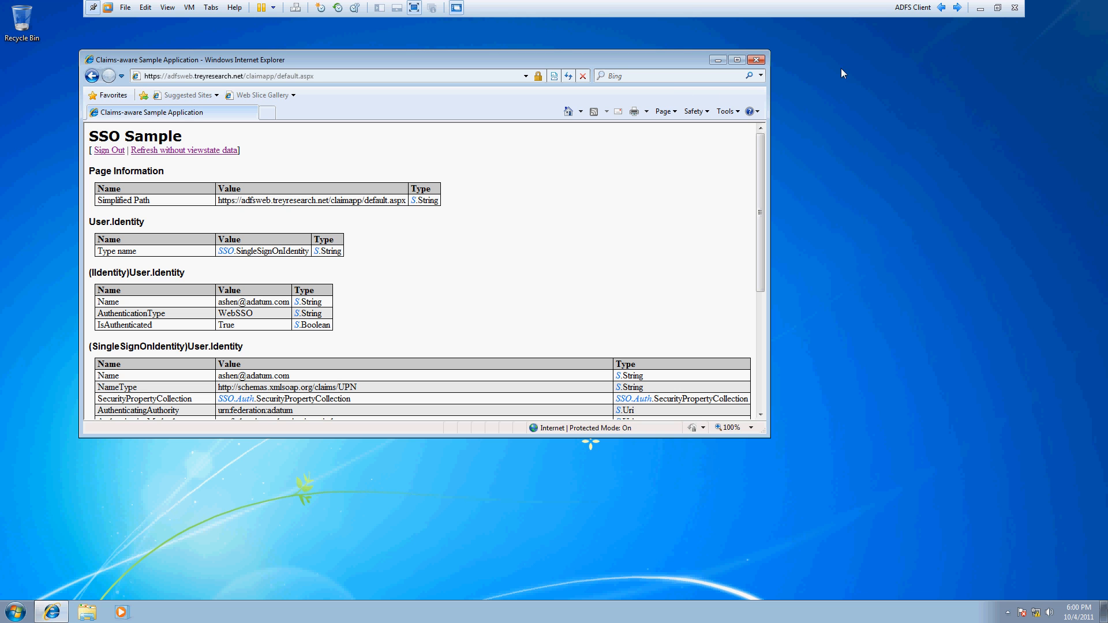
left_click(756, 61)
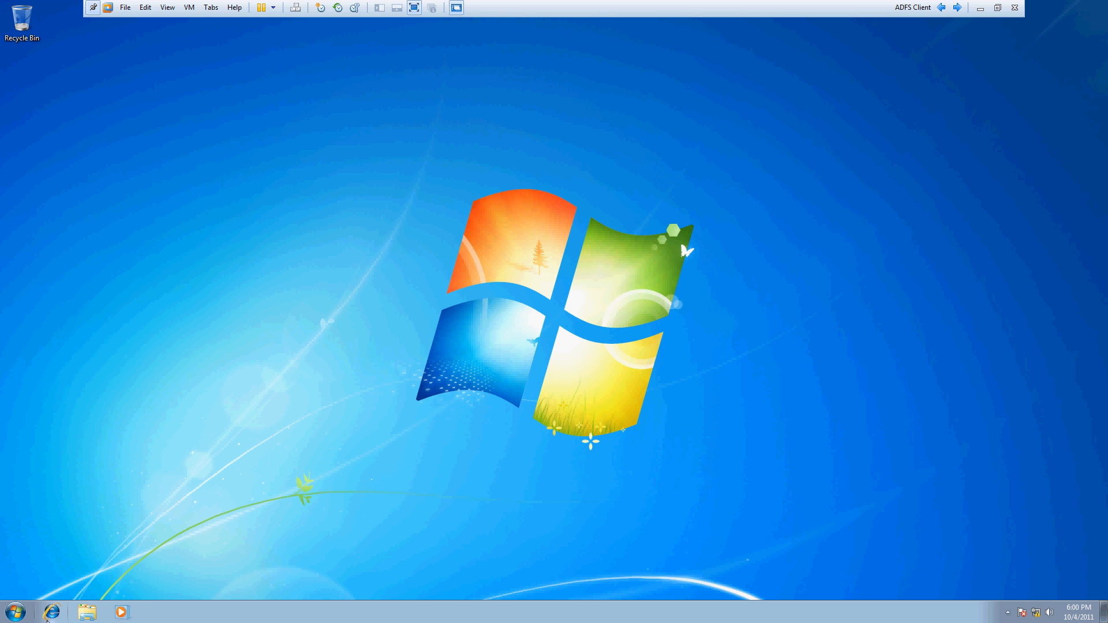
left_click(49, 619)
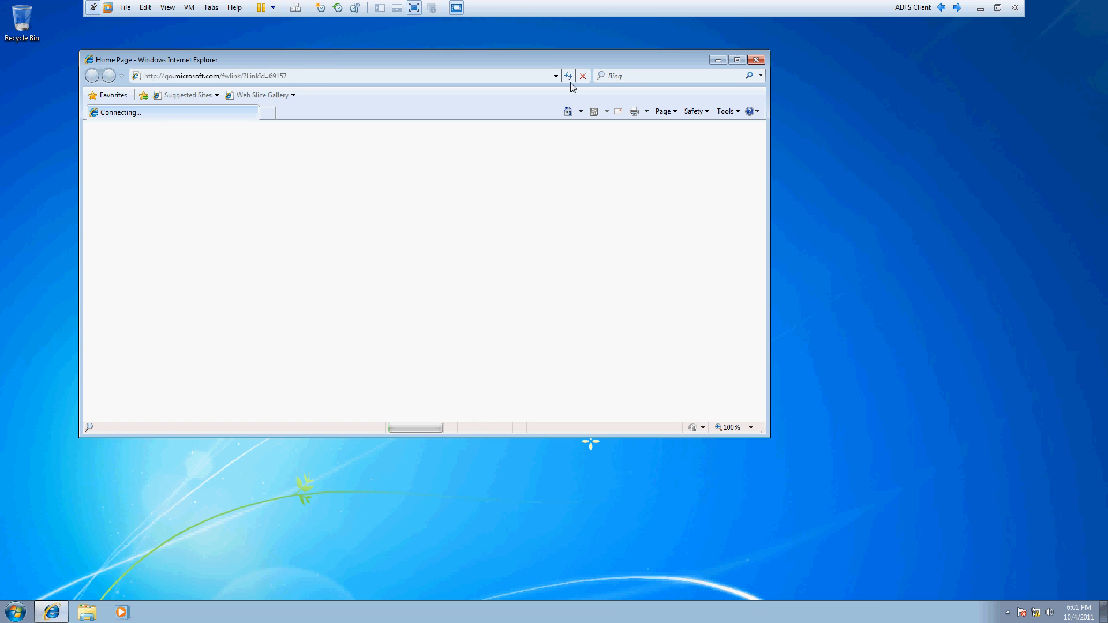
left_click(582, 76)
left_click(440, 74)
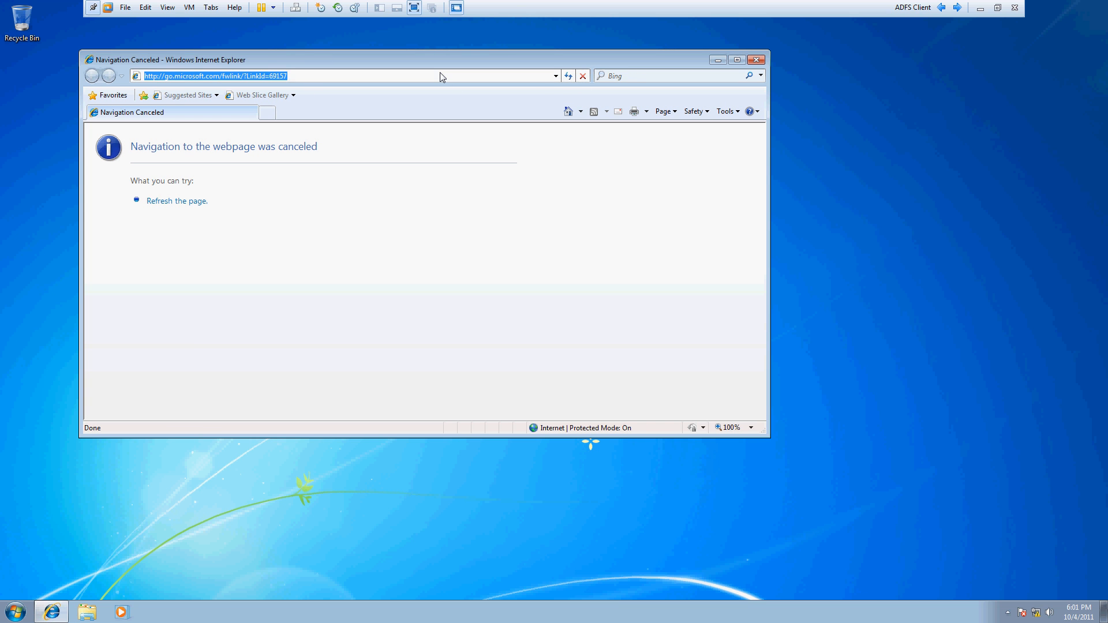
type("https")
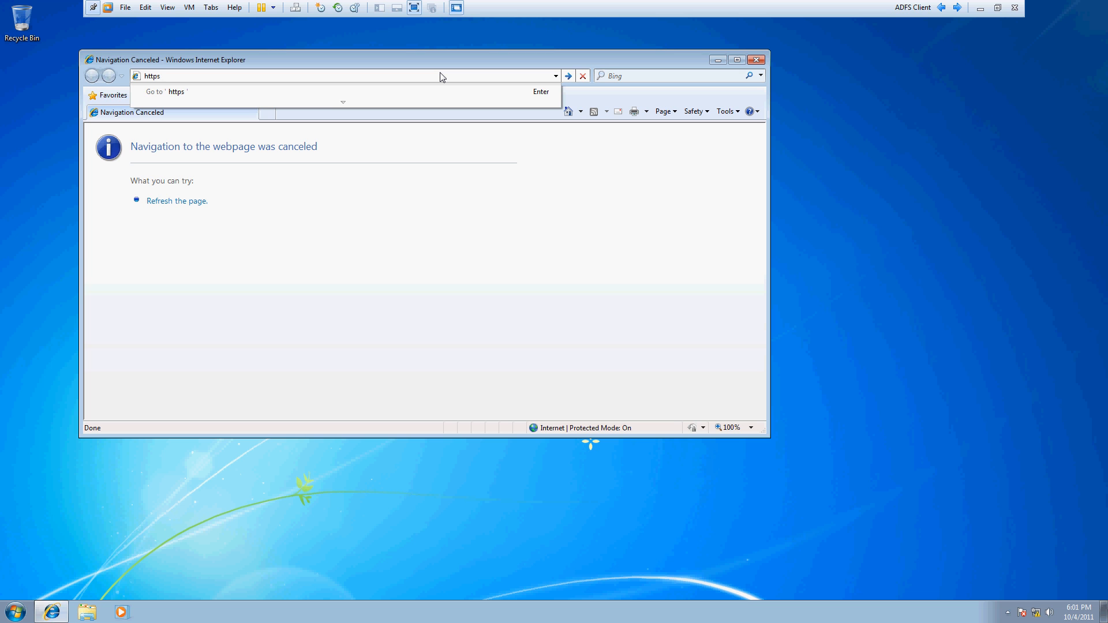
type("://adfsresou")
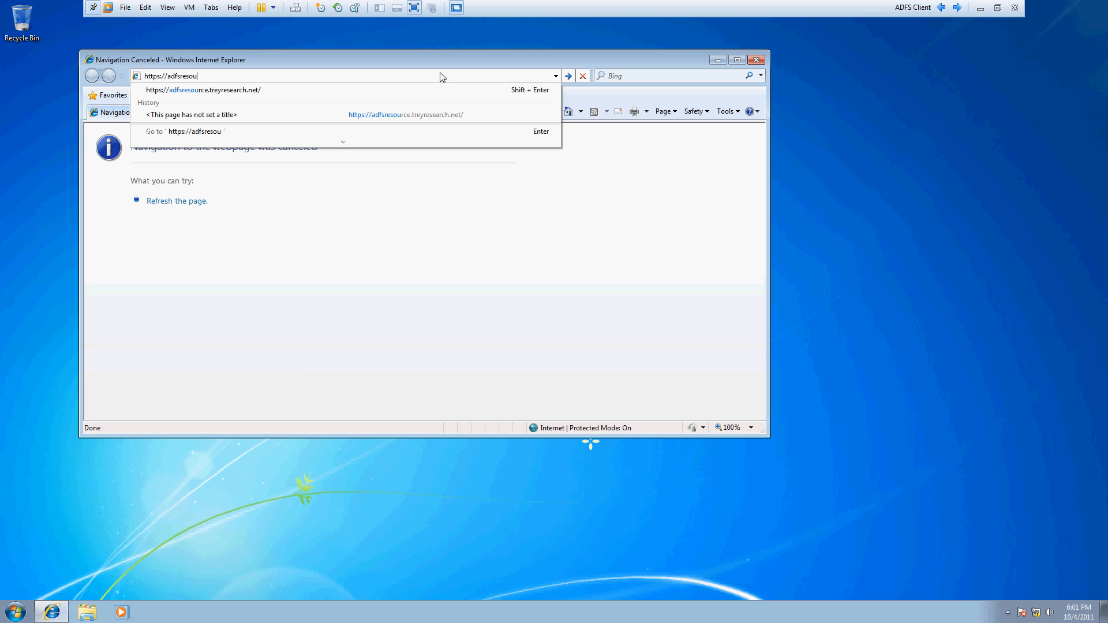
type("rce.tr")
key("Down")
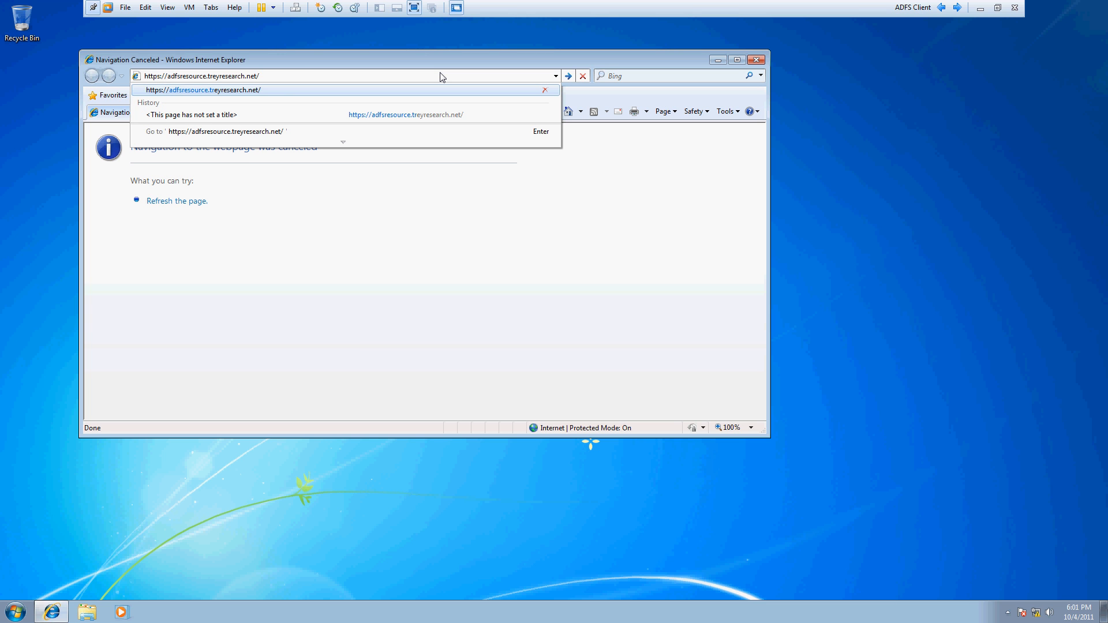
type("adfs/fs")
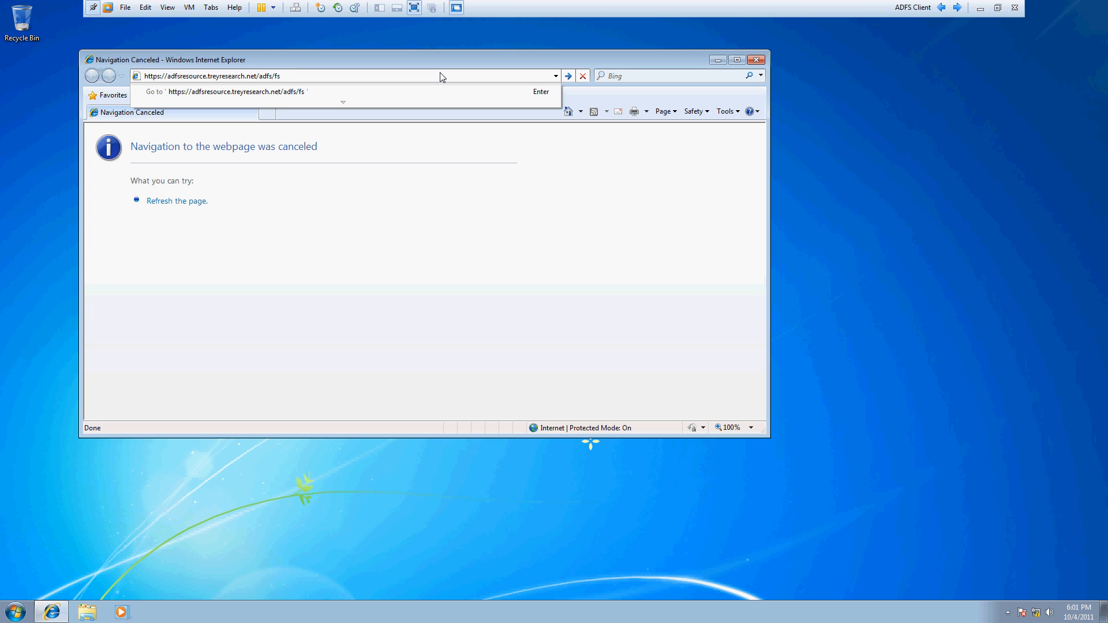
key("Return")
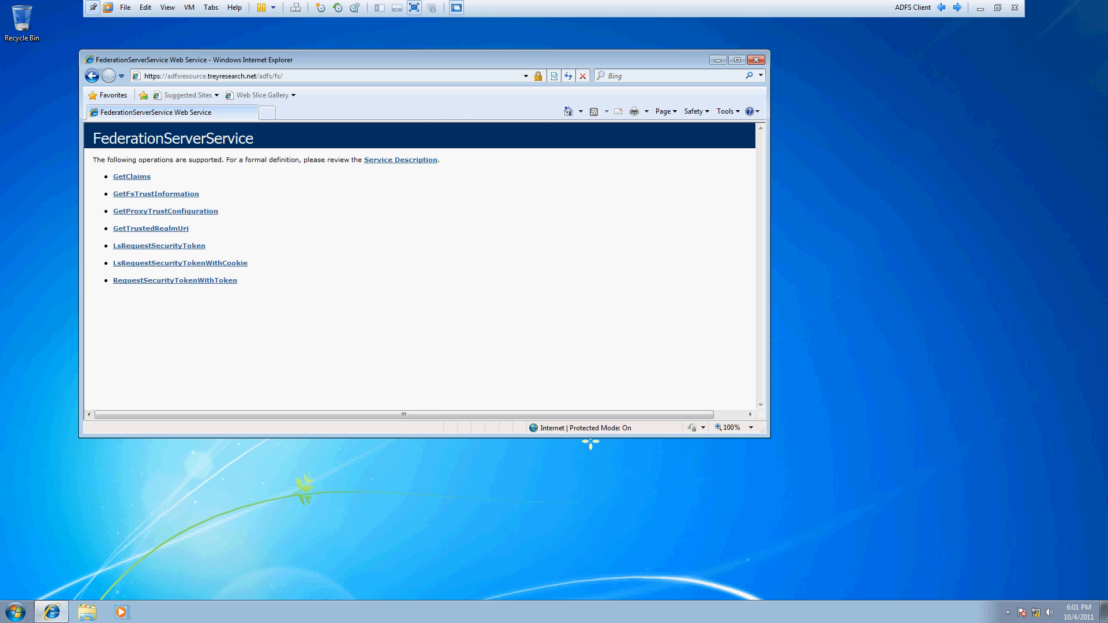
Inspect the federation service site's certificate, close it, and minimize the virtual machine window.
left_click(538, 76)
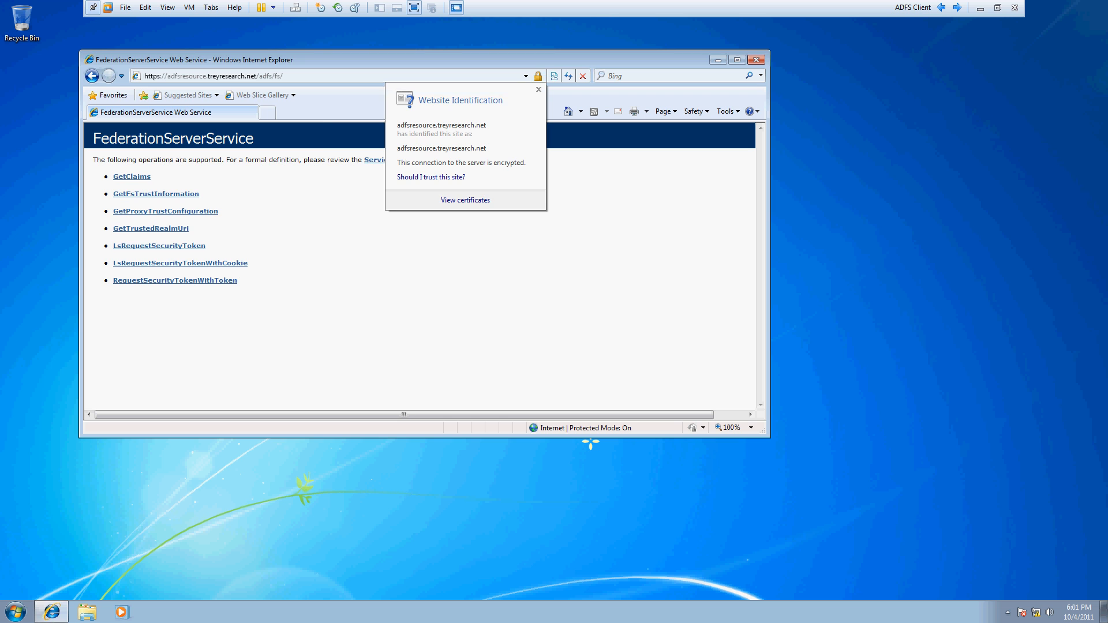
left_click(465, 200)
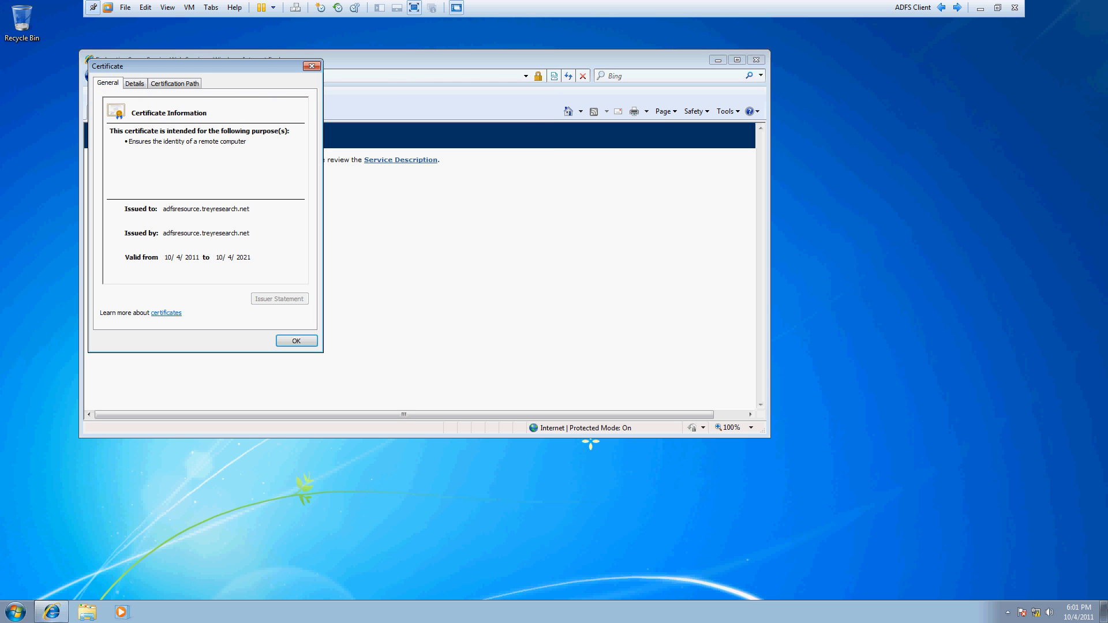
left_click(312, 66)
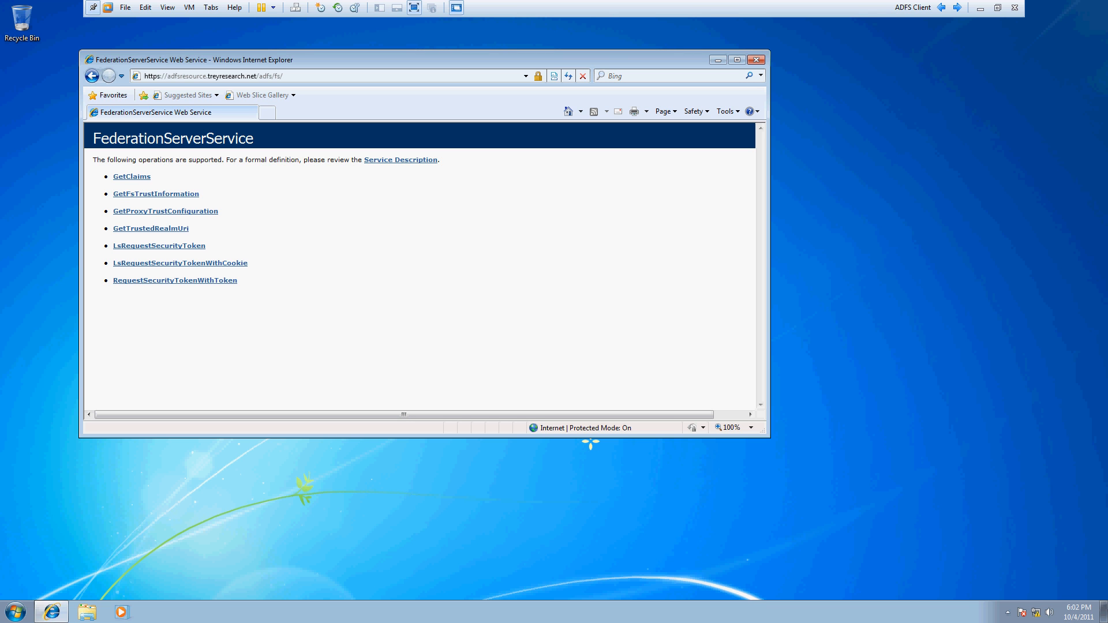
left_click(980, 13)
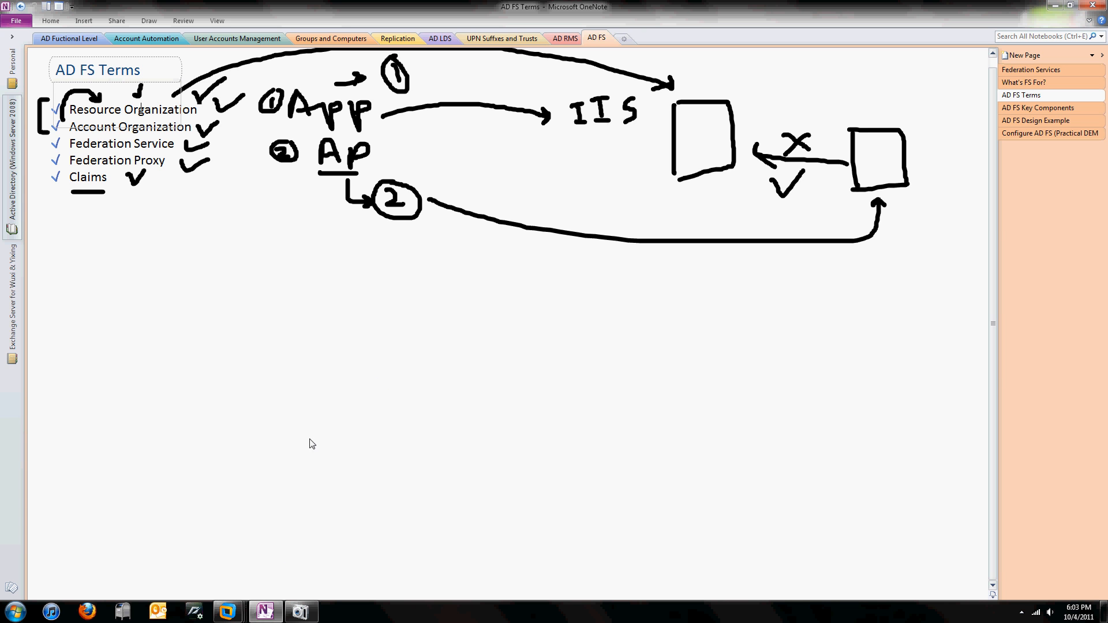
mouse_move(310, 613)
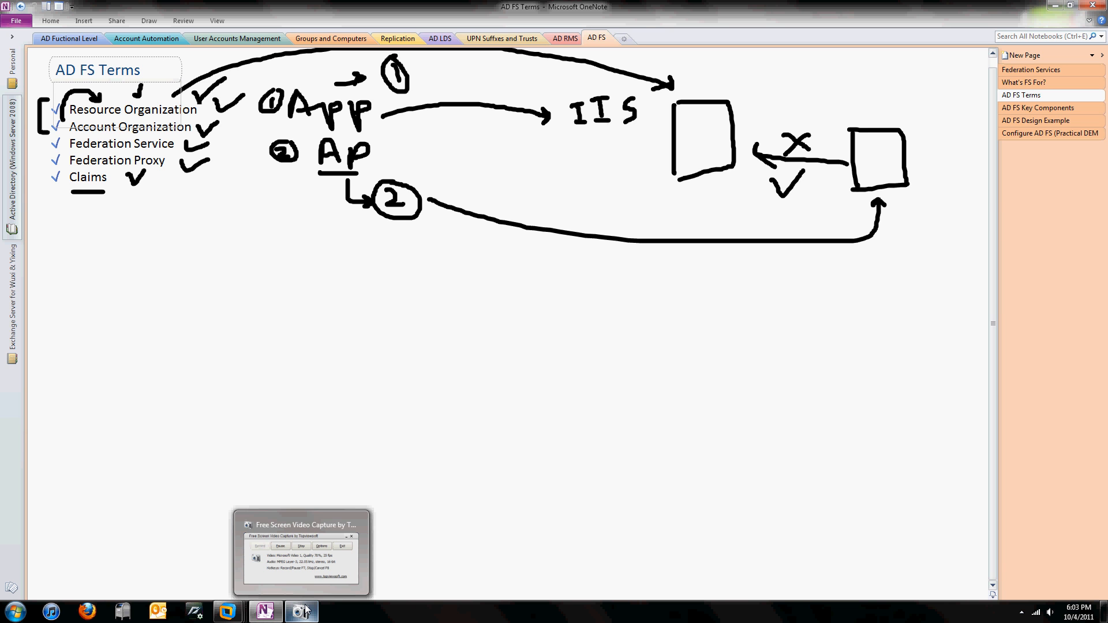
left_click(302, 611)
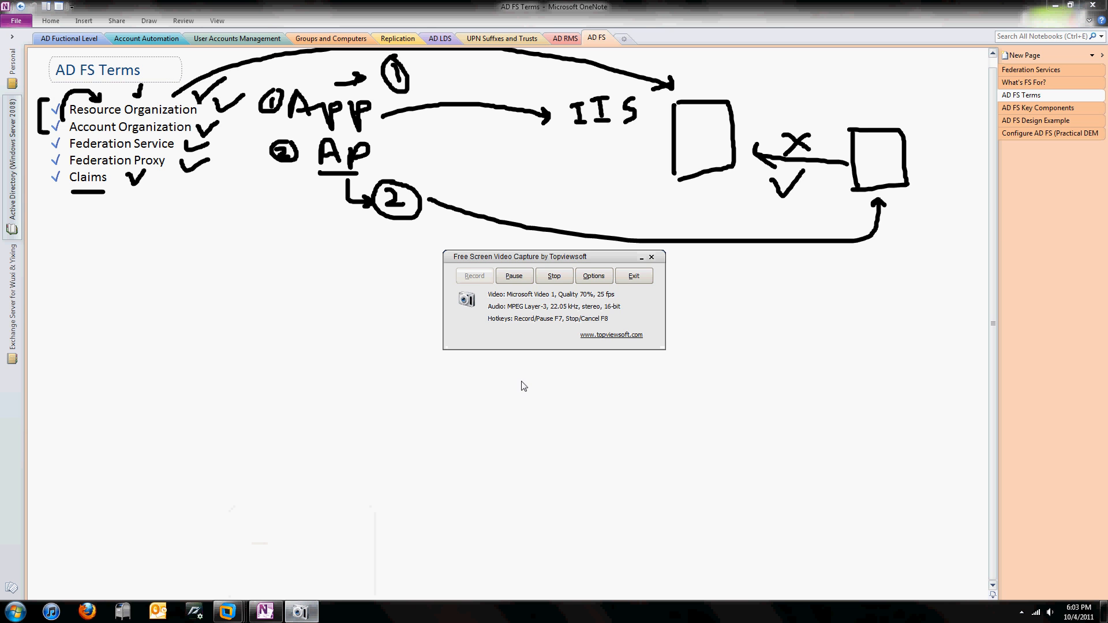